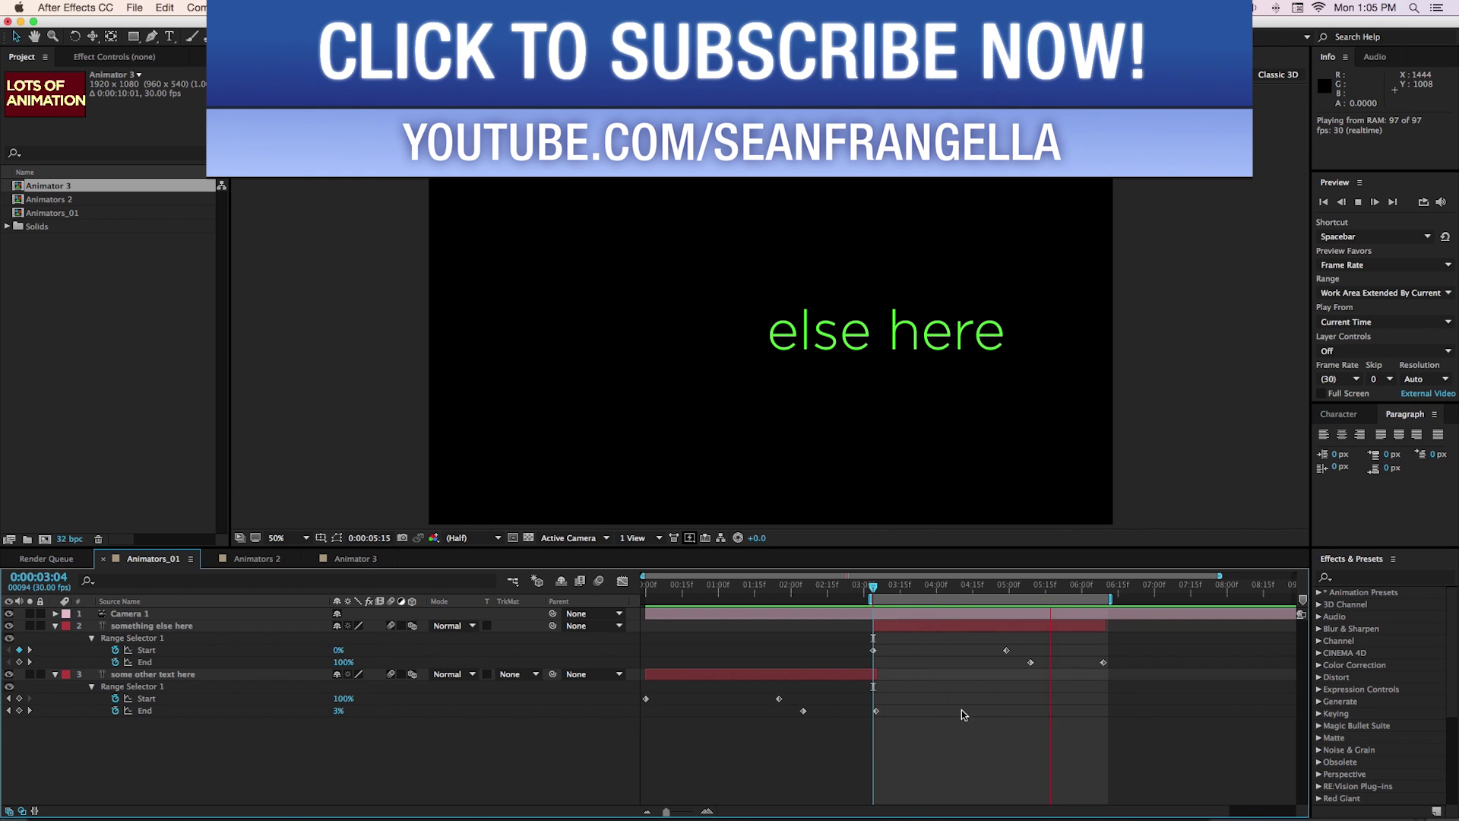
Preview the finished Animators 2 and Animator 3 example animations
left_click(262, 558)
key("space")
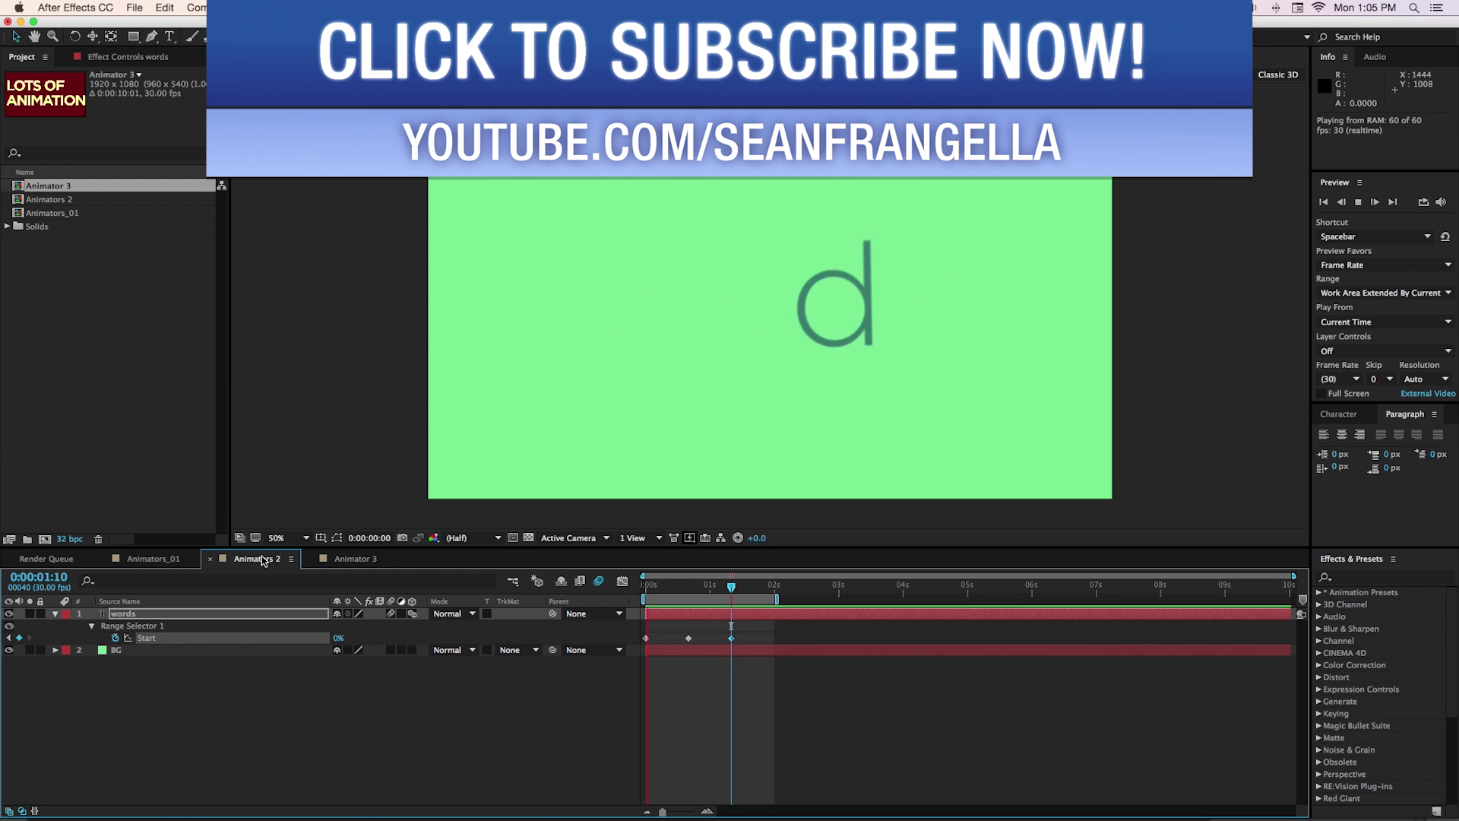
left_click(324, 559)
key("space")
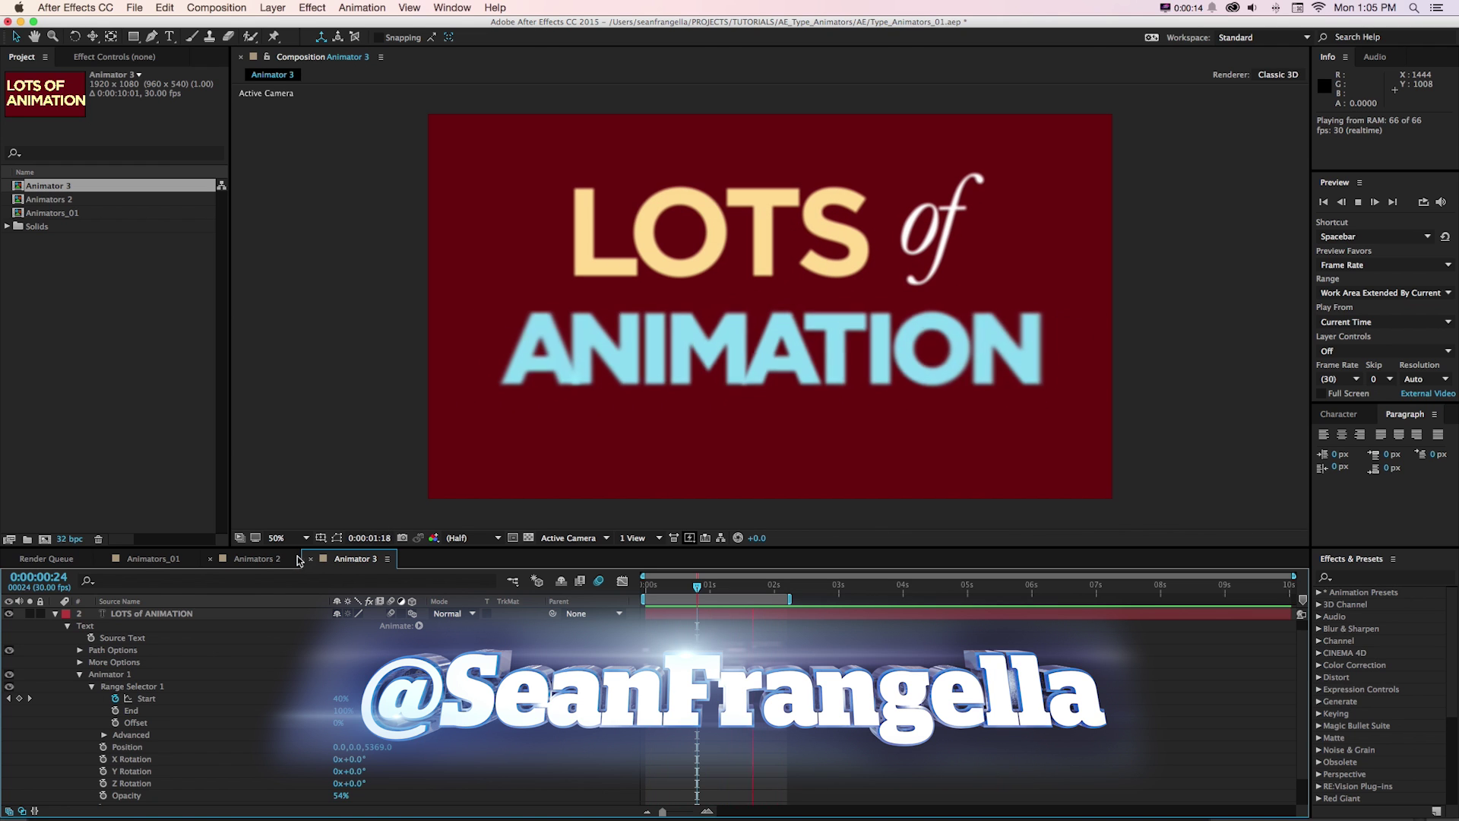
key("space")
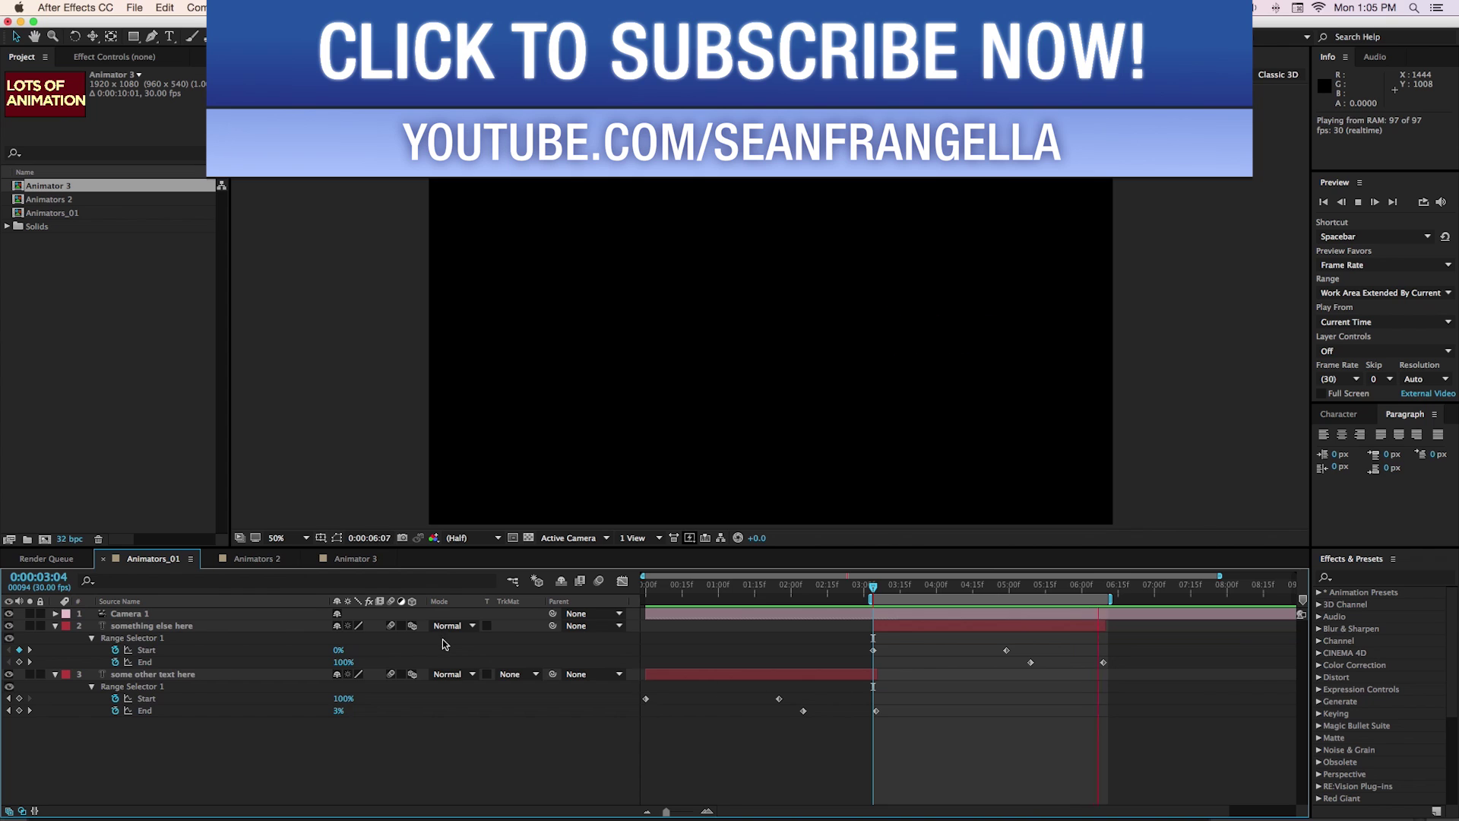
left_click(261, 559)
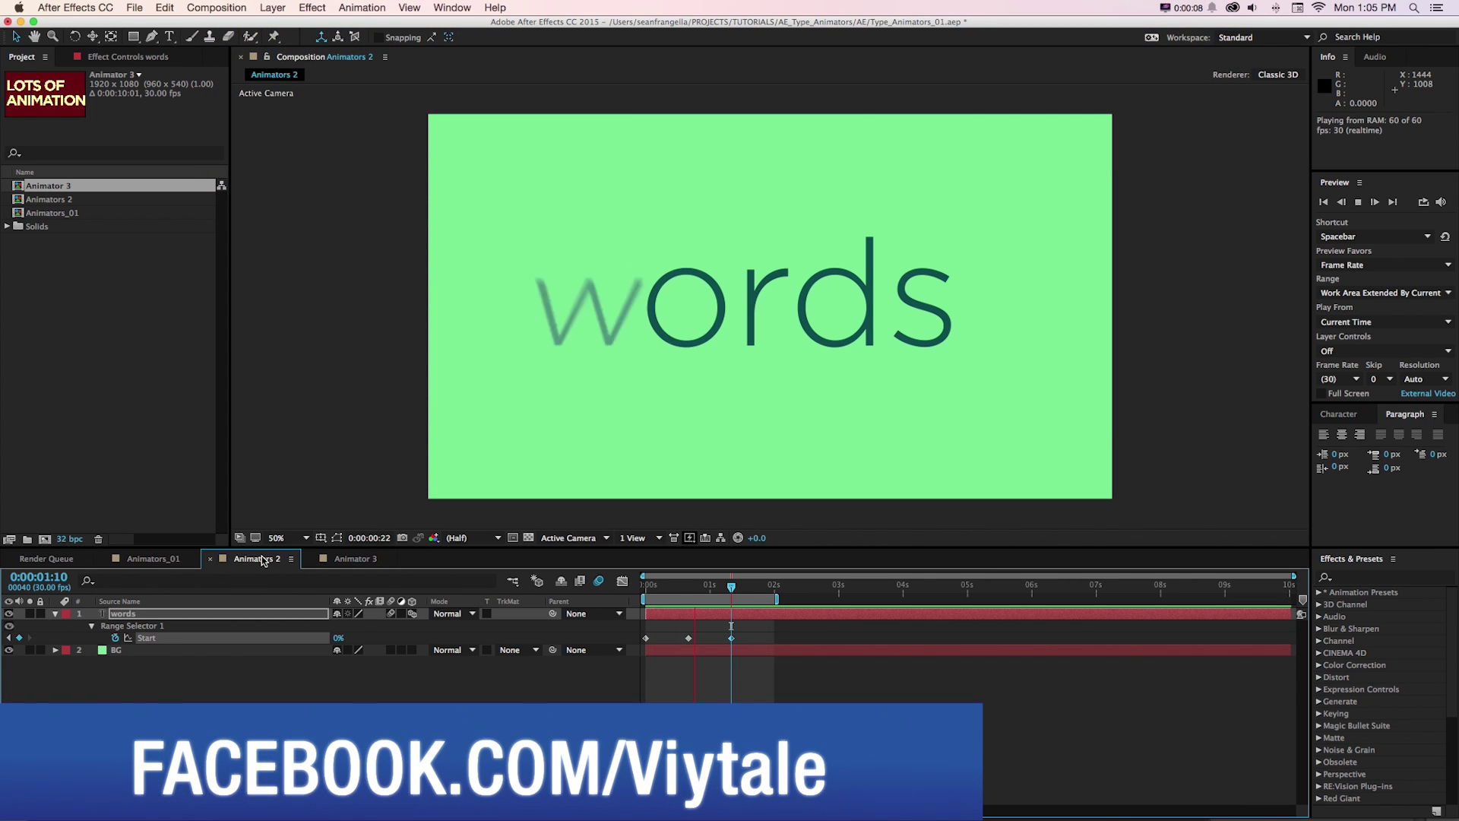
left_click(323, 561)
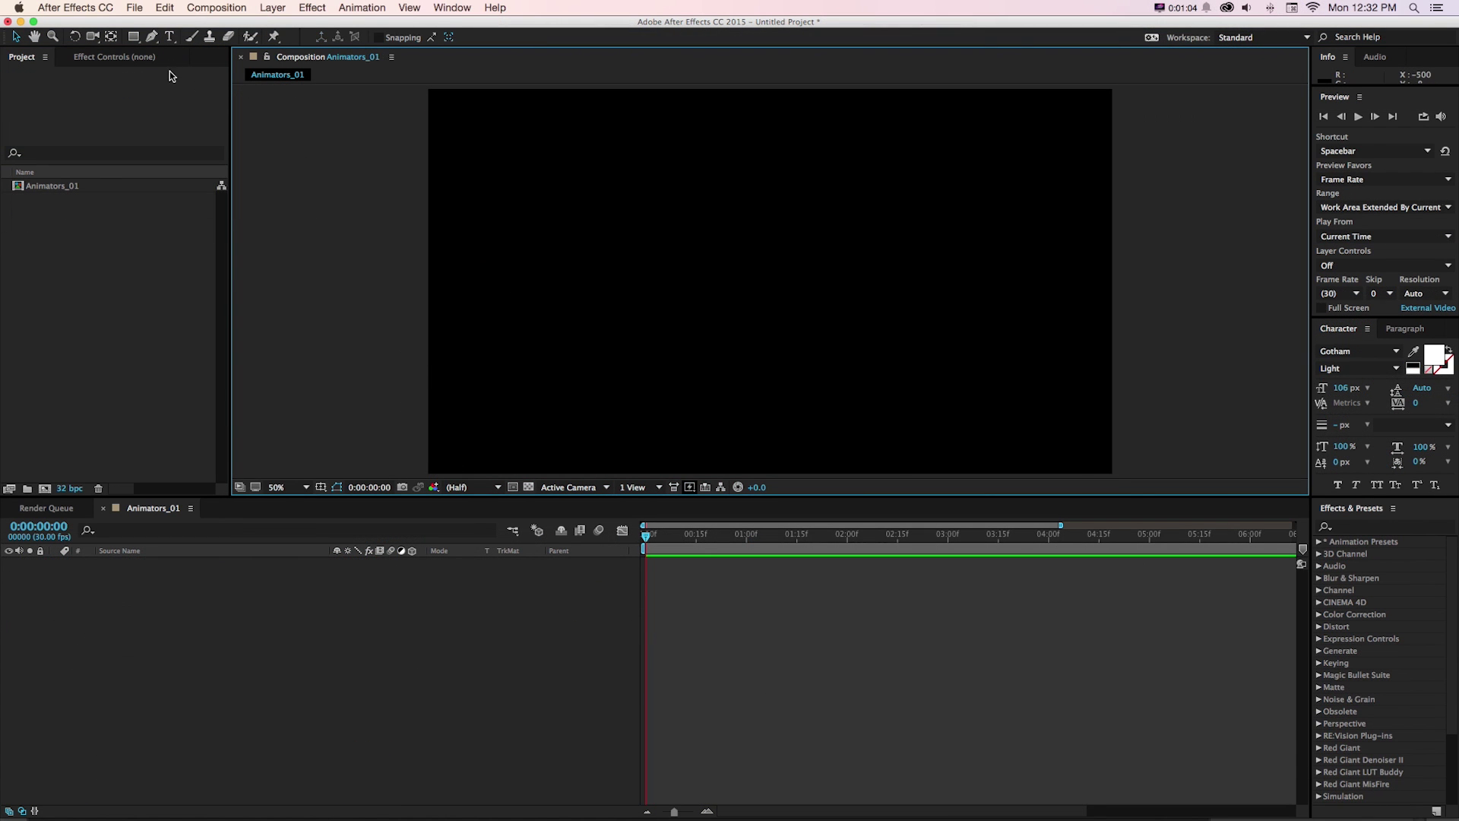
Create a text layer in the frame reading 'Here is some animation'
left_click(169, 36)
left_click(466, 272)
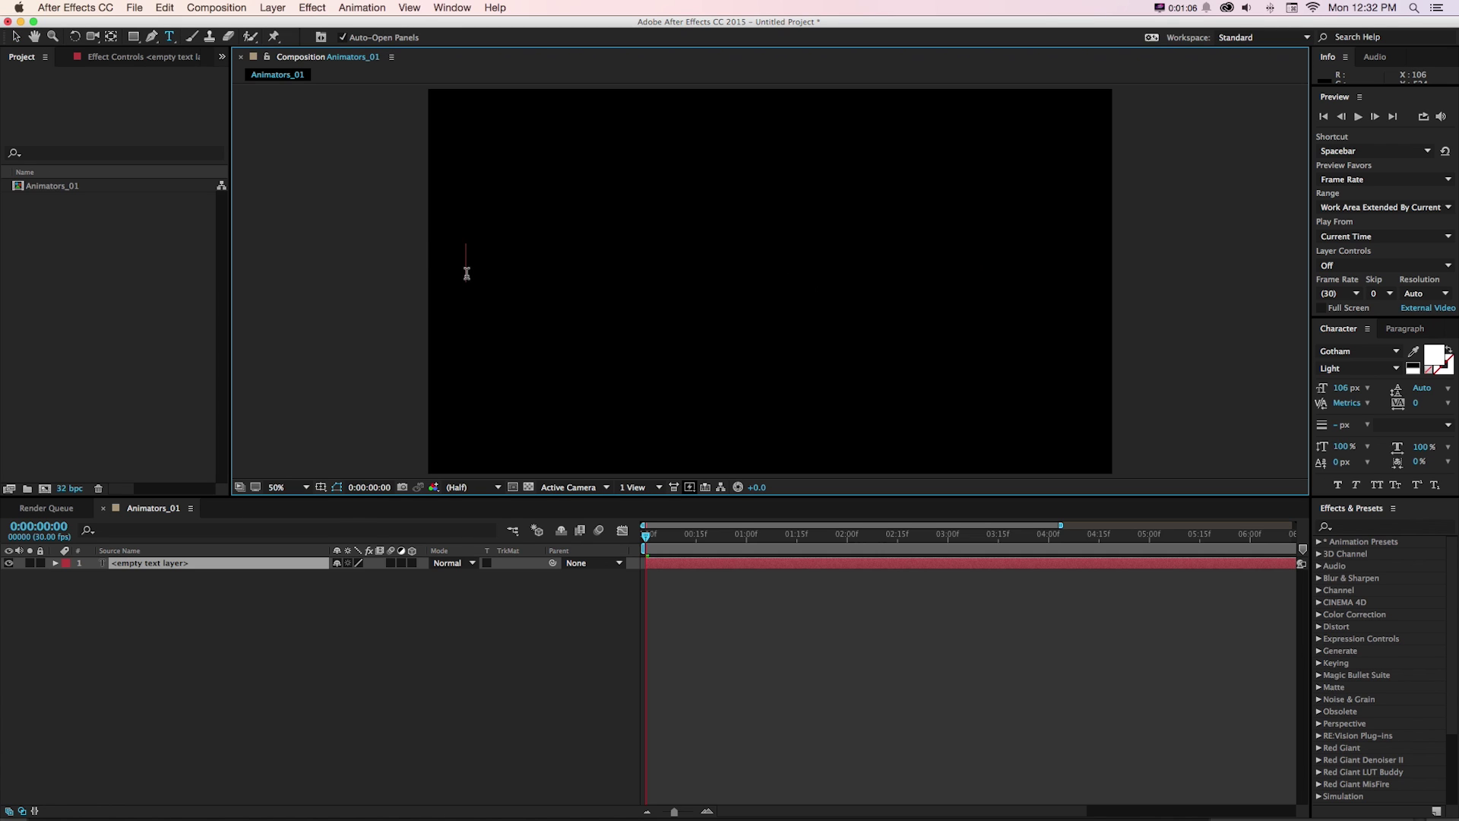
type("here")
key("BackSpace")
key("BackSpace")
key("BackSpace")
key("BackSpace")
key("BackSpace")
type("Here is some animation")
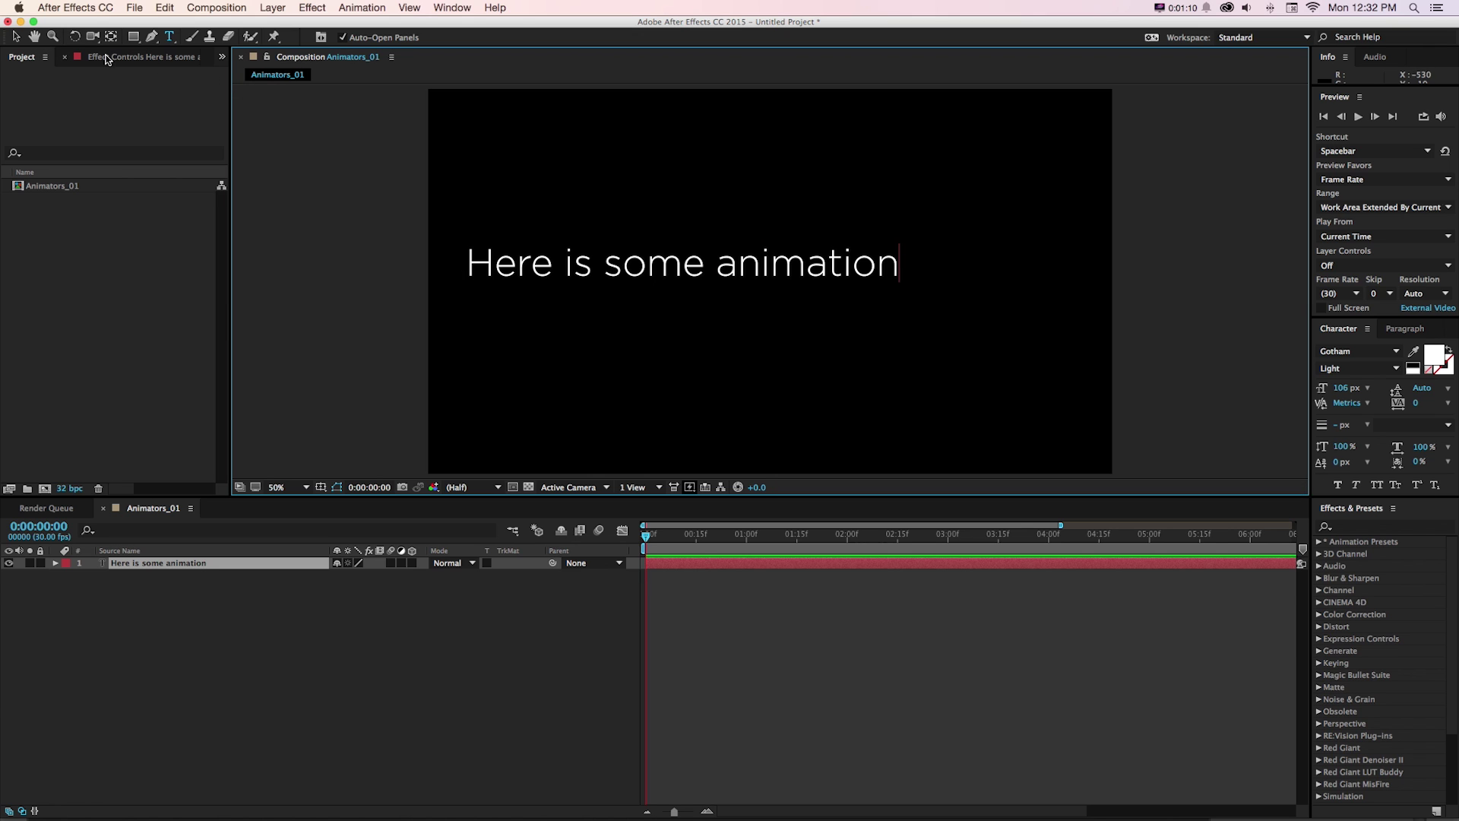
key("Escape")
Reveal the text layer's Transform properties, trying a position nudge and undoing it
left_click(82, 494)
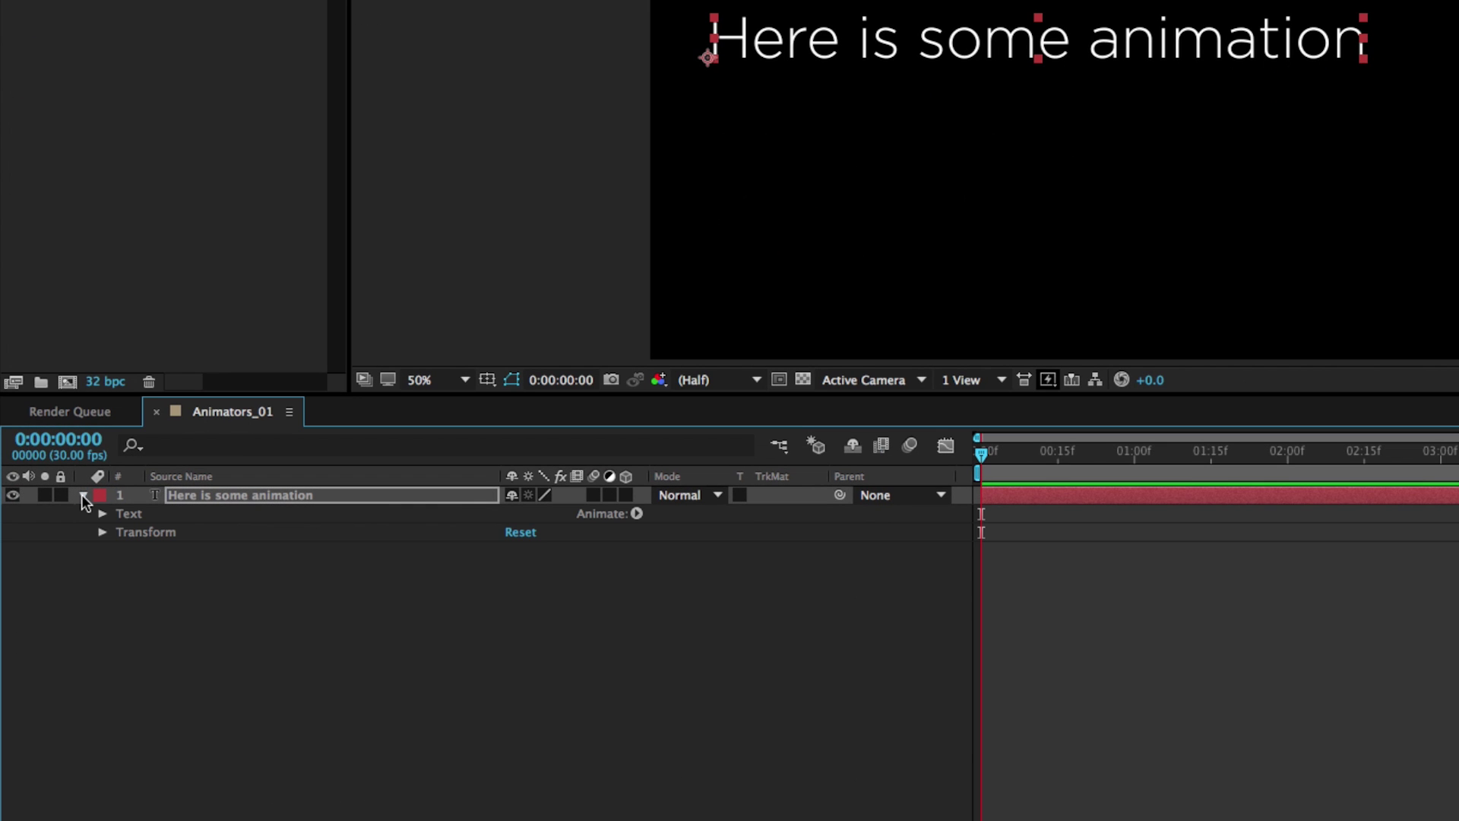
left_click(102, 532)
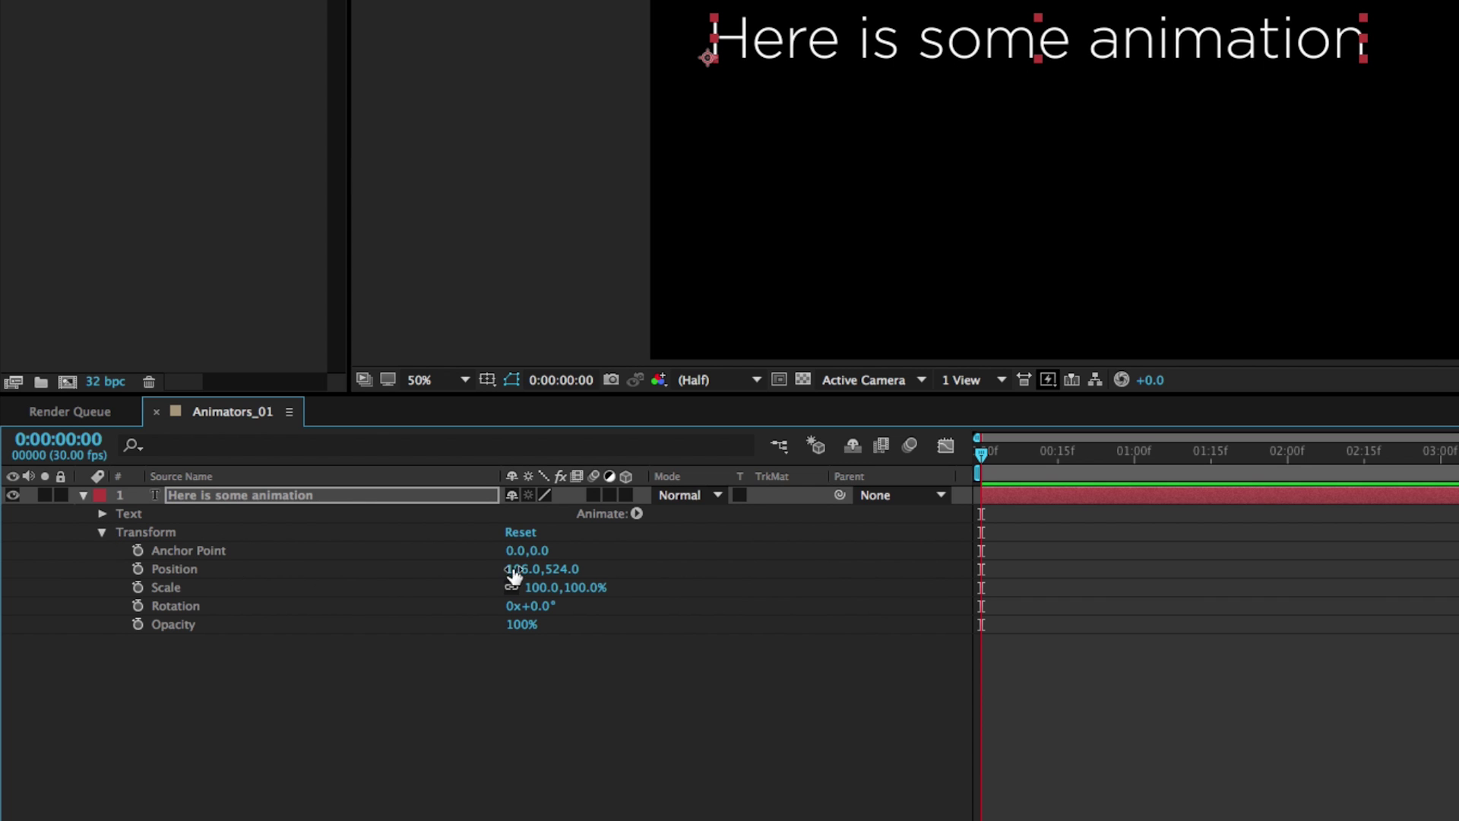
left_click_drag(517, 569, 483, 567)
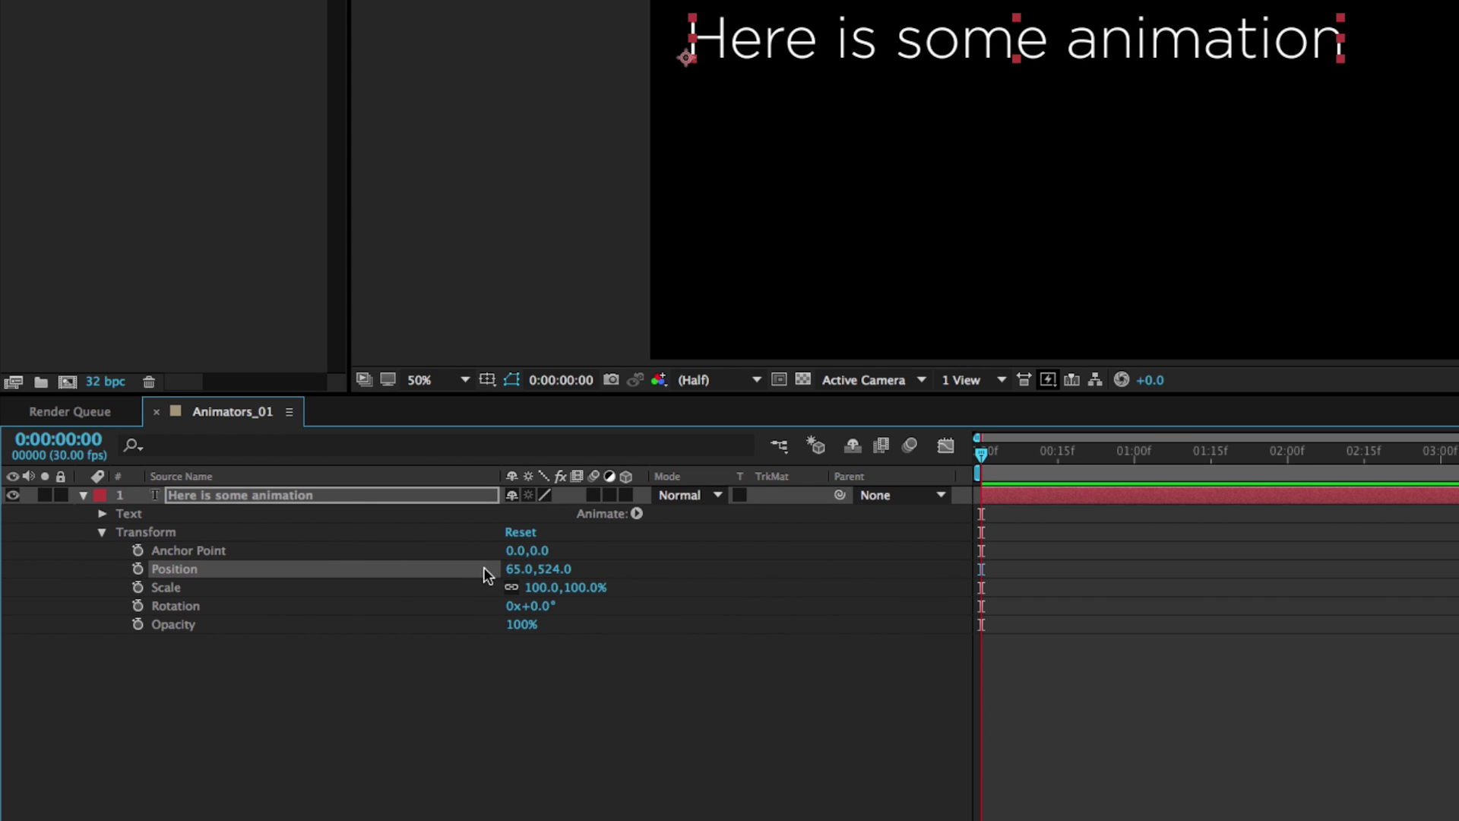
key("ctrl+z")
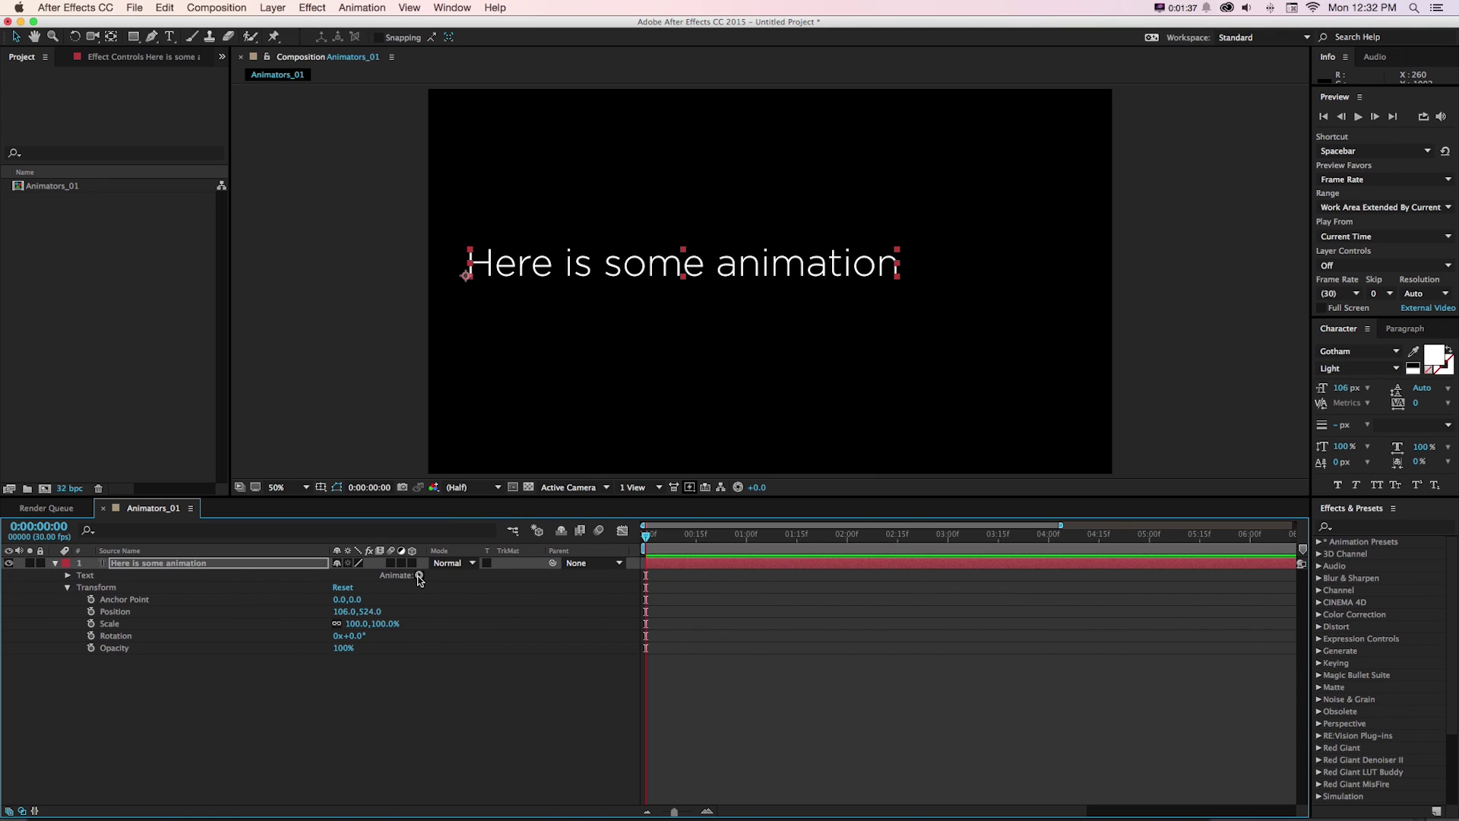
left_click(419, 577)
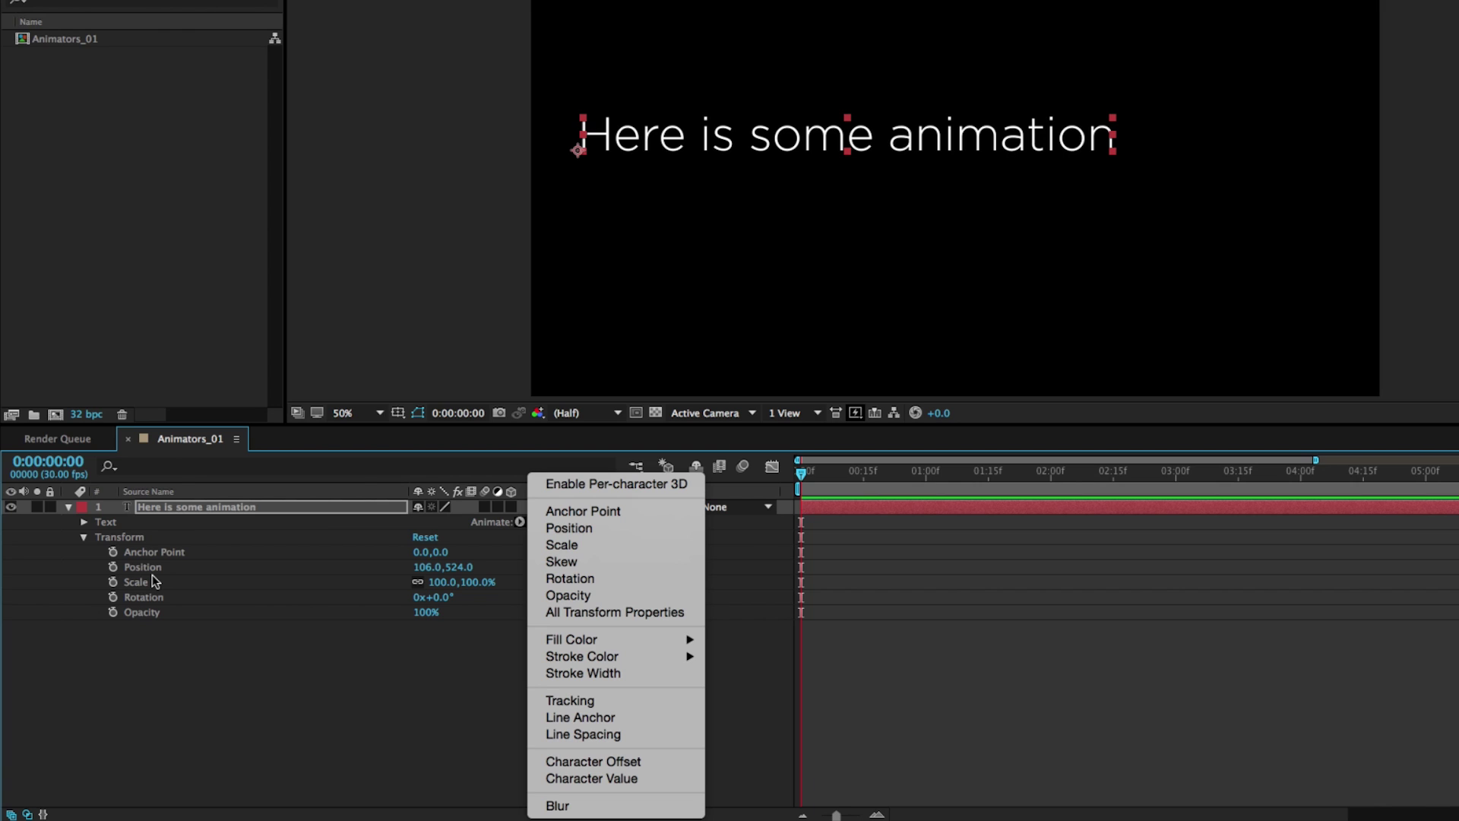
Enlarge the text to 153 px and add a Position text animator
left_click(500, 566)
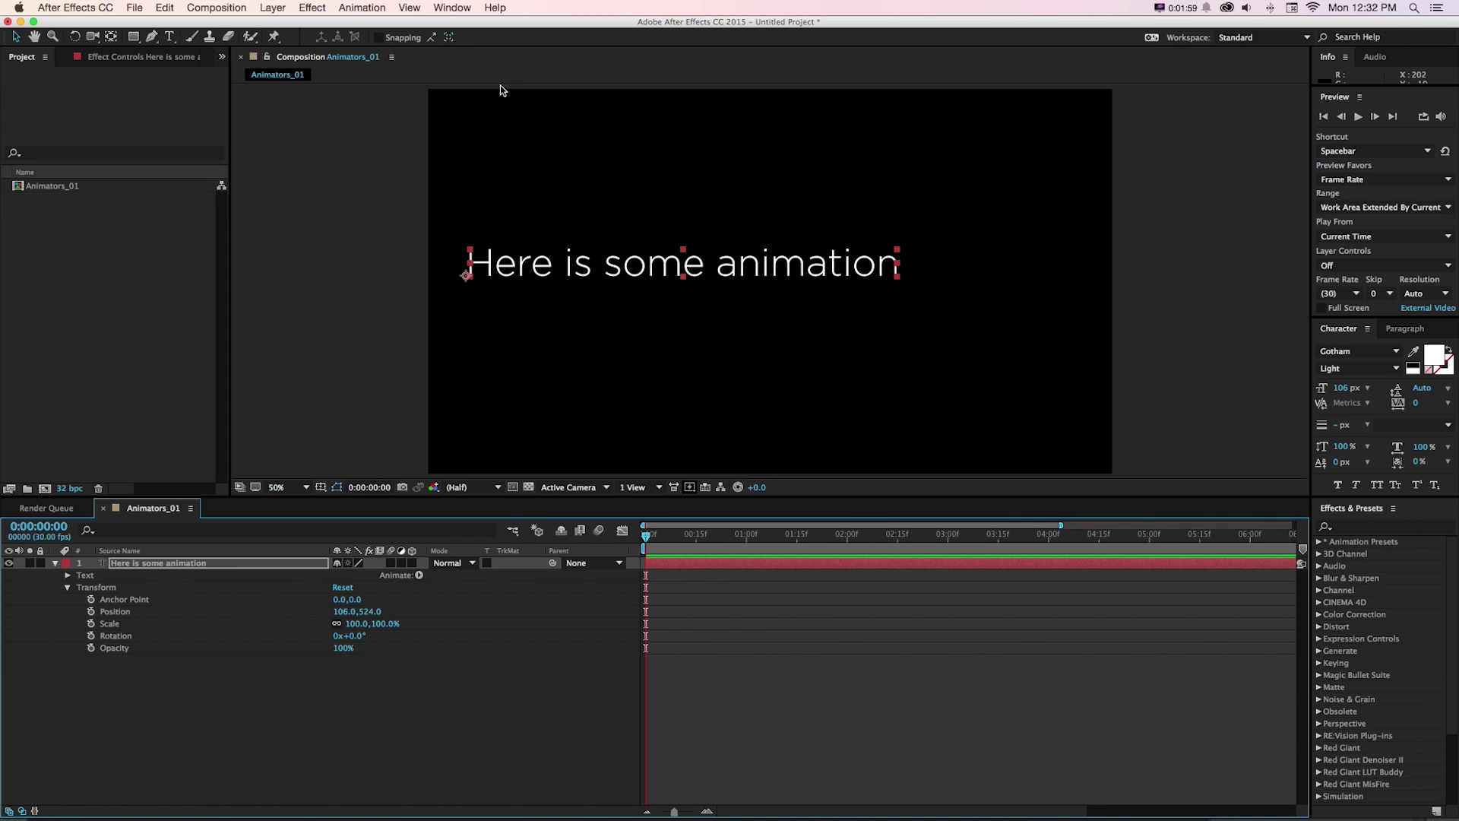
left_click_drag(499, 90, 492, 111)
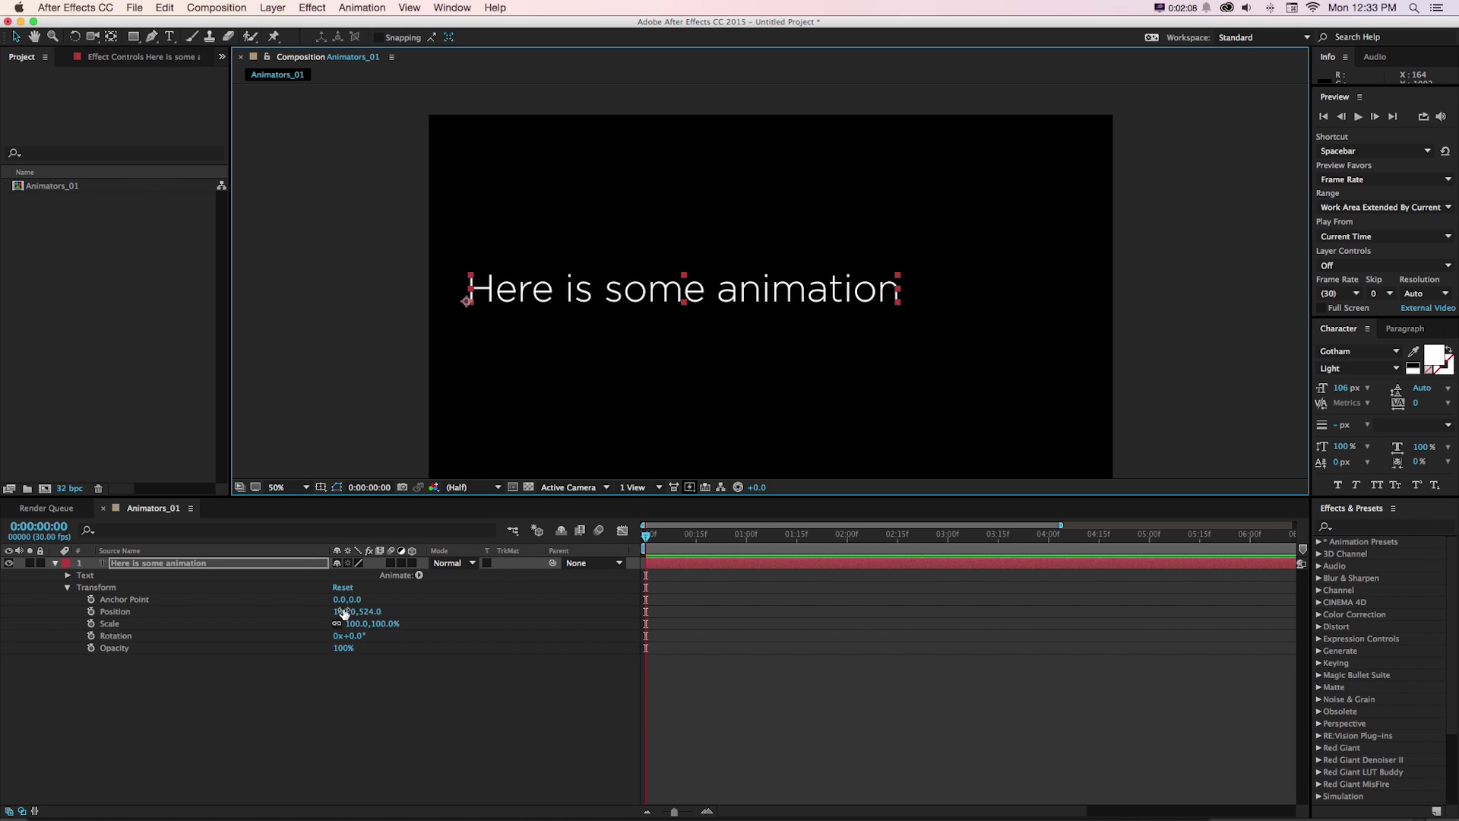
left_click_drag(1341, 388, 1371, 388)
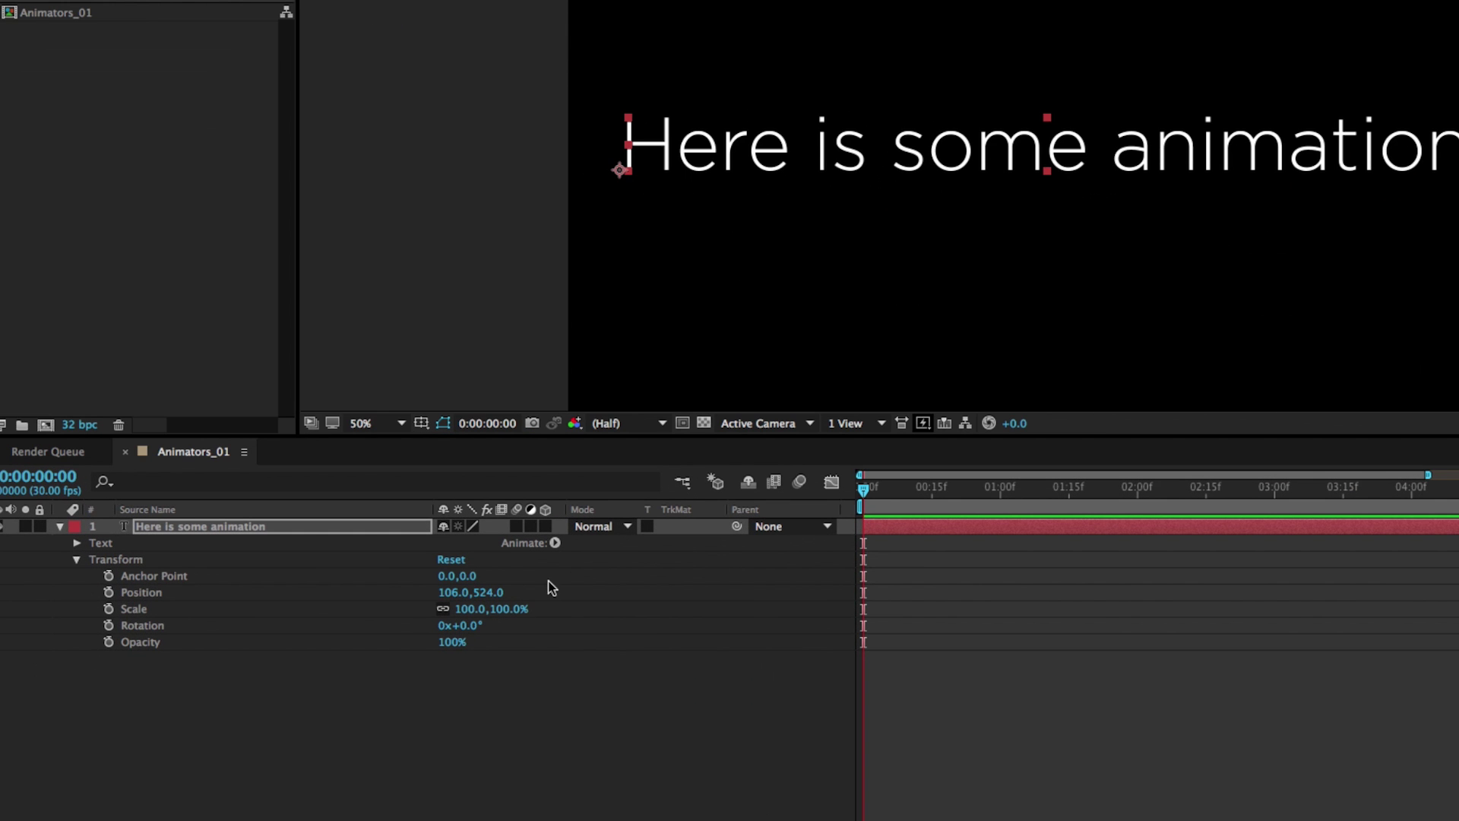
left_click(555, 542)
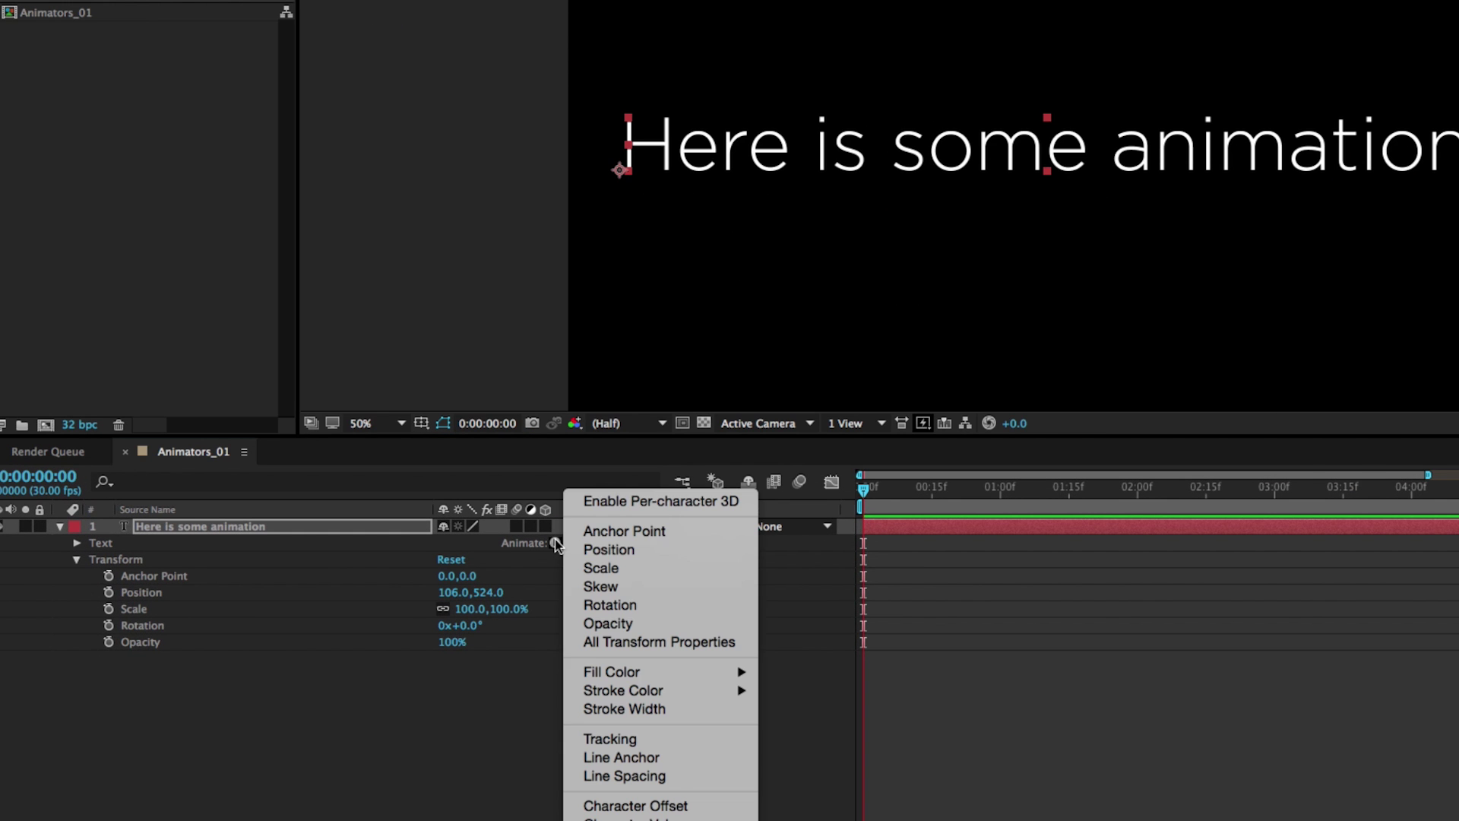
left_click(613, 552)
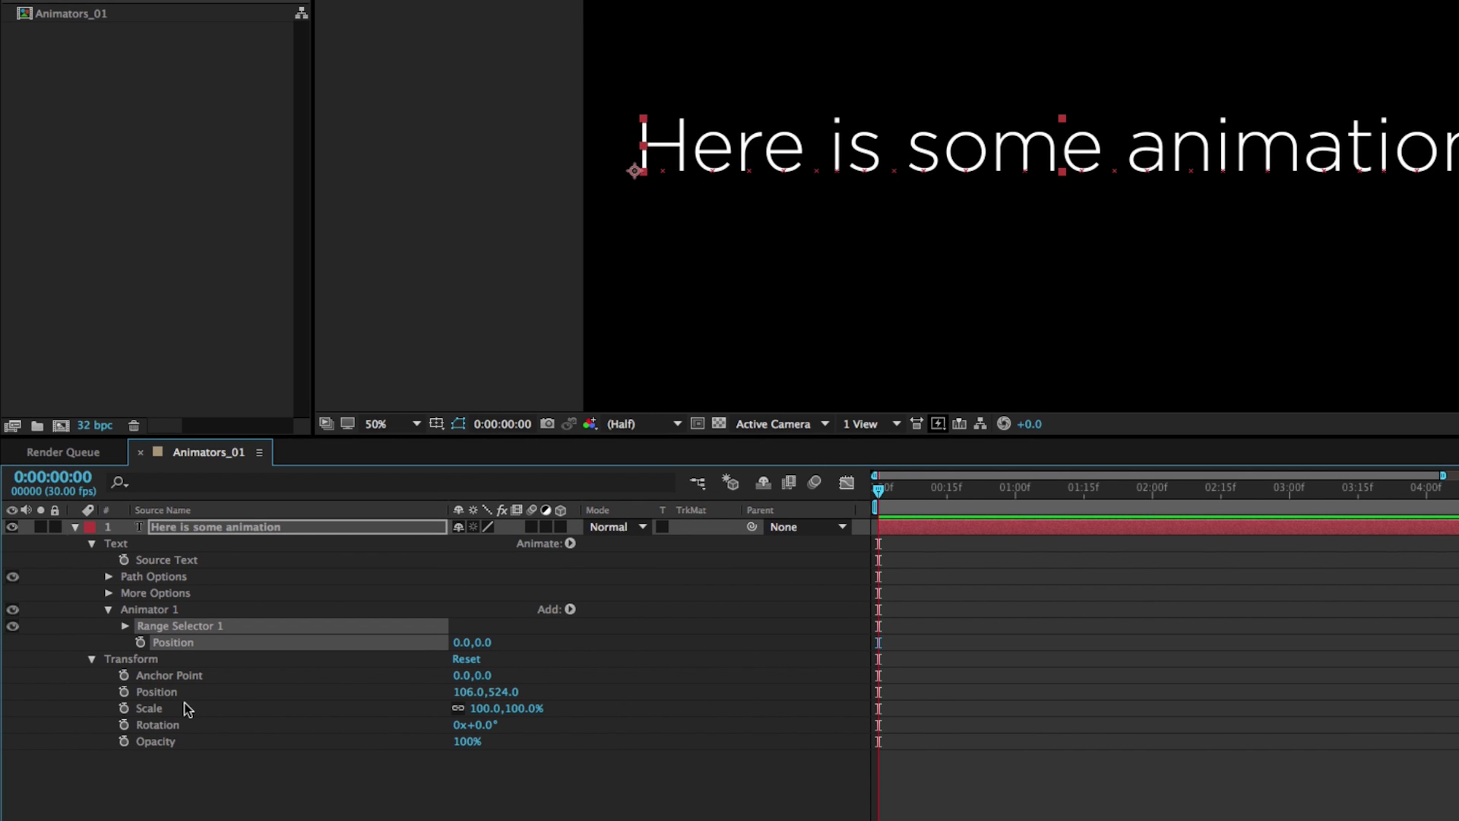
left_click(92, 659)
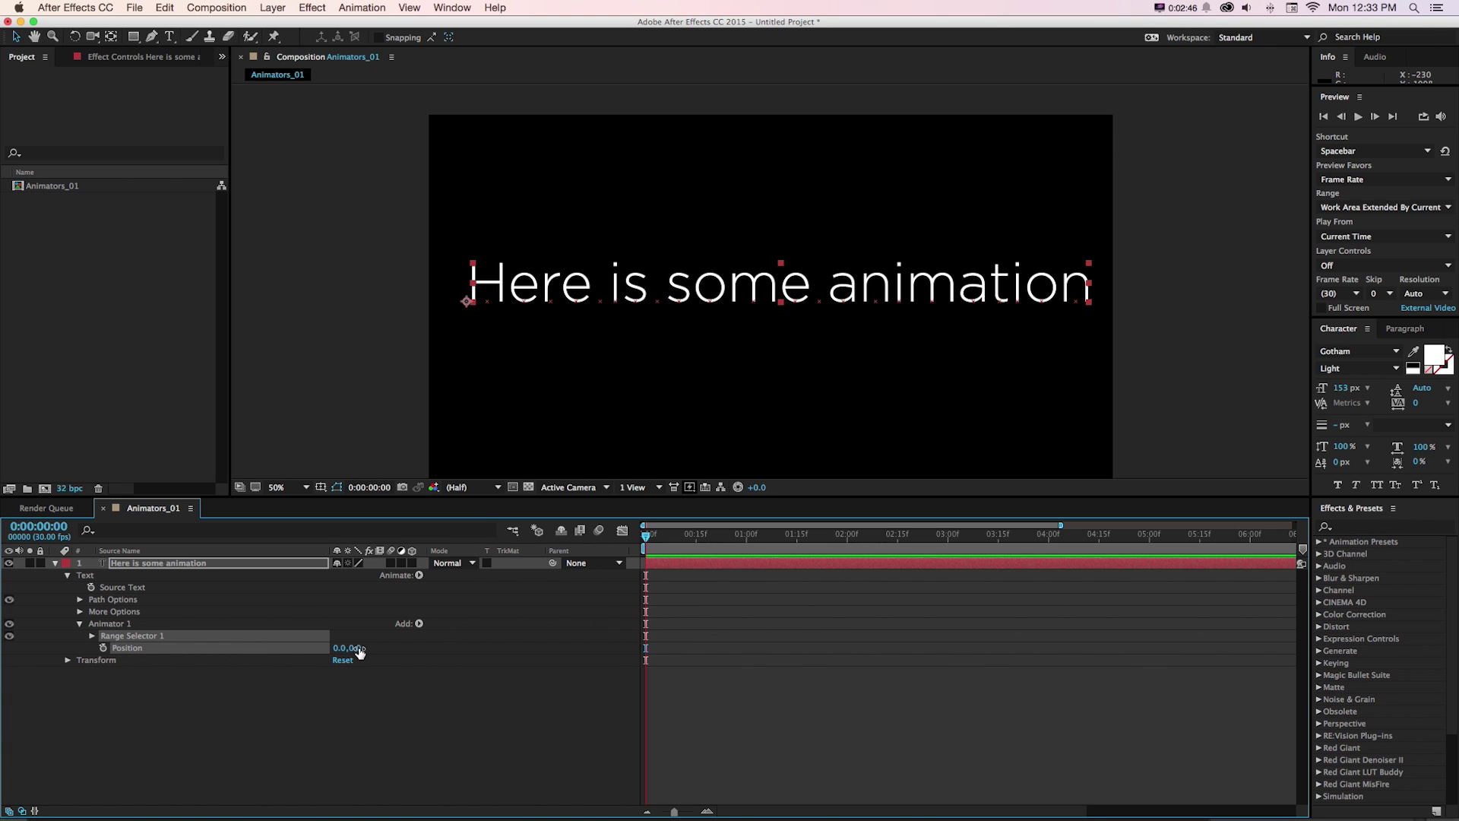
Set Animator 1 Position Y to -546, then test Range Selector Start and return it to 0%
left_click_drag(353, 647, 380, 650)
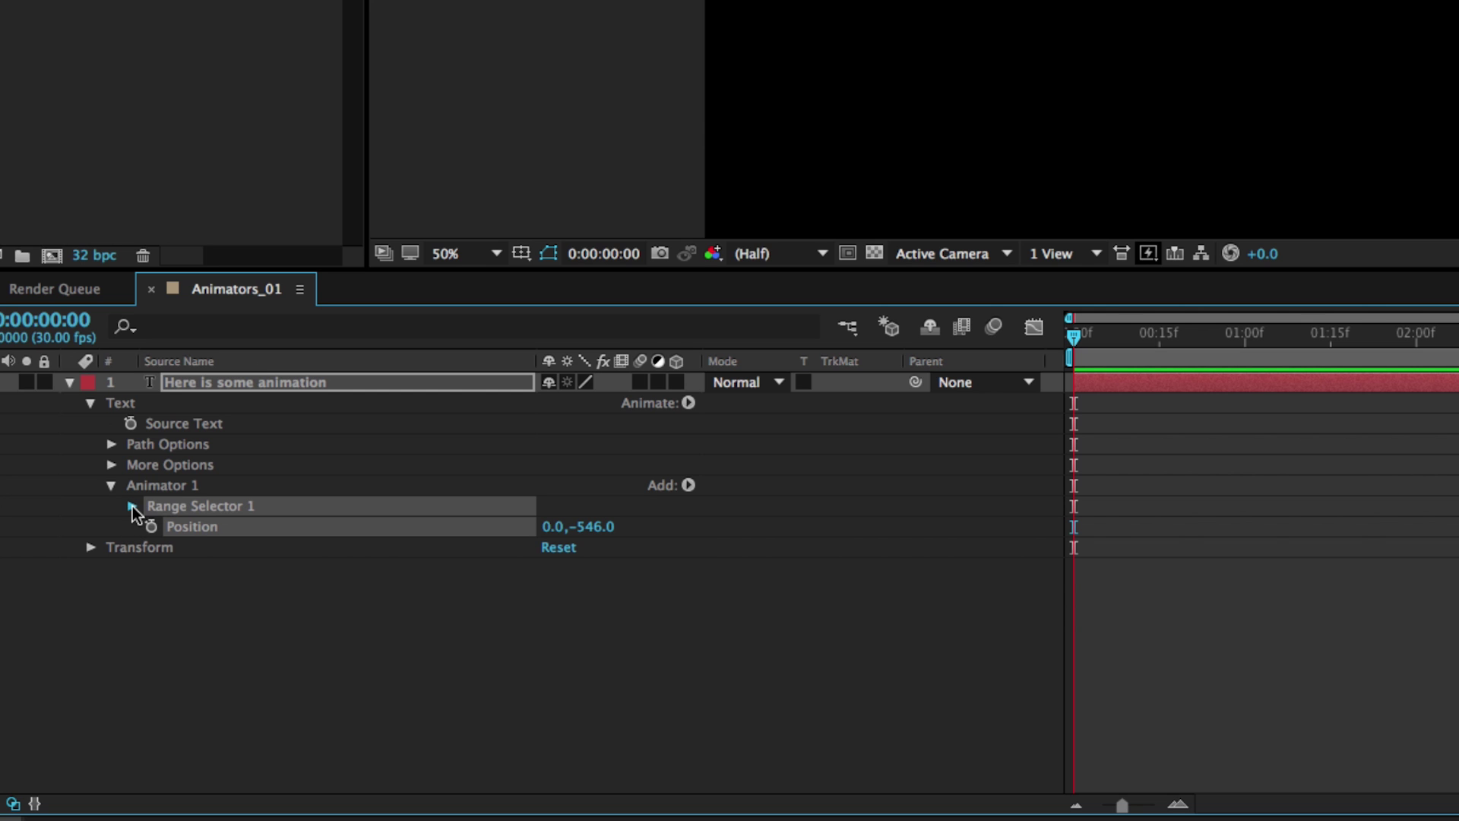
left_click(132, 507)
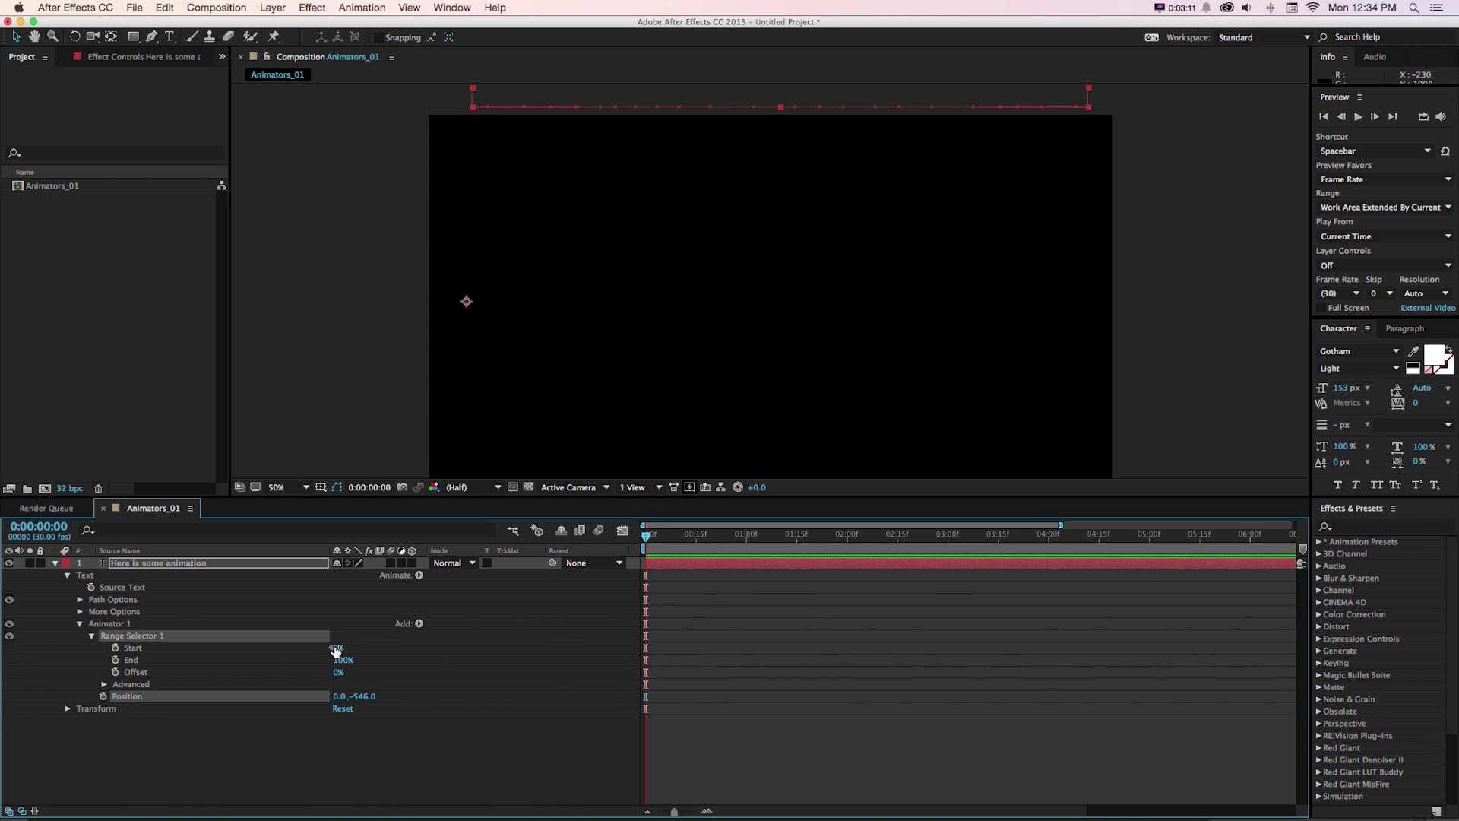
left_click_drag(335, 651, 385, 647)
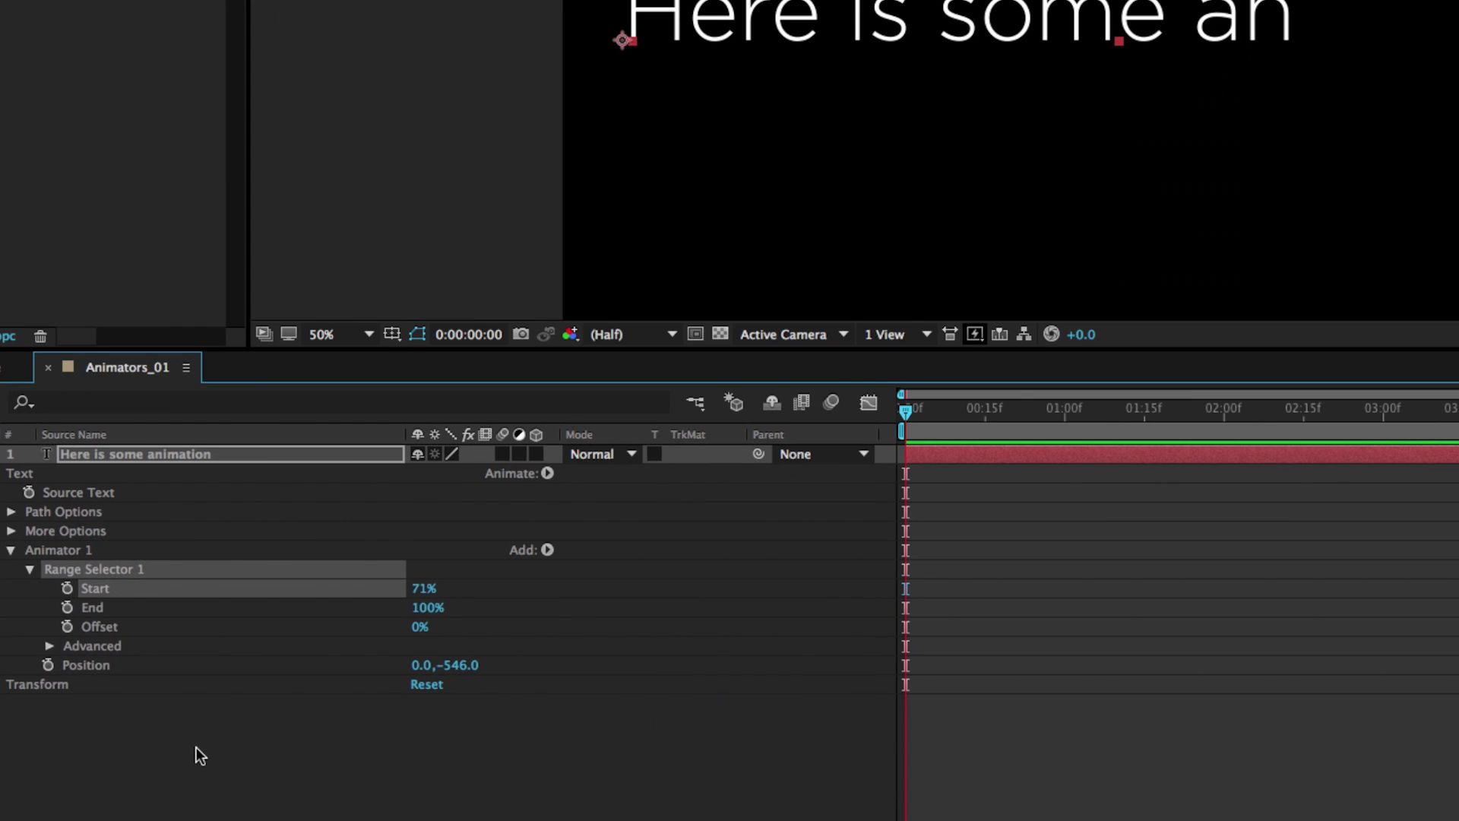
left_click(92, 660)
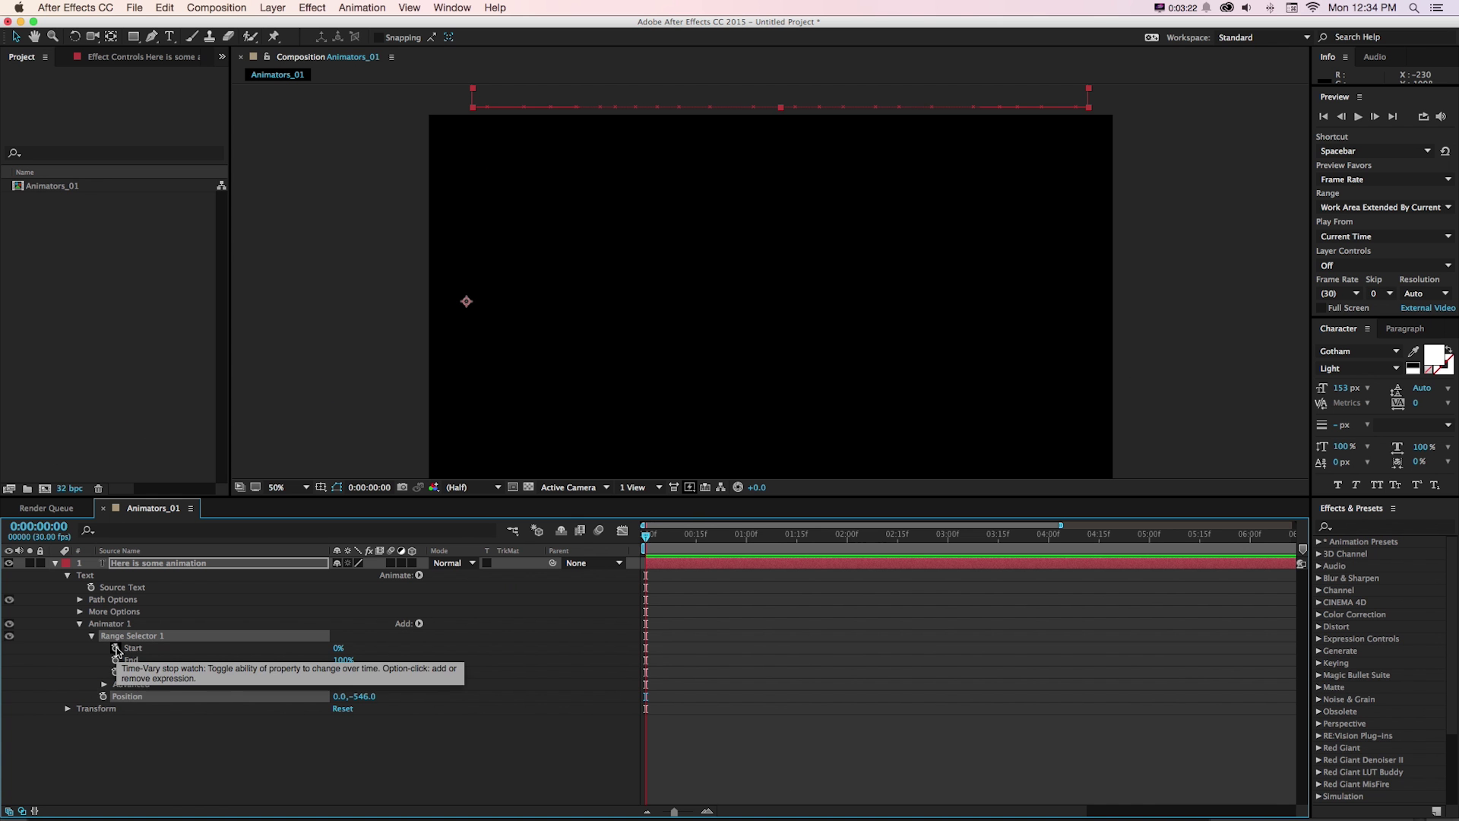
Keyframe Range Selector Start from 0% at 0f to 100% at 2:00, then scrub to preview
left_click(115, 648)
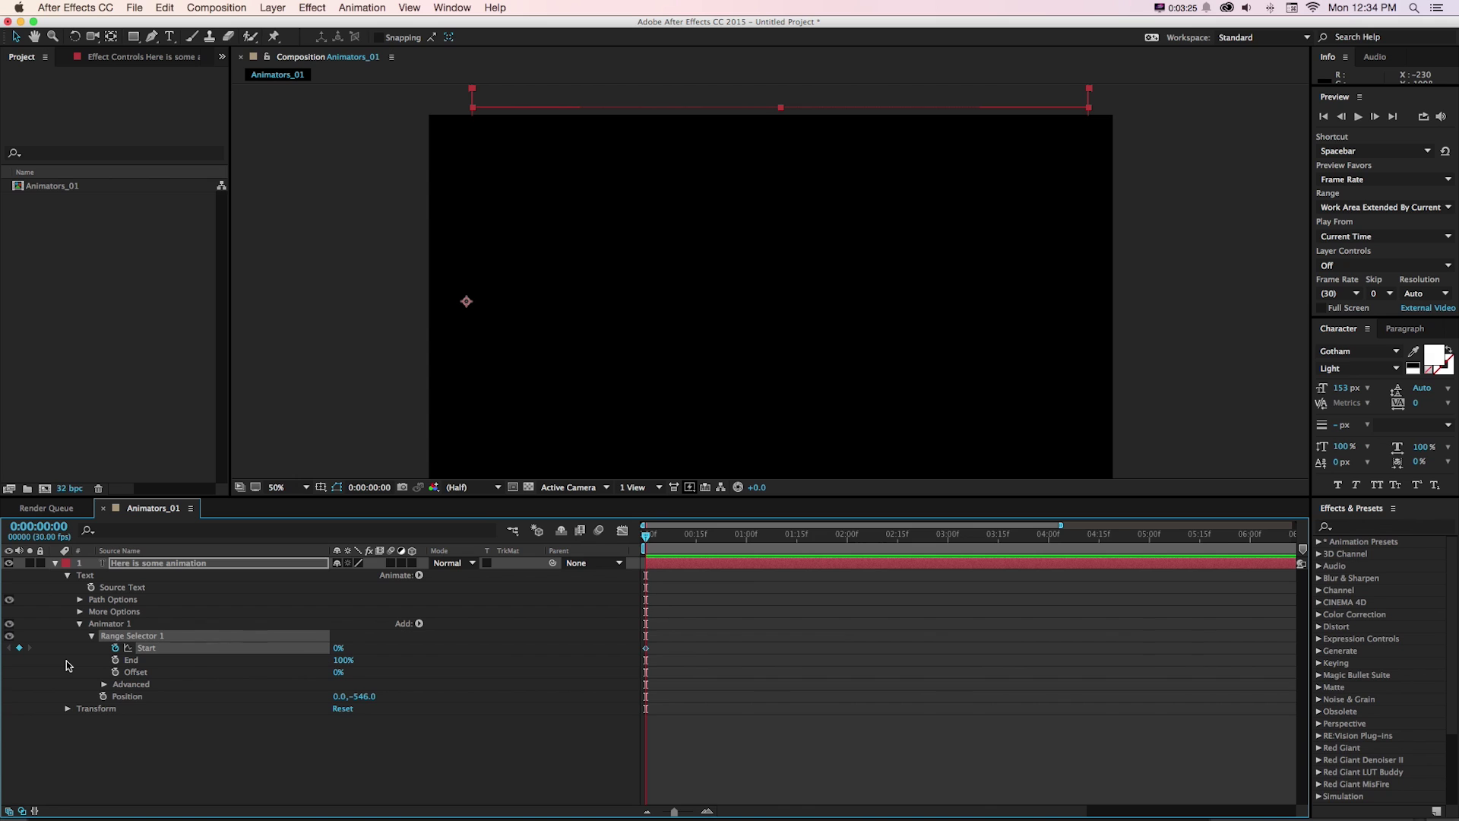
key("shift+Page_Down")
key("shift+Page_Down")
key("shift+Page_Down")
key("shift+Page_Down")
key("shift+Page_Down")
key("shift+Page_Down")
left_click(361, 652)
left_click_drag(334, 652, 373, 652)
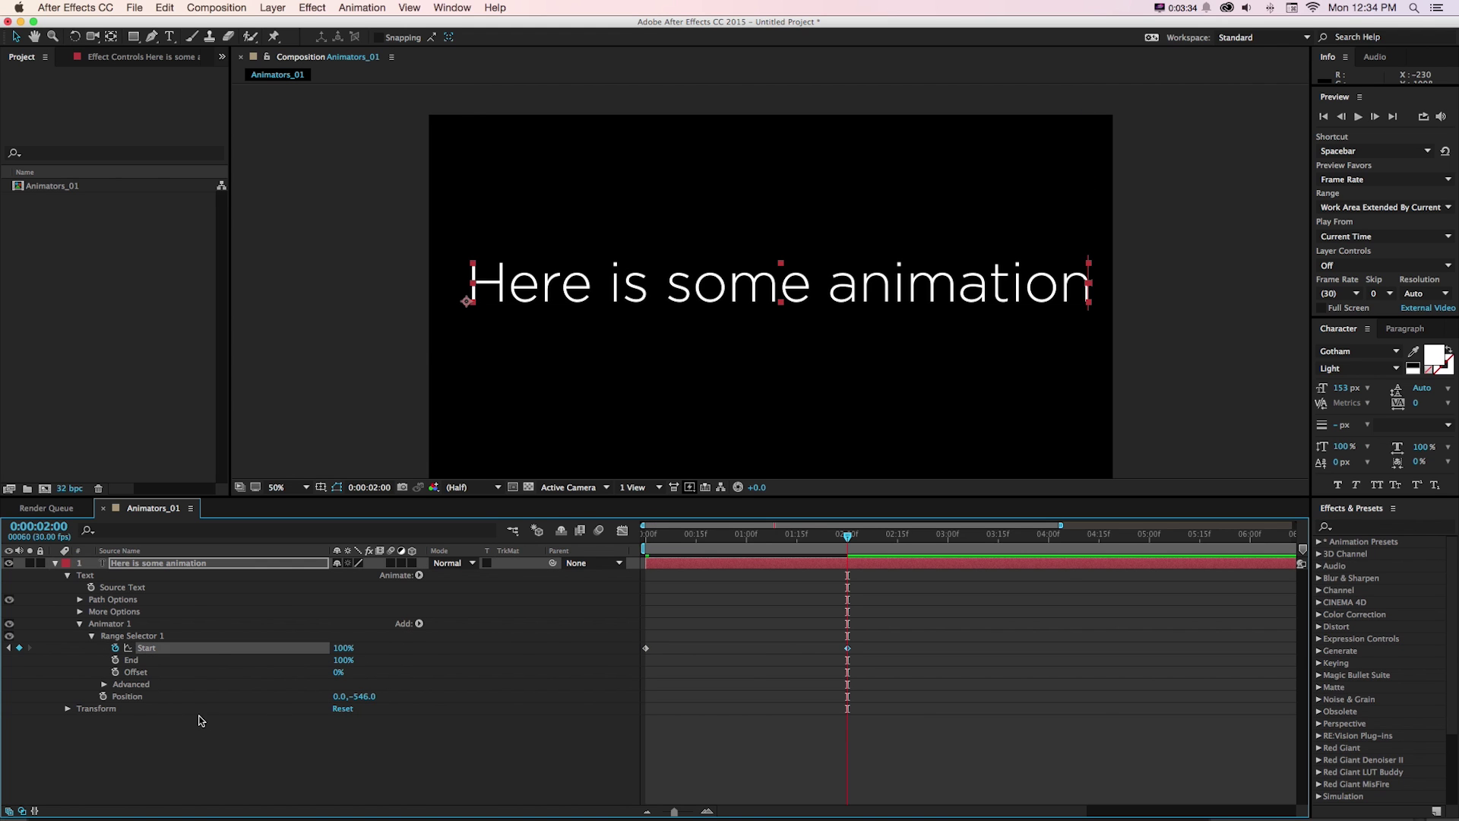
left_click(68, 708)
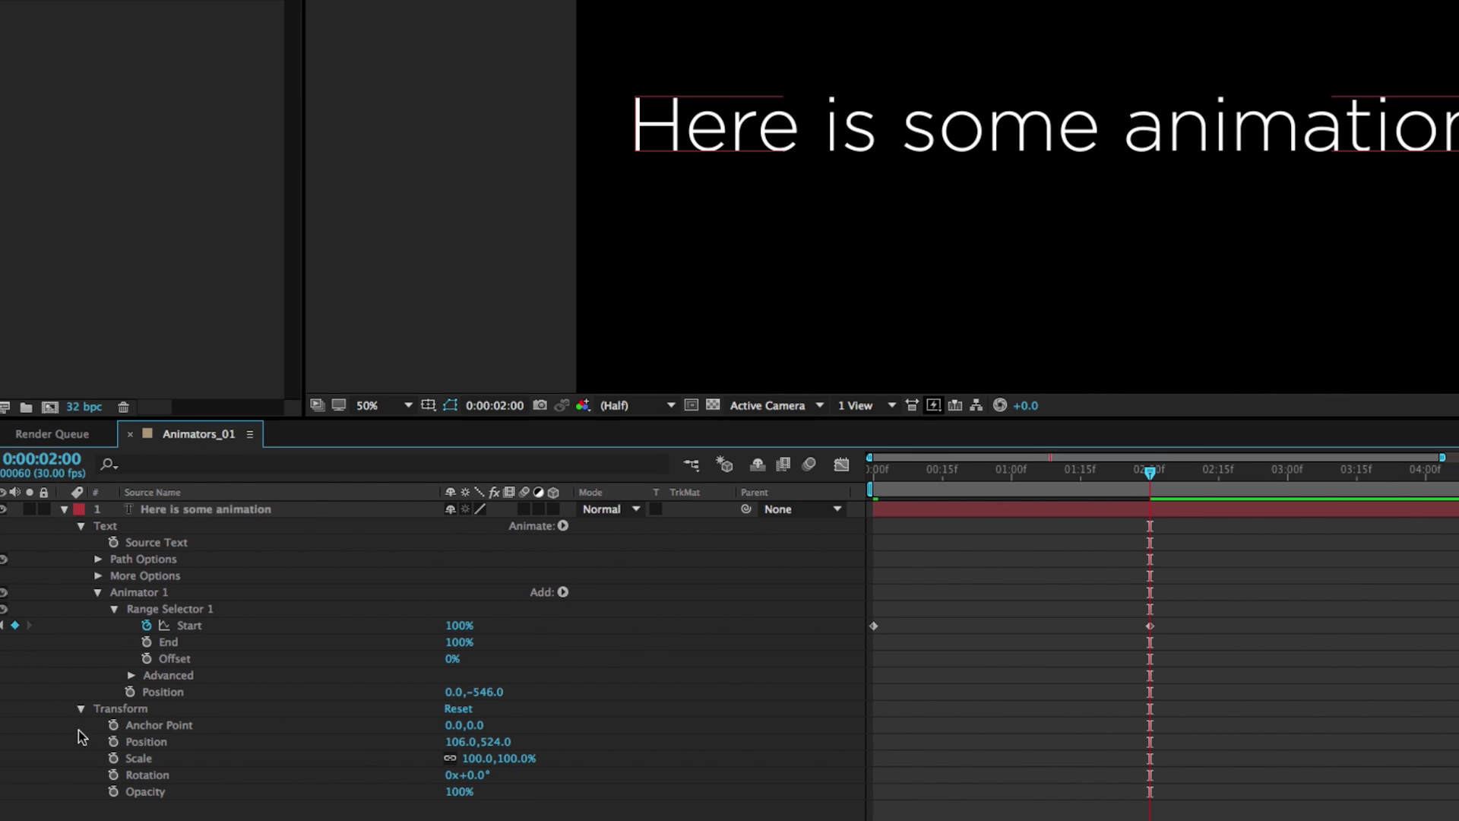
left_click(79, 709)
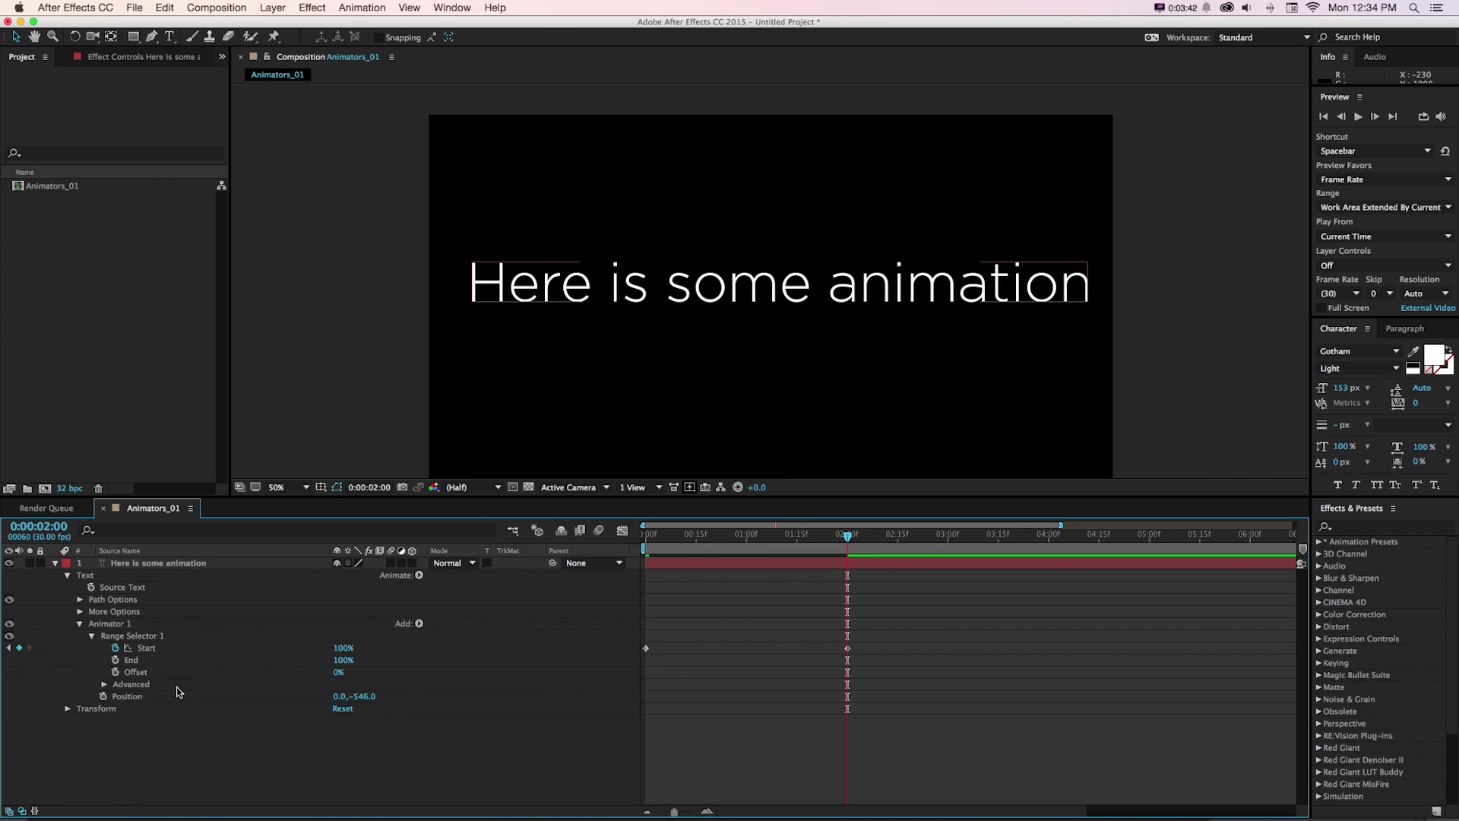
left_click(666, 536)
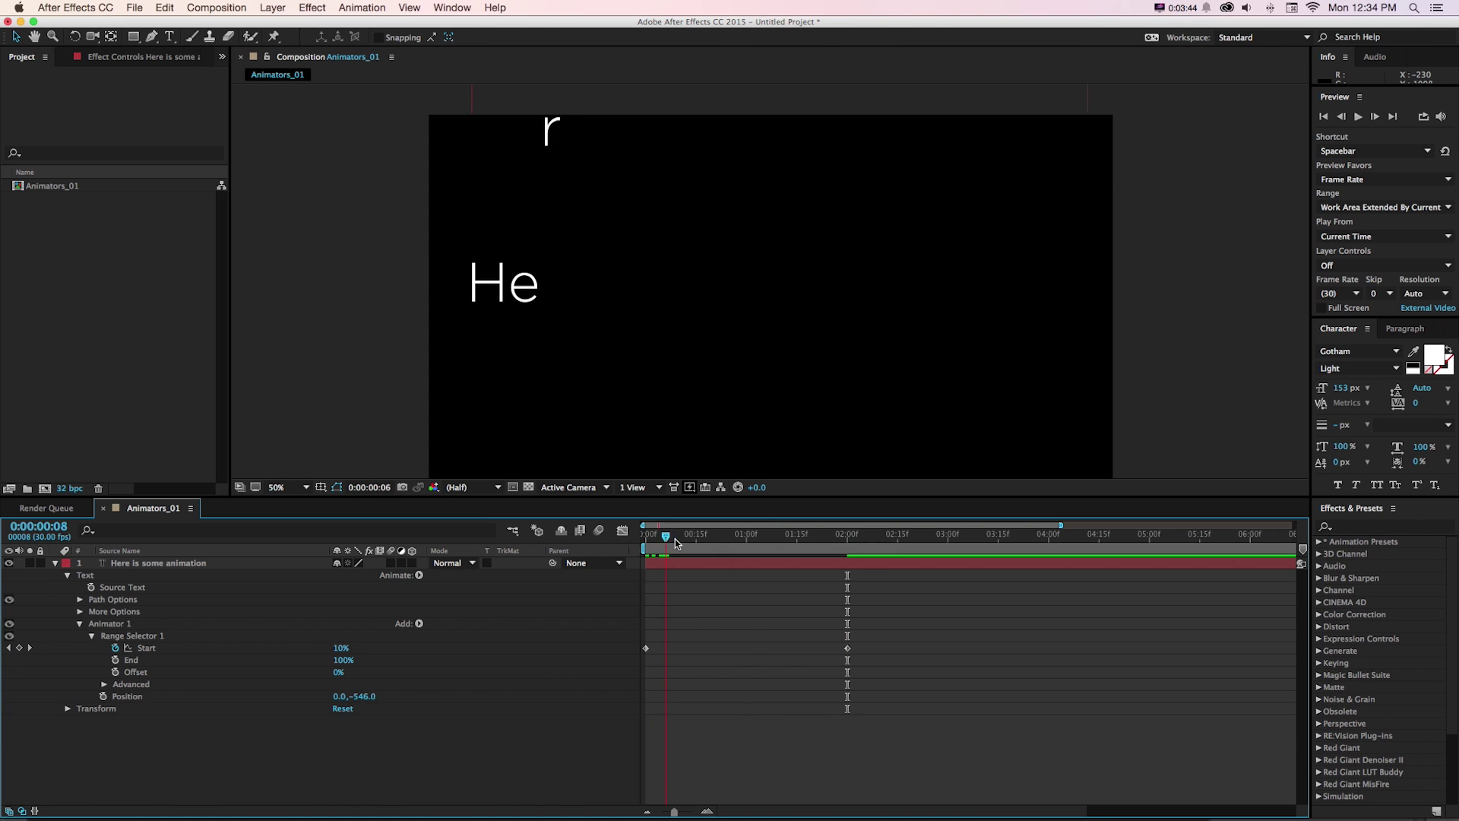
left_click_drag(675, 539, 845, 550)
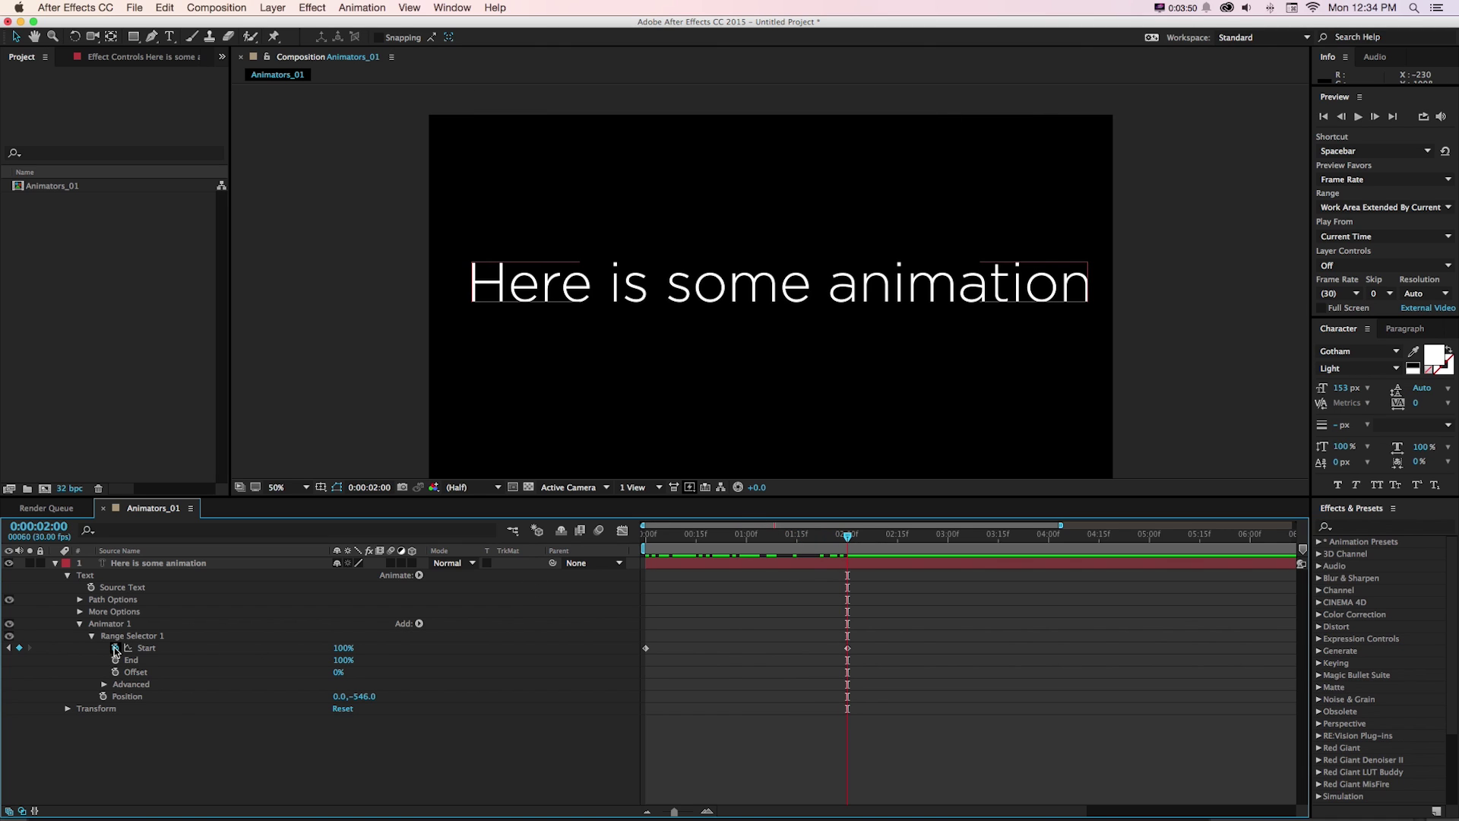
left_click(241, 655)
Experiment with Range Selector End at 85% and 50% and Offset at 41%
mouse_move(347, 664)
left_mouse_down()
mouse_move(300, 670)
mouse_move(335, 674)
left_mouse_up()
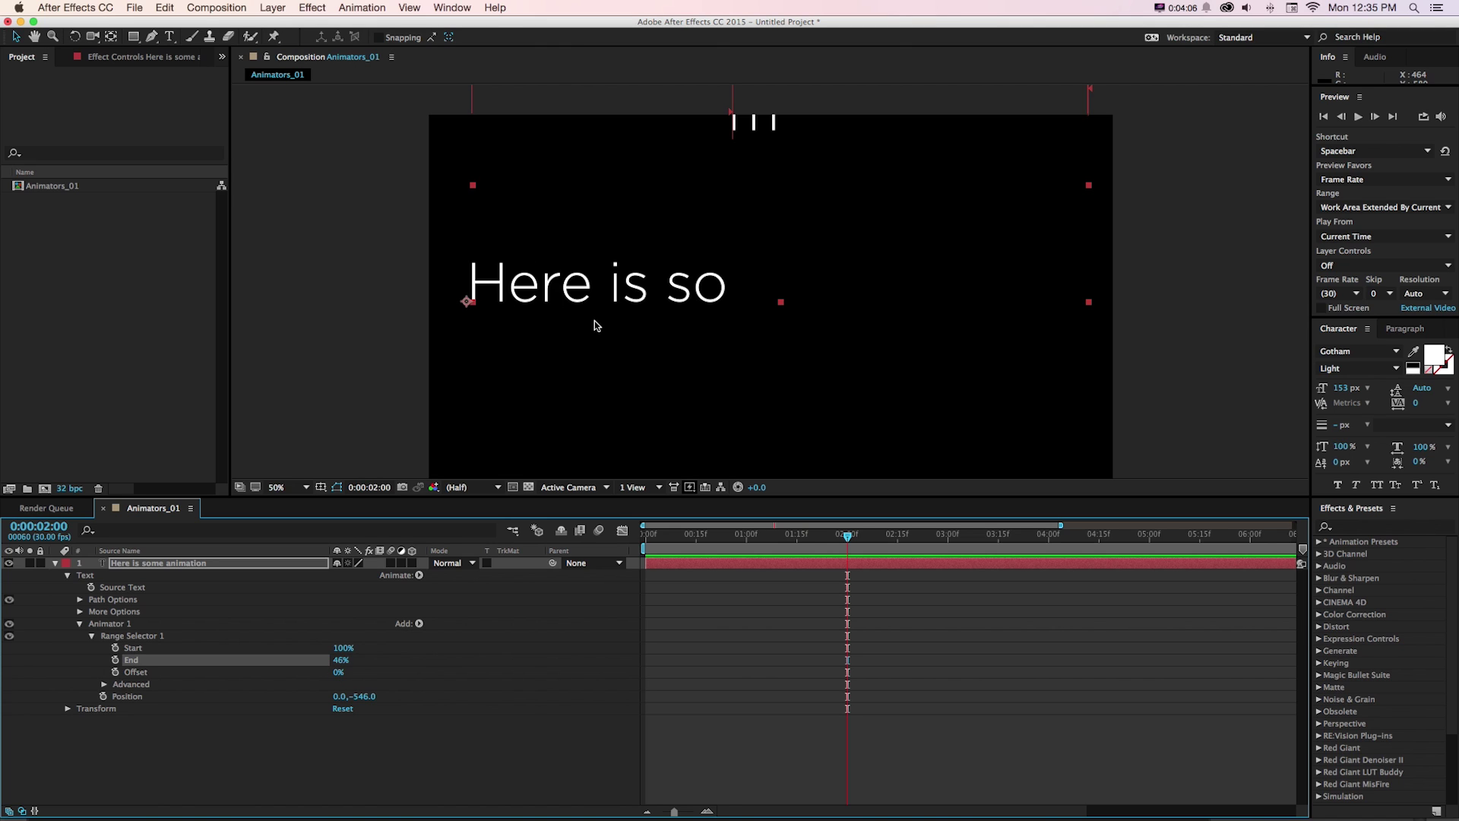
mouse_move(338, 670)
left_mouse_down()
mouse_move(369, 673)
mouse_move(312, 679)
mouse_move(327, 678)
left_mouse_up()
left_click(340, 659)
type("50")
key("Return")
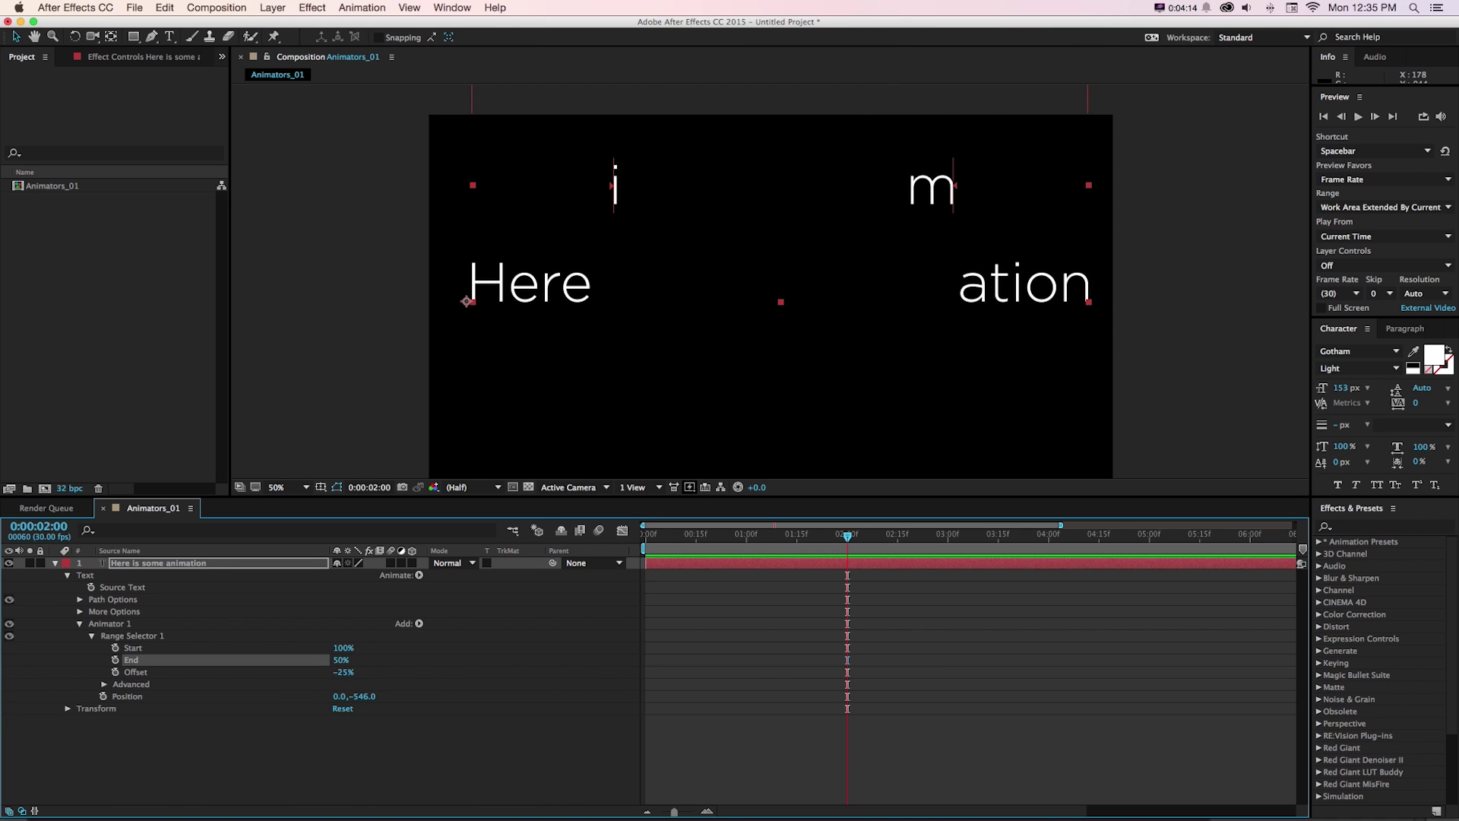
Reset Offset to 0% and bring End back to 100% at the composition start
left_click_drag(337, 673, 320, 678)
left_click(346, 671)
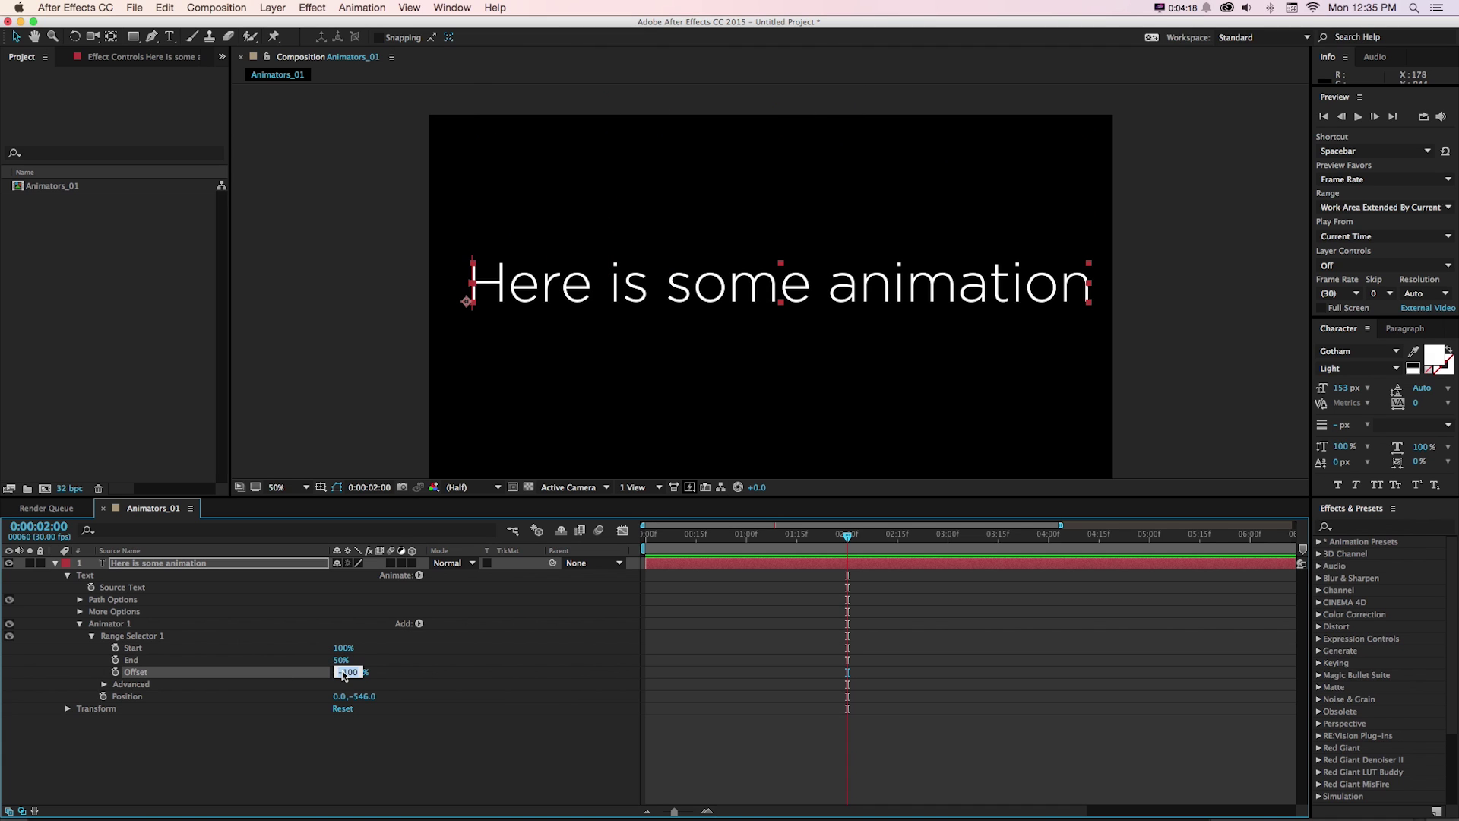
type("0")
key("Return")
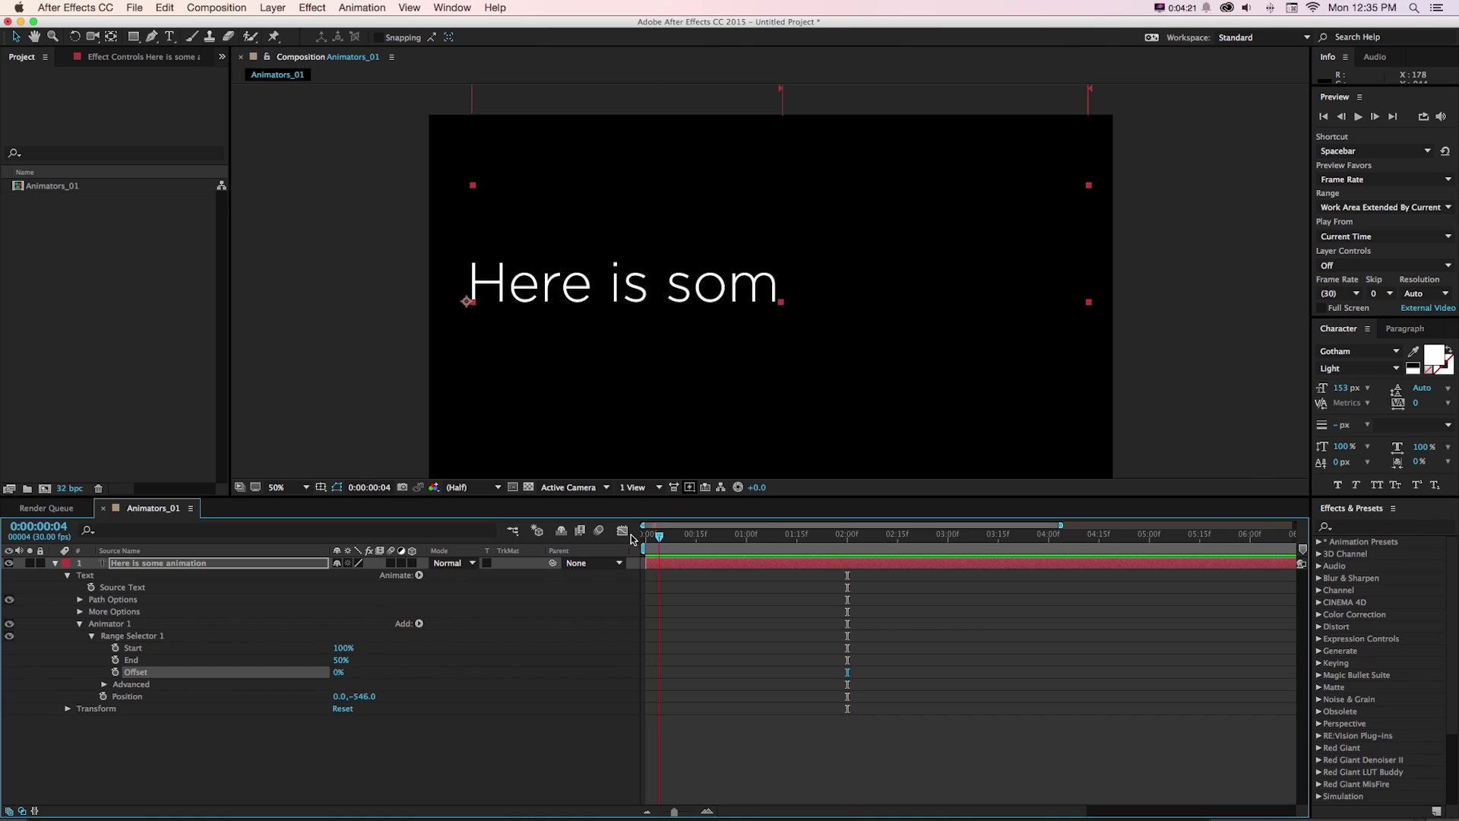
left_click(644, 535)
left_click_drag(340, 660, 365, 662)
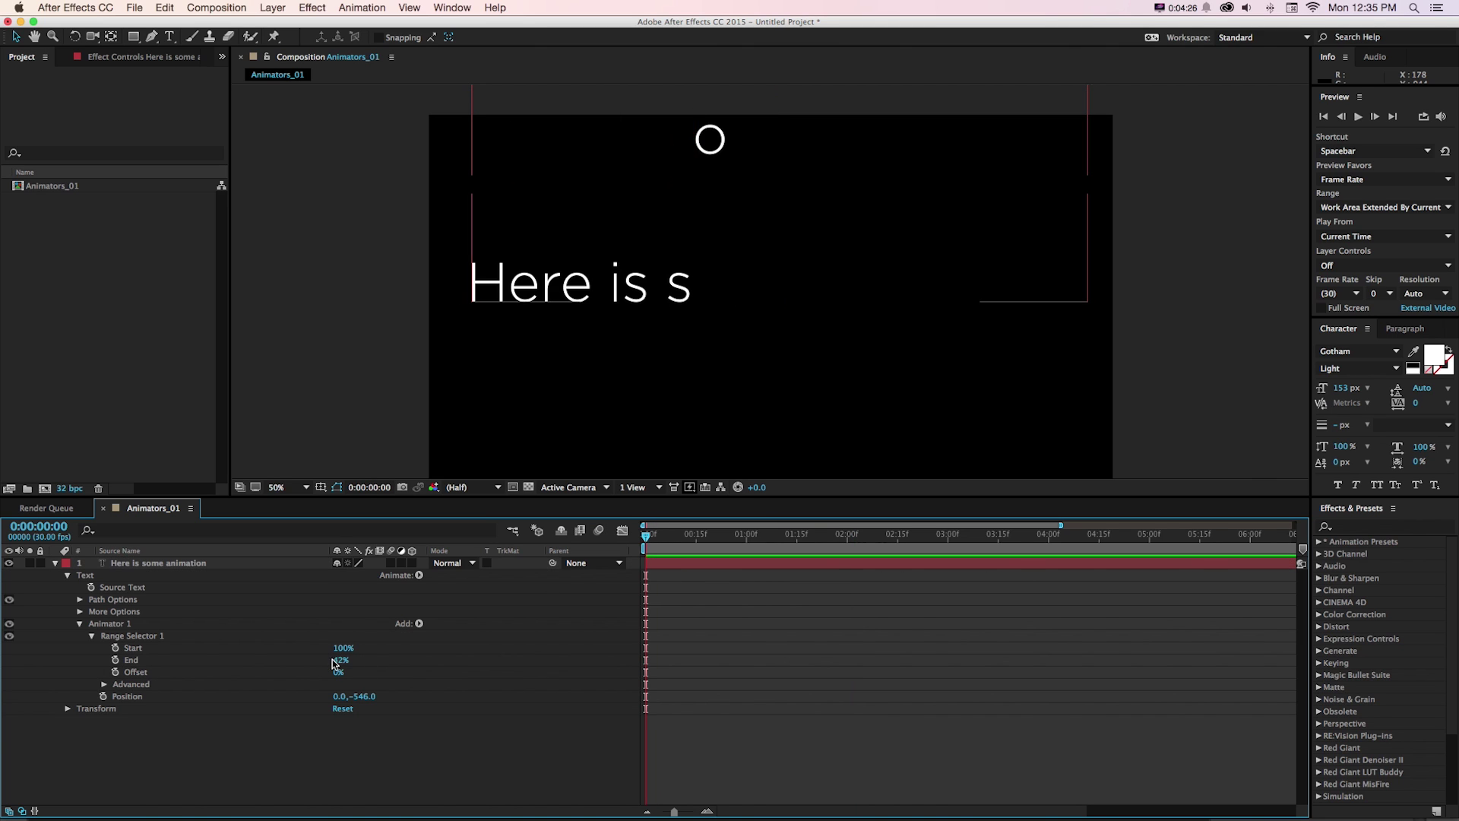
left_click_drag(339, 665, 373, 665)
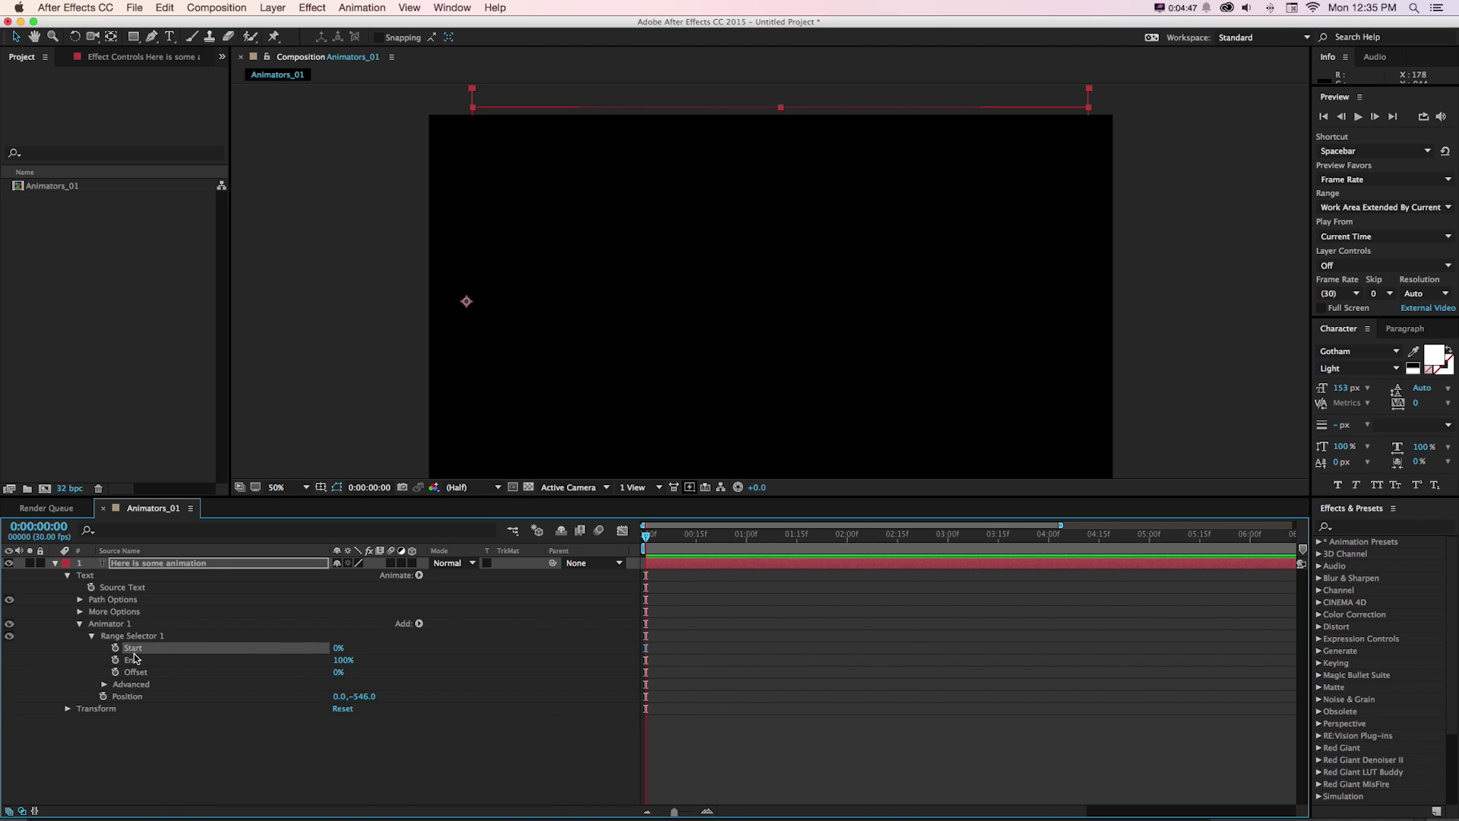
Keyframe Start from 0% at 0:00 to 100% at 2:00 and scrub to check the reveal
left_click(116, 647)
type("100")
key("Return")
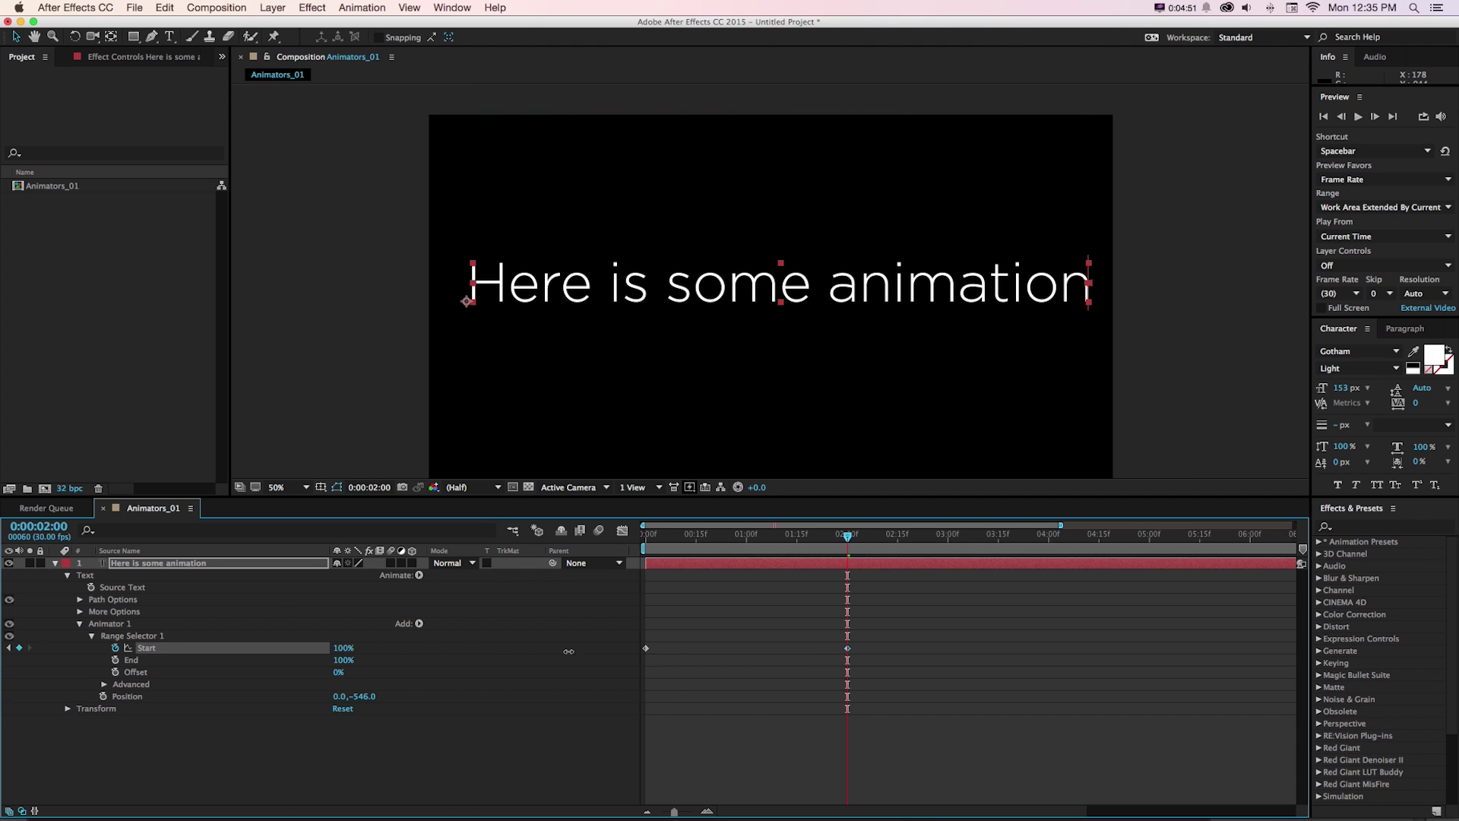
left_click_drag(668, 535, 727, 537)
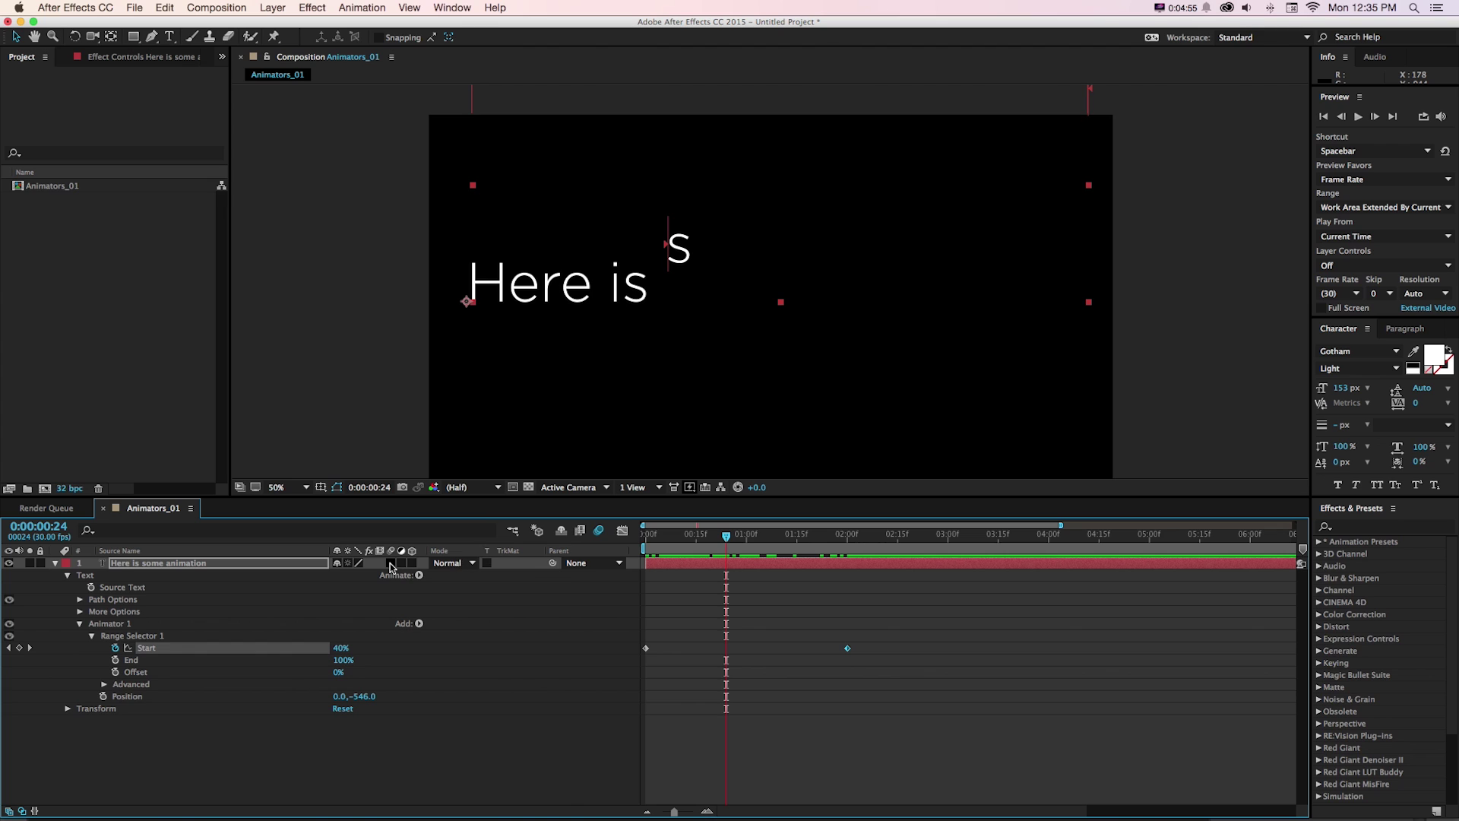
left_click_drag(647, 537, 794, 556)
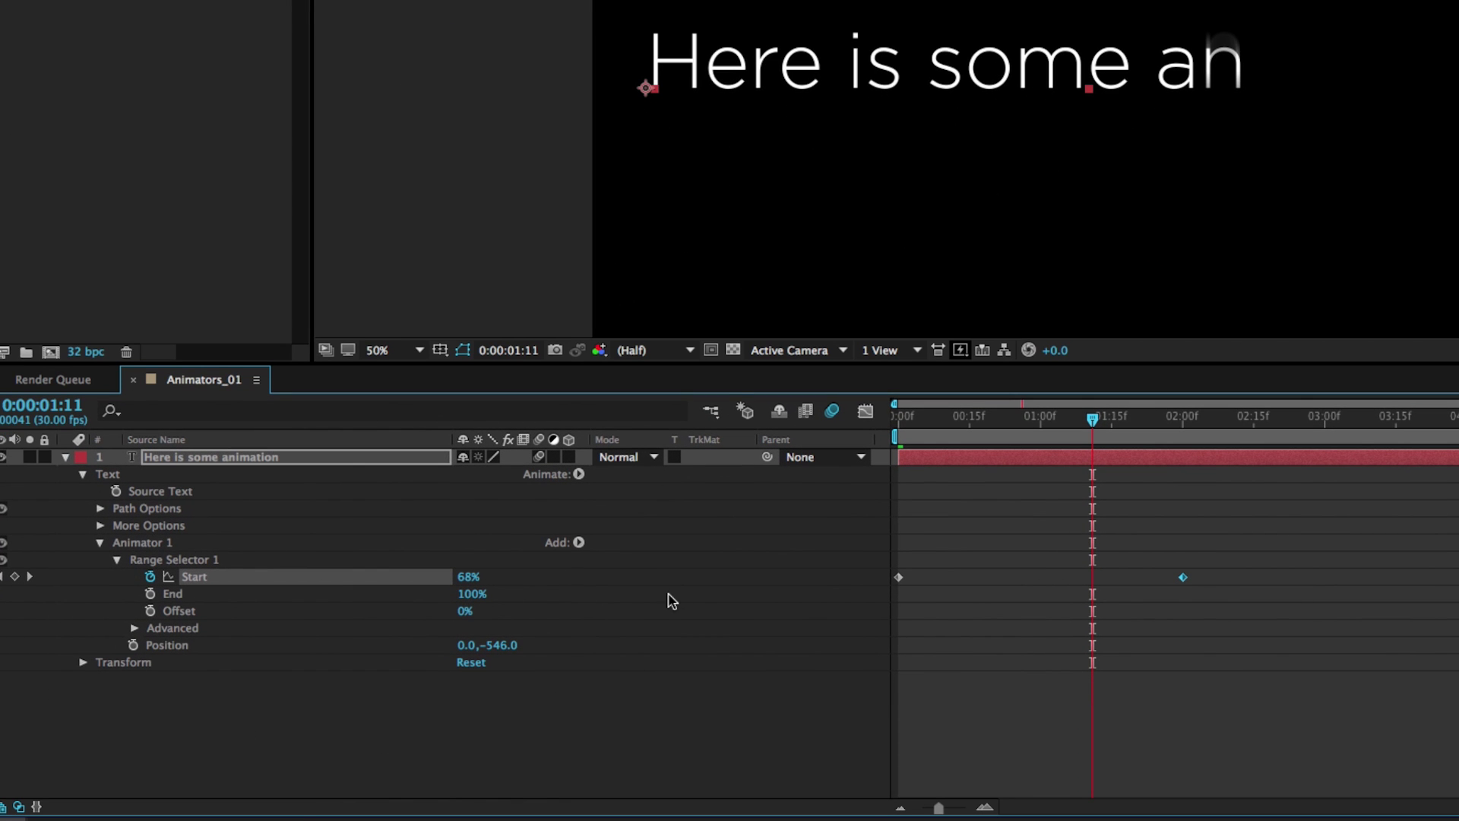
left_click_drag(938, 418, 1017, 422)
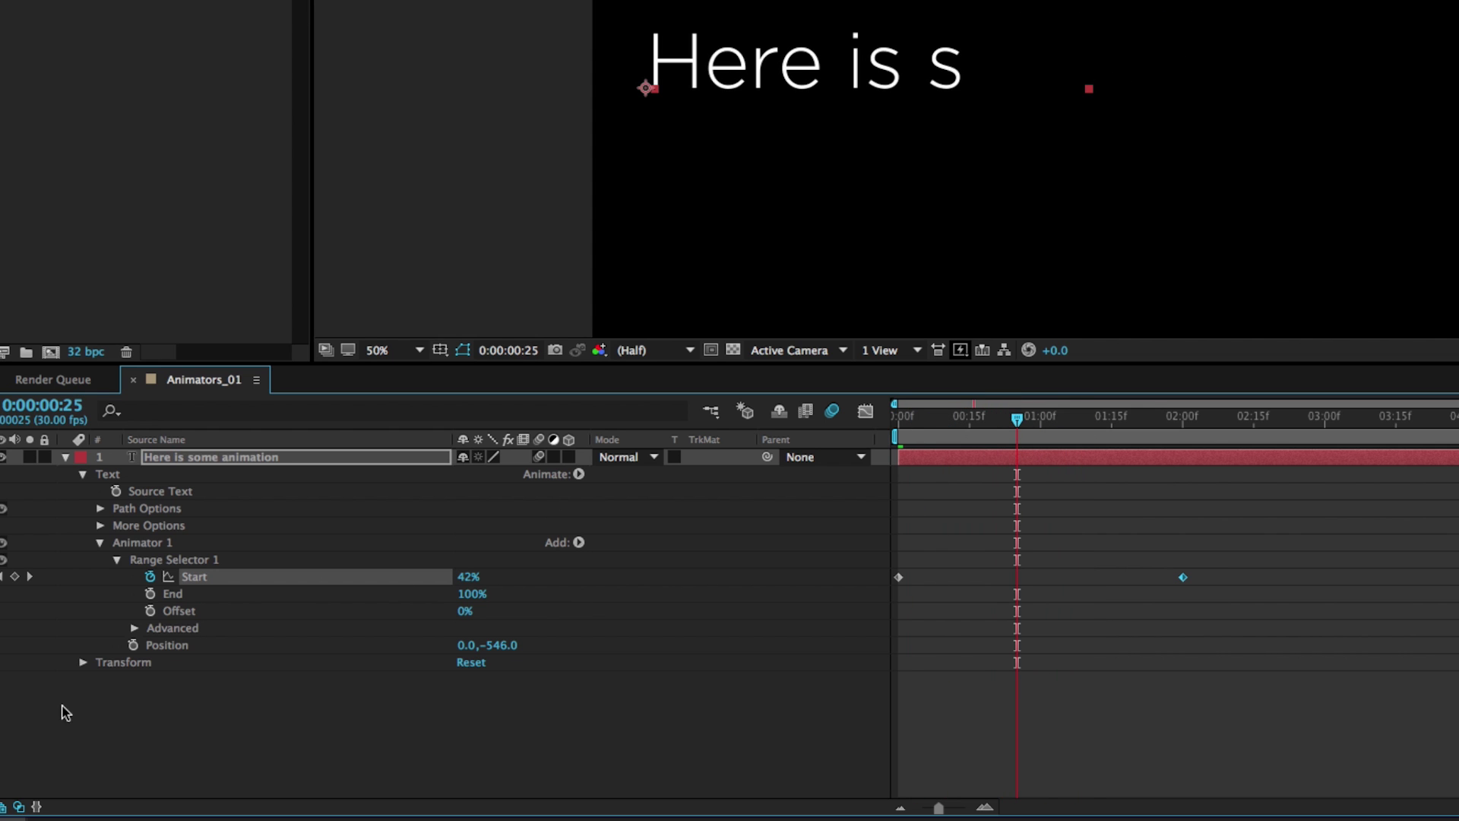
left_click(83, 663)
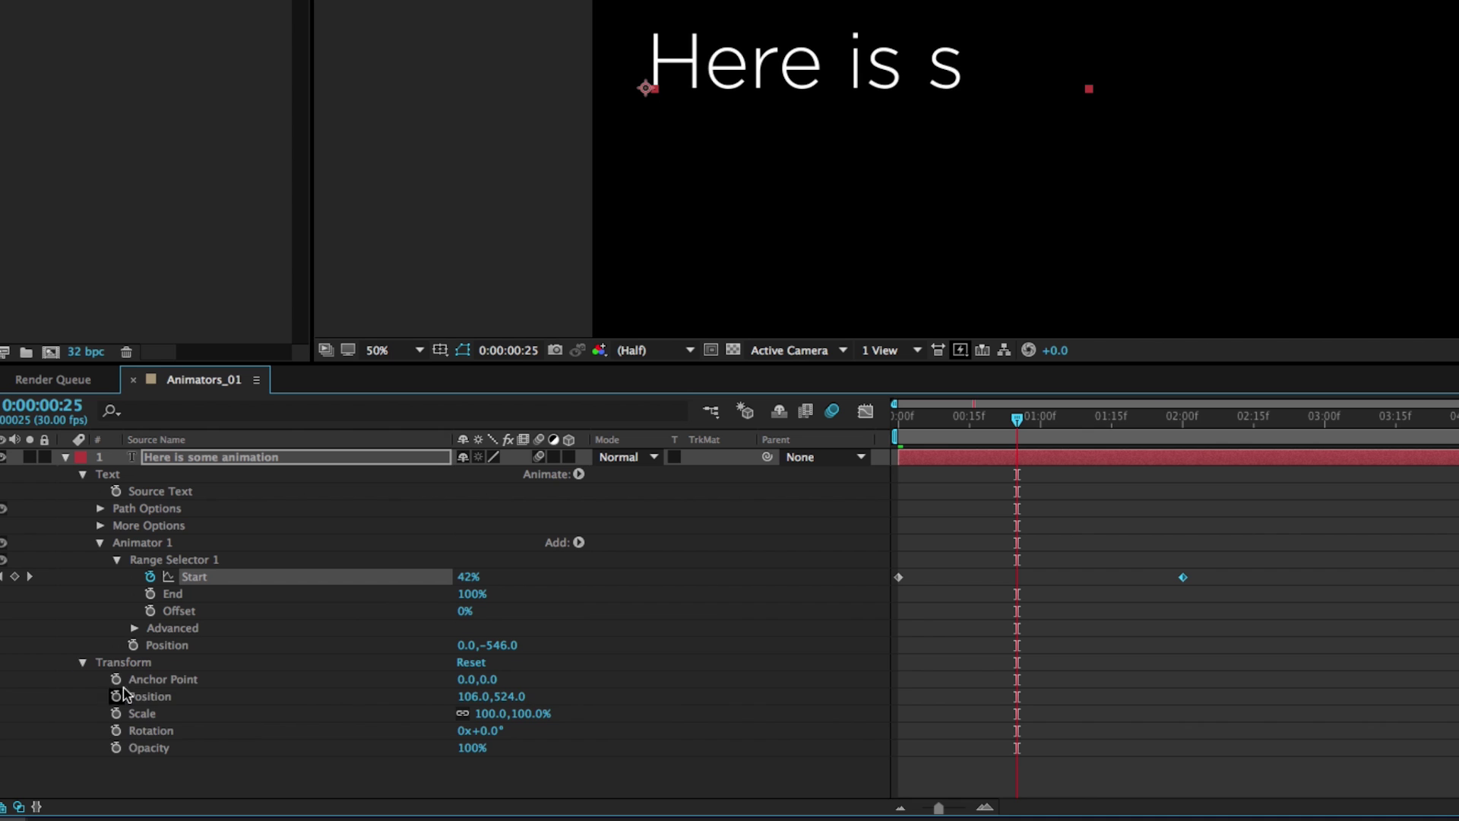
left_click(83, 663)
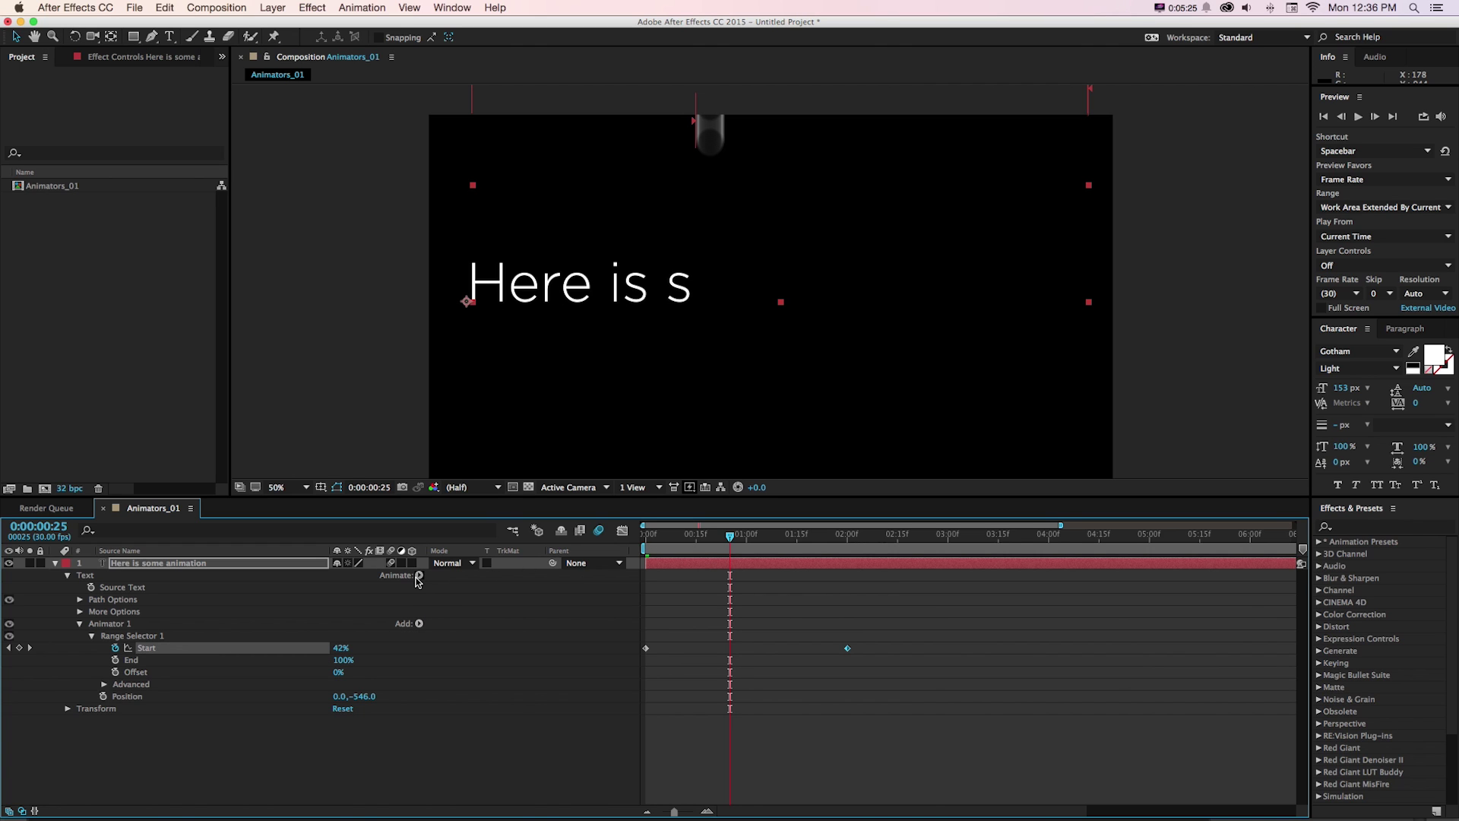
Add a Scale property to Animator 1 and set it to 0%
left_click(418, 624)
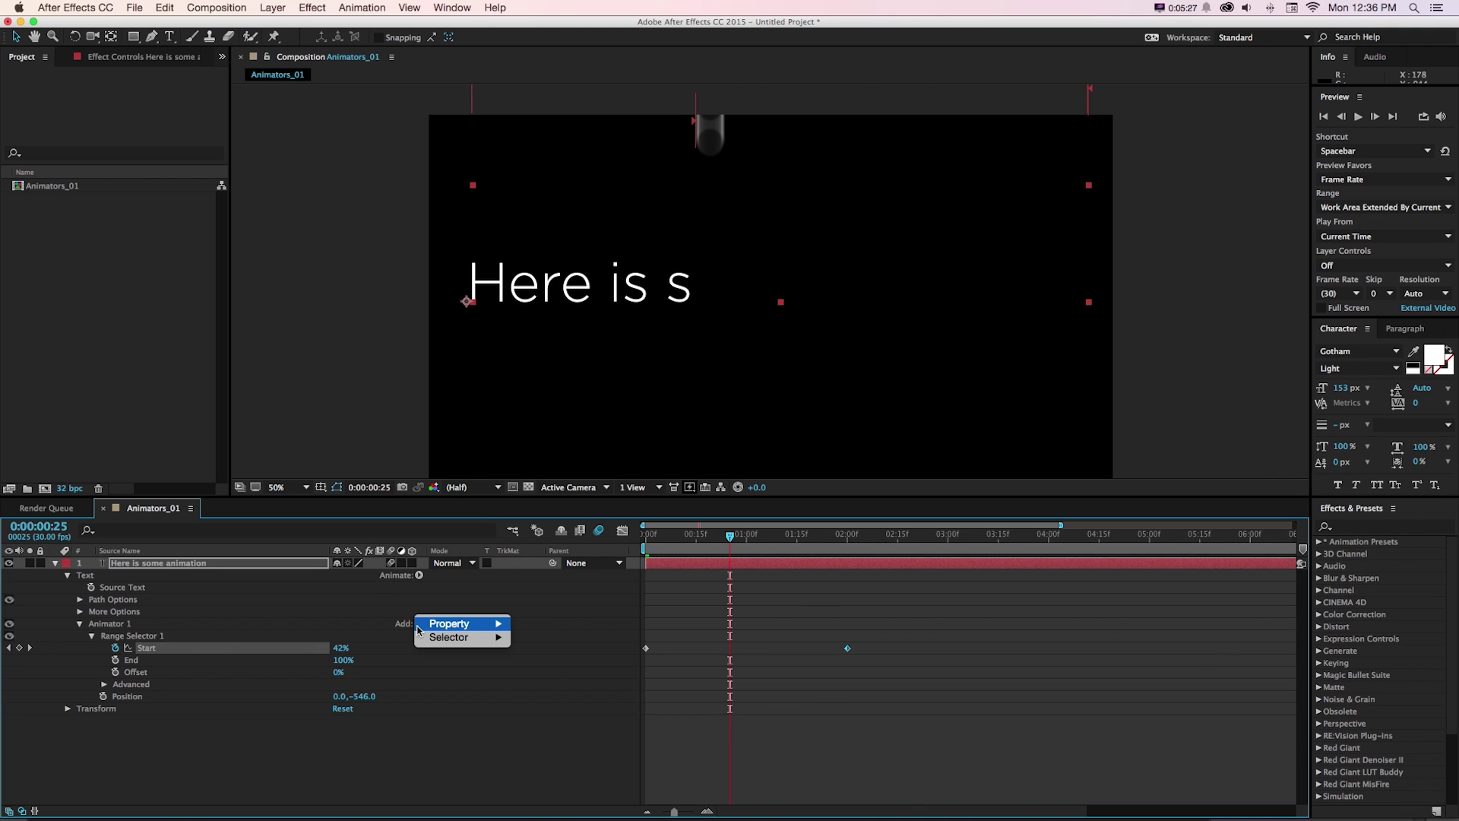
mouse_move(474, 627)
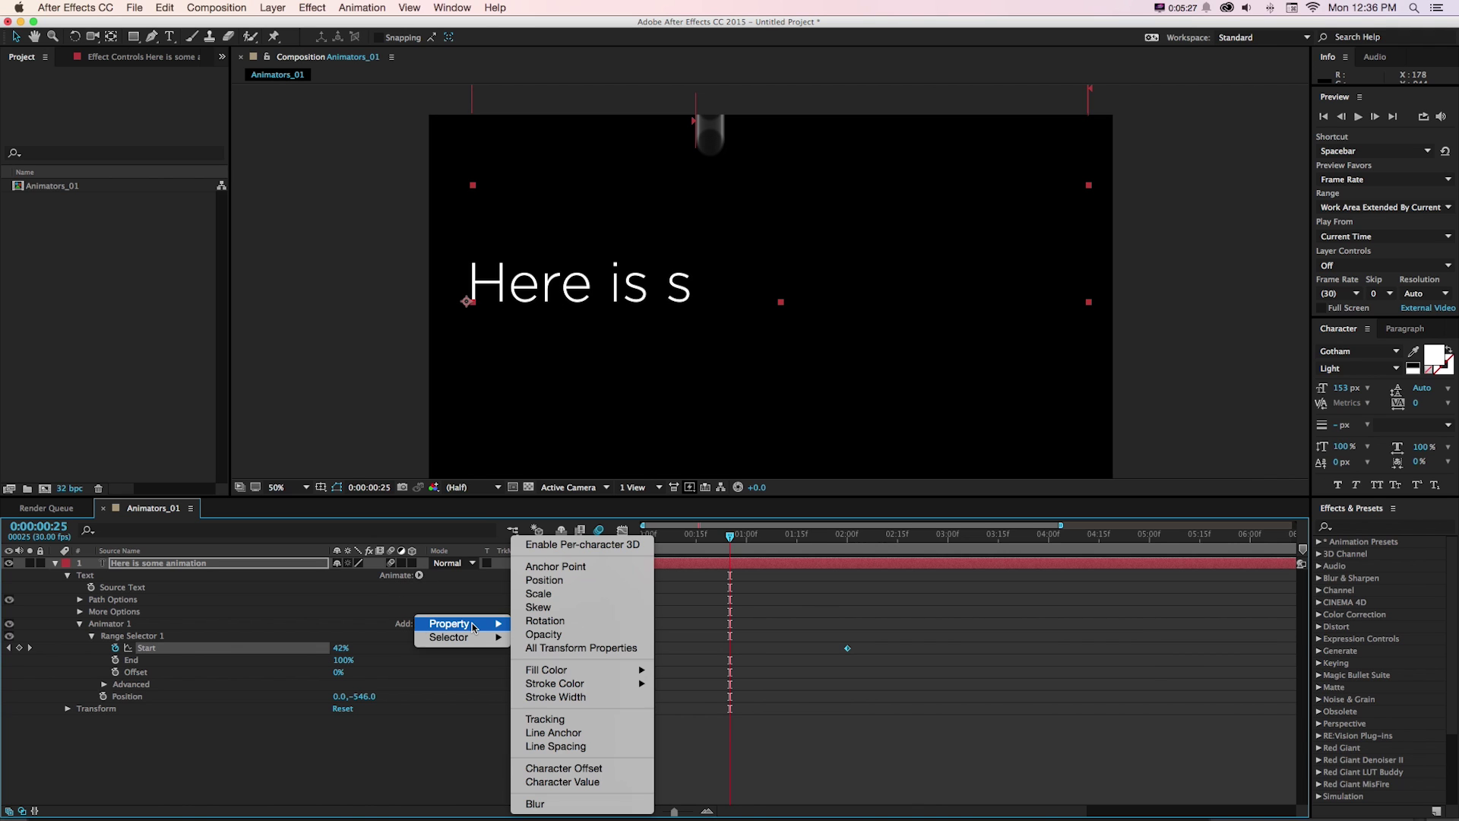
left_click(536, 594)
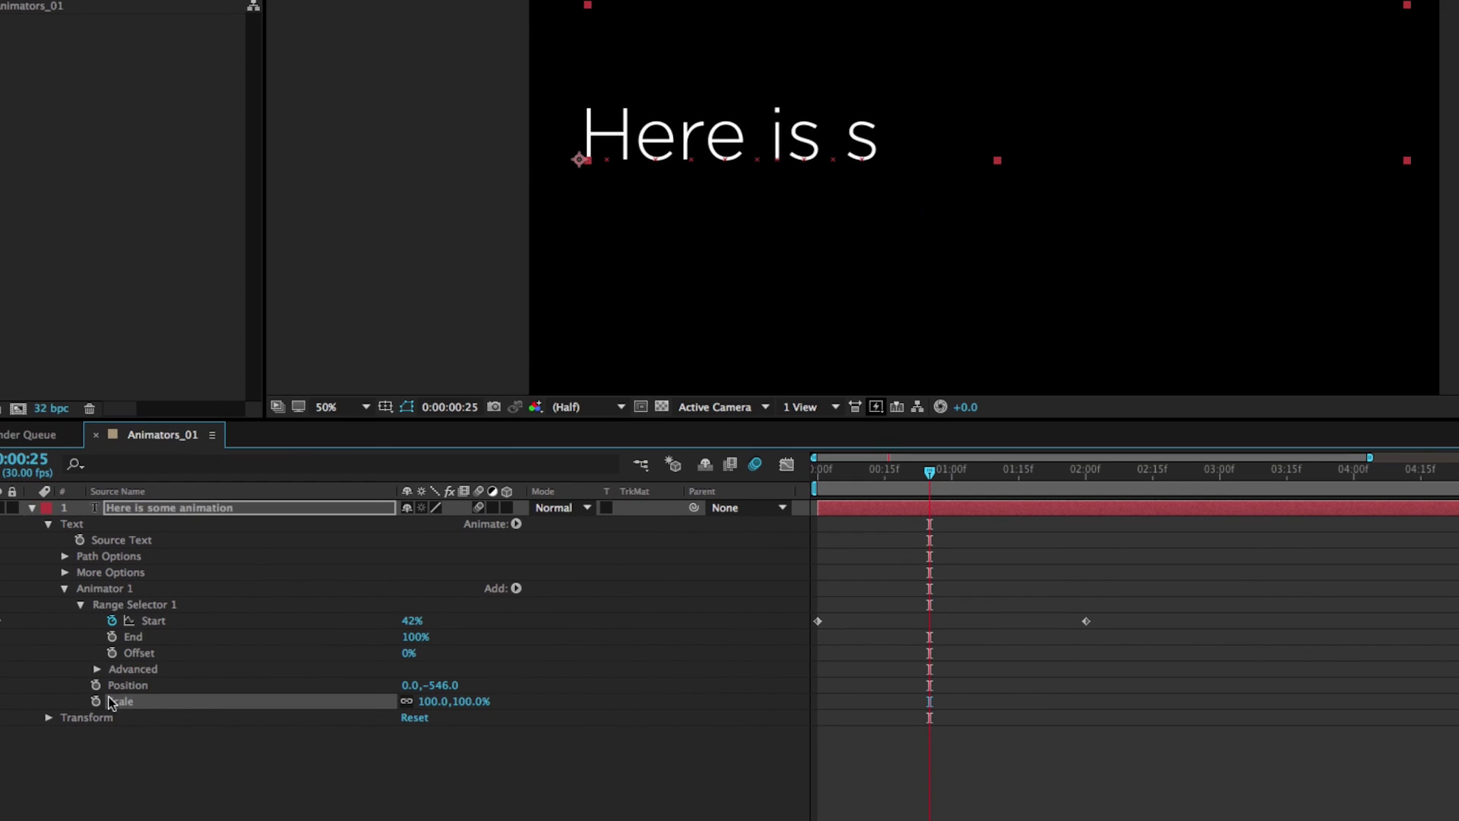
left_click(432, 701)
type("0")
key("Return")
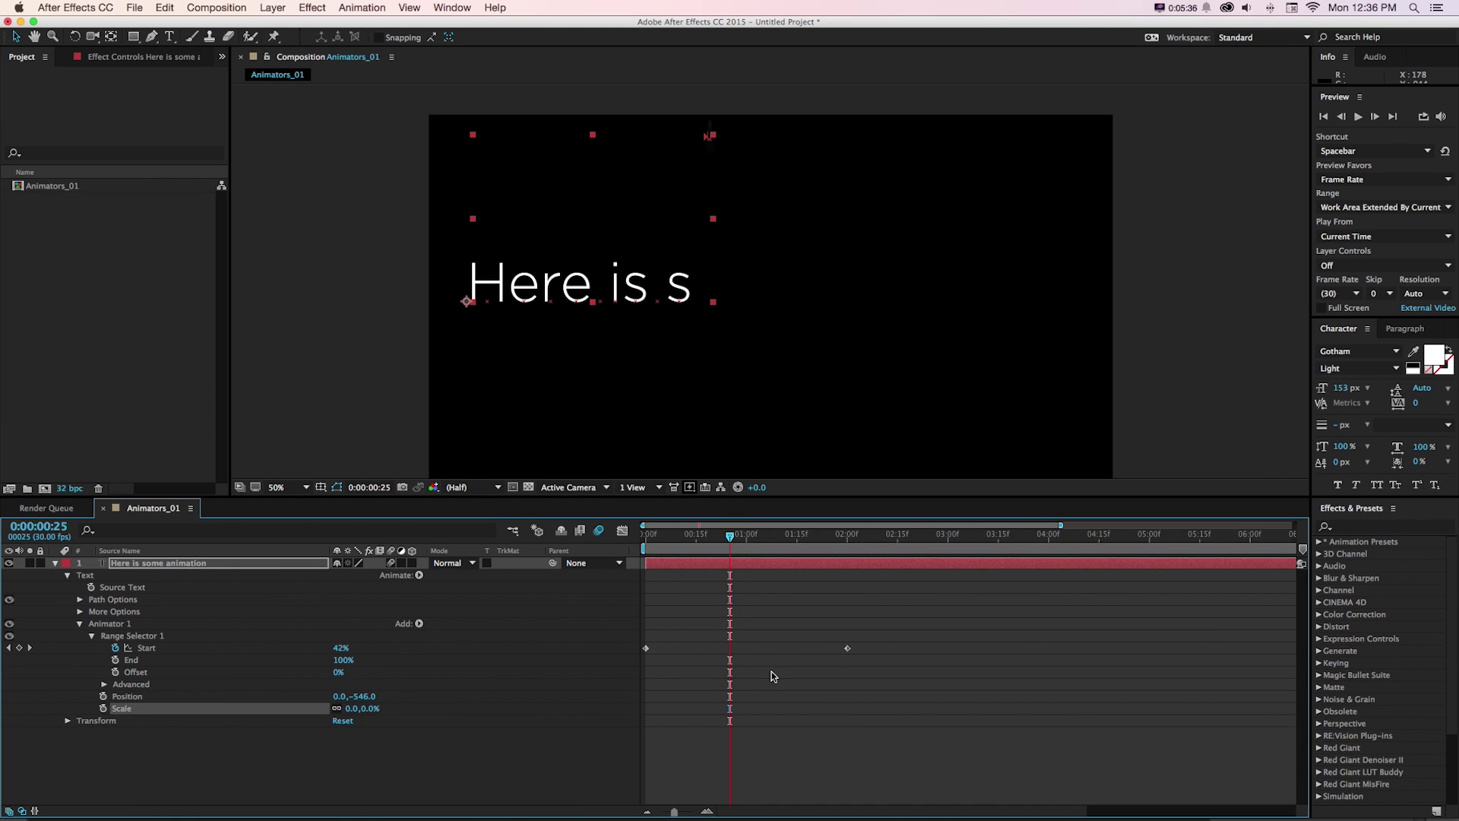
Set the animator Position Y to -487 and preview the letters growing in
left_click_drag(895, 622, 633, 704)
left_click(658, 537)
left_click_drag(658, 537, 645, 537)
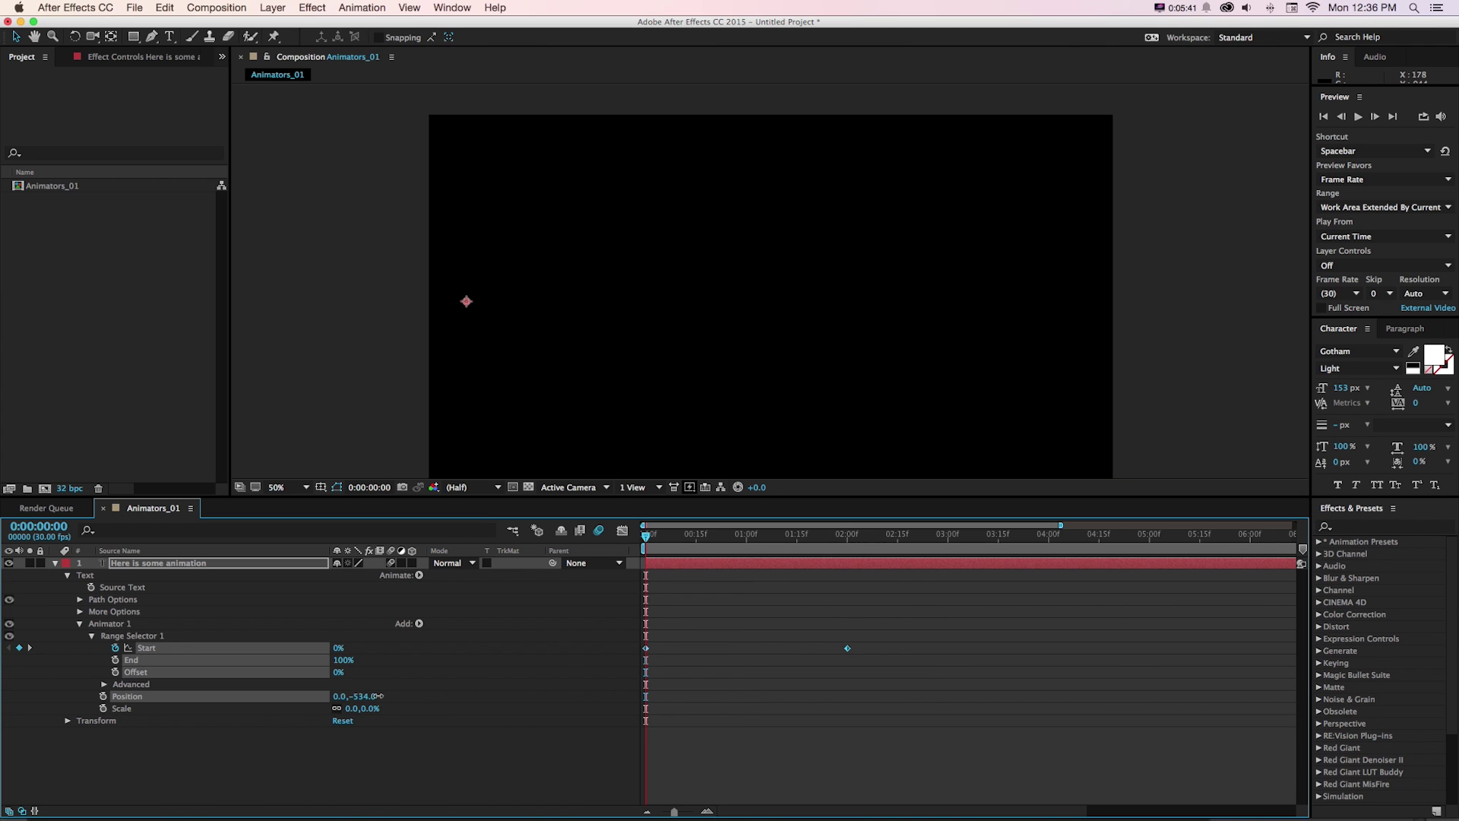
left_click_drag(399, 695, 382, 695)
key("space")
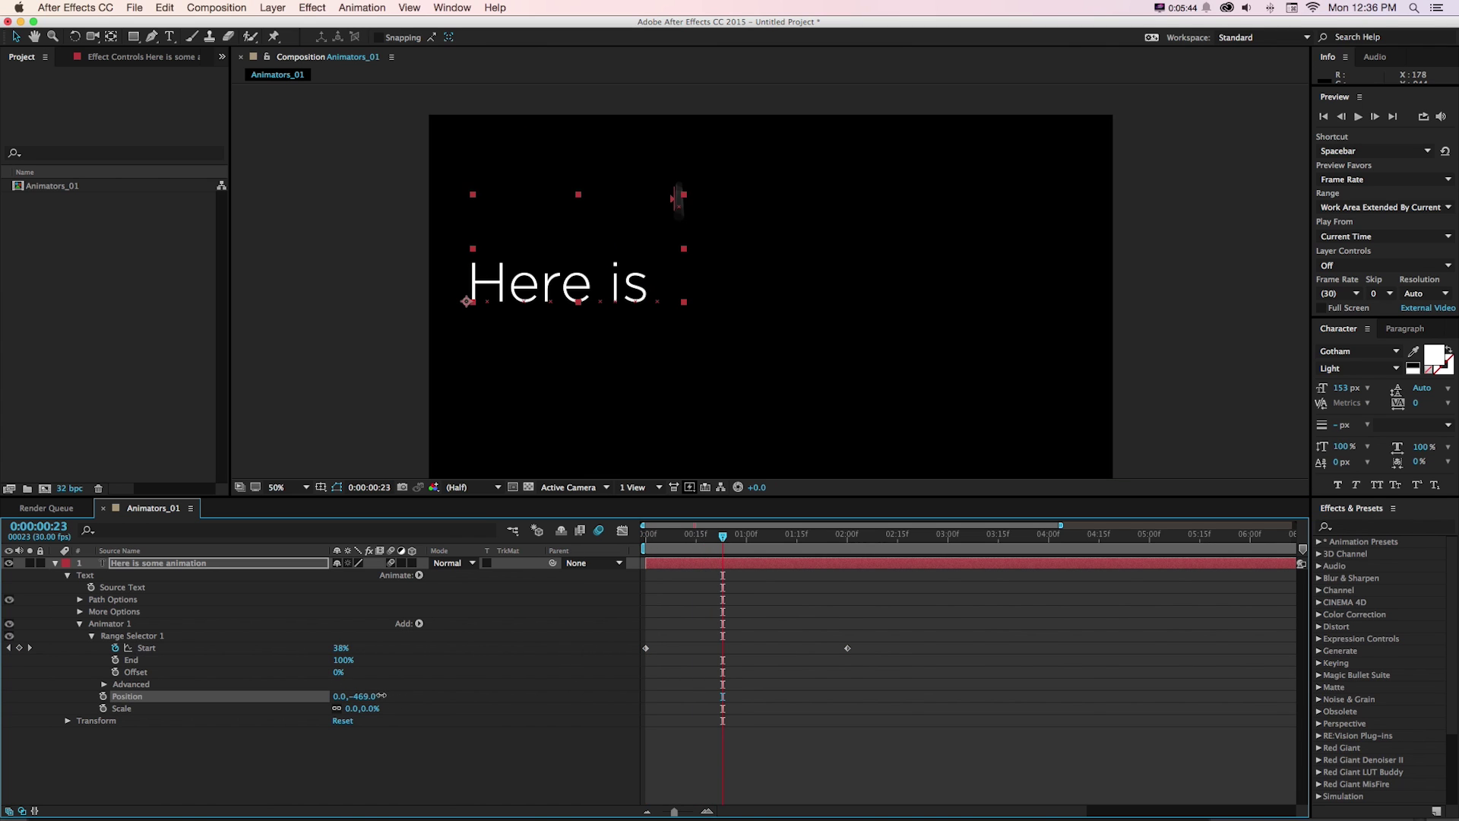
left_click_drag(697, 541, 728, 548)
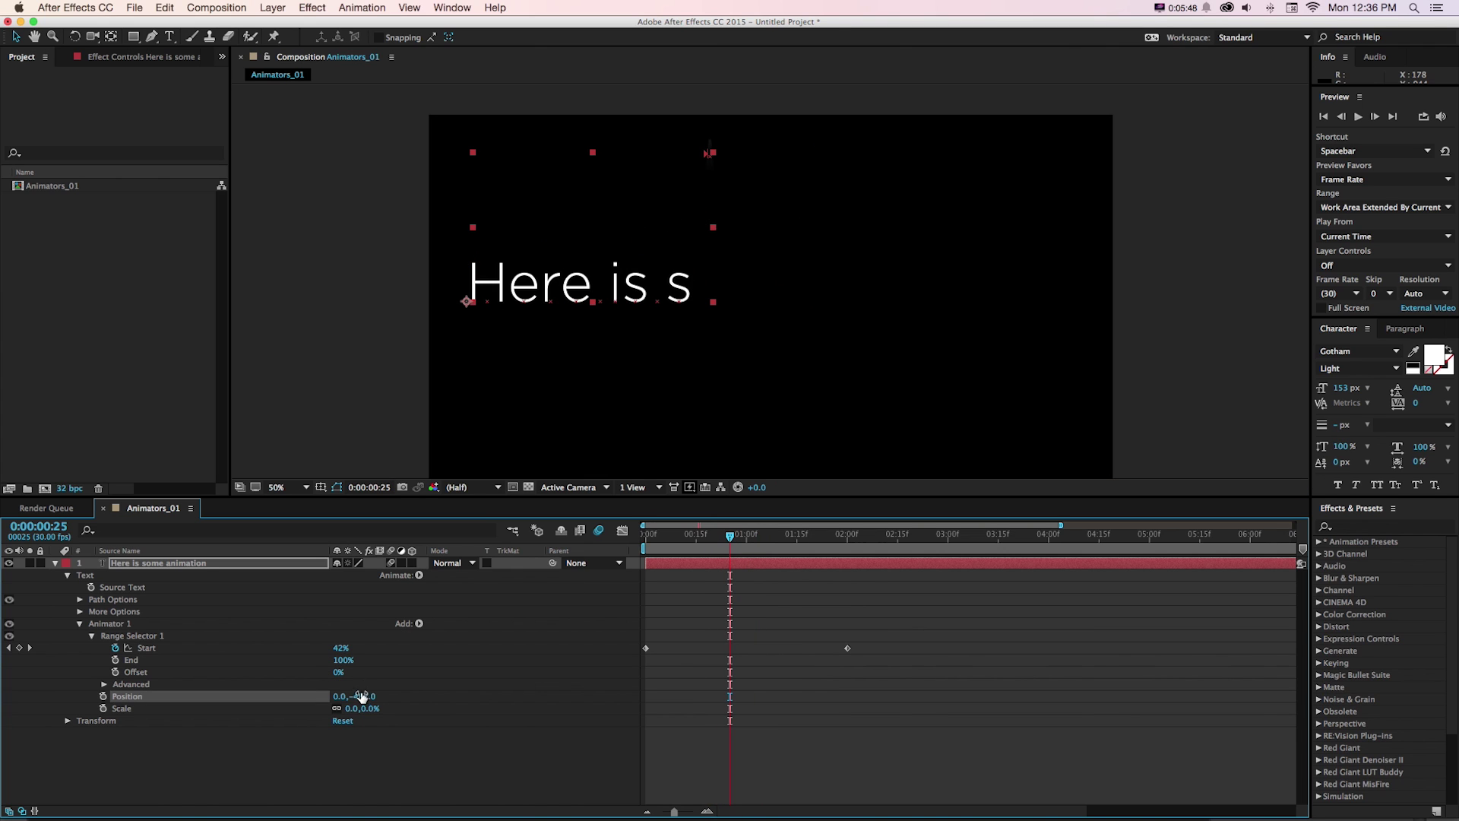
left_click_drag(654, 536, 803, 543)
left_click(421, 624)
Add a Rotation of -117° to Animator 1 and end the preview range near 2:17
mouse_move(425, 625)
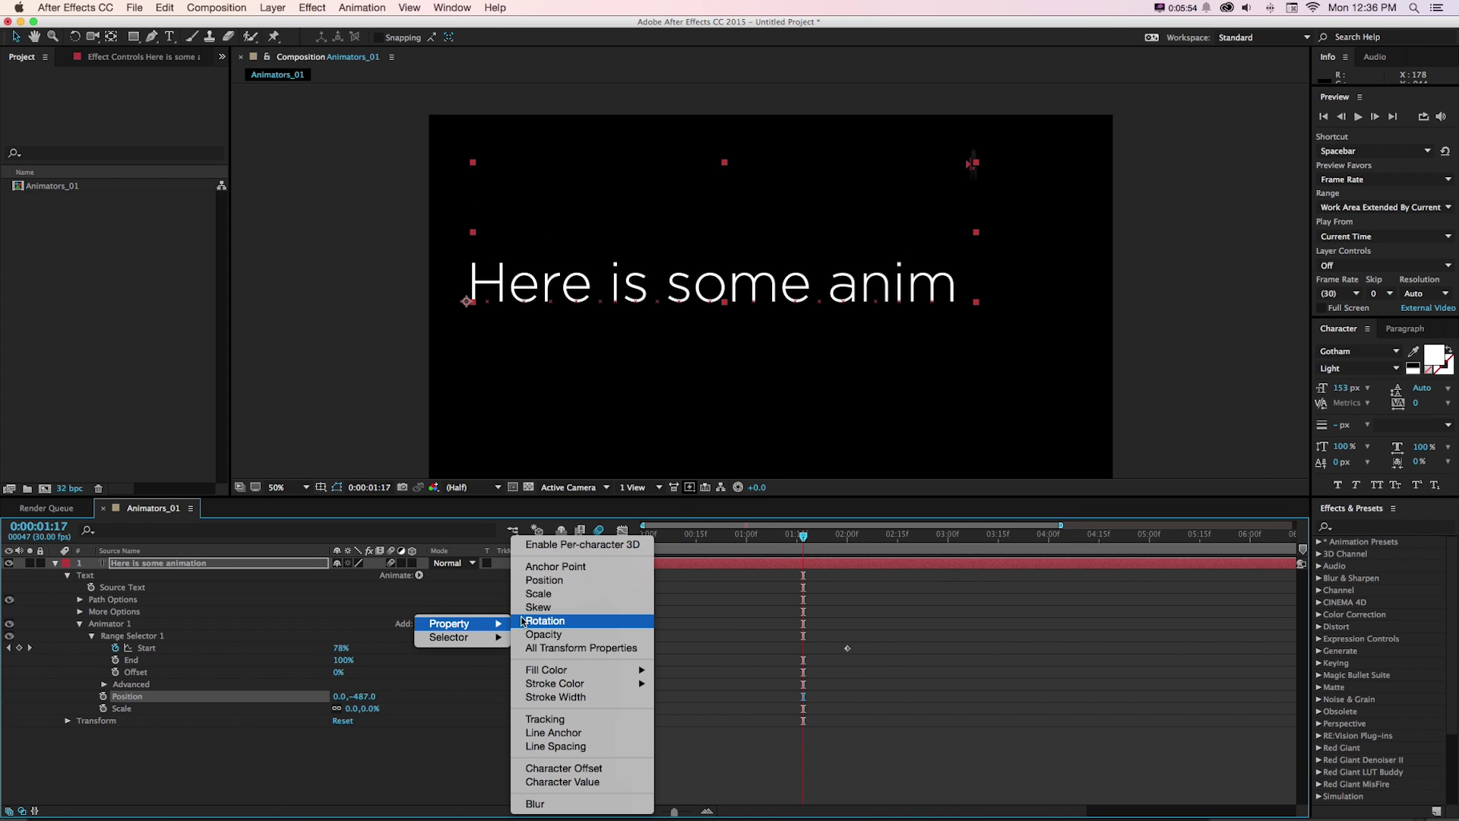
left_click(533, 621)
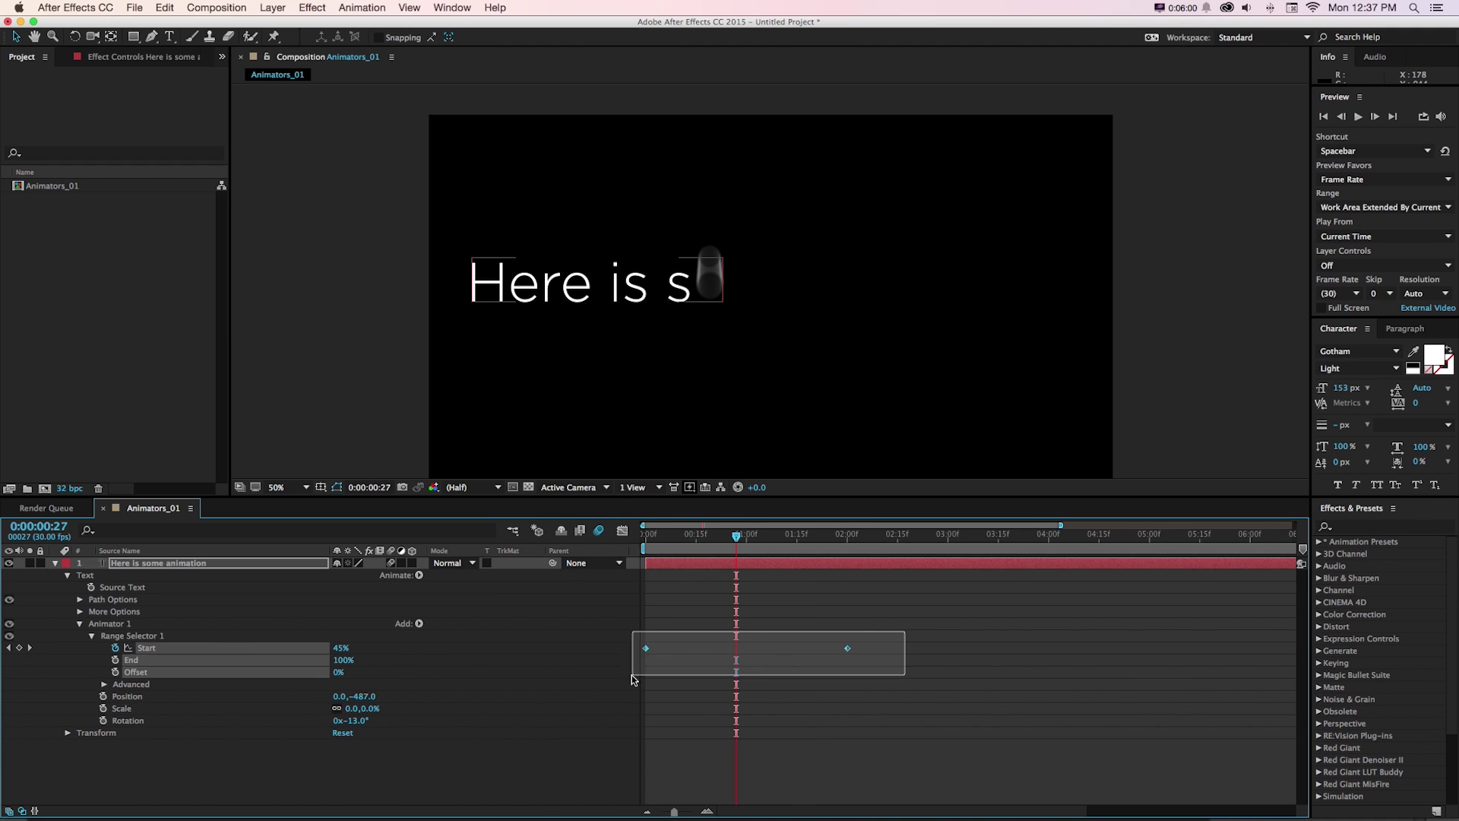
left_click_drag(881, 617, 617, 668)
left_click_drag(354, 720, 268, 733)
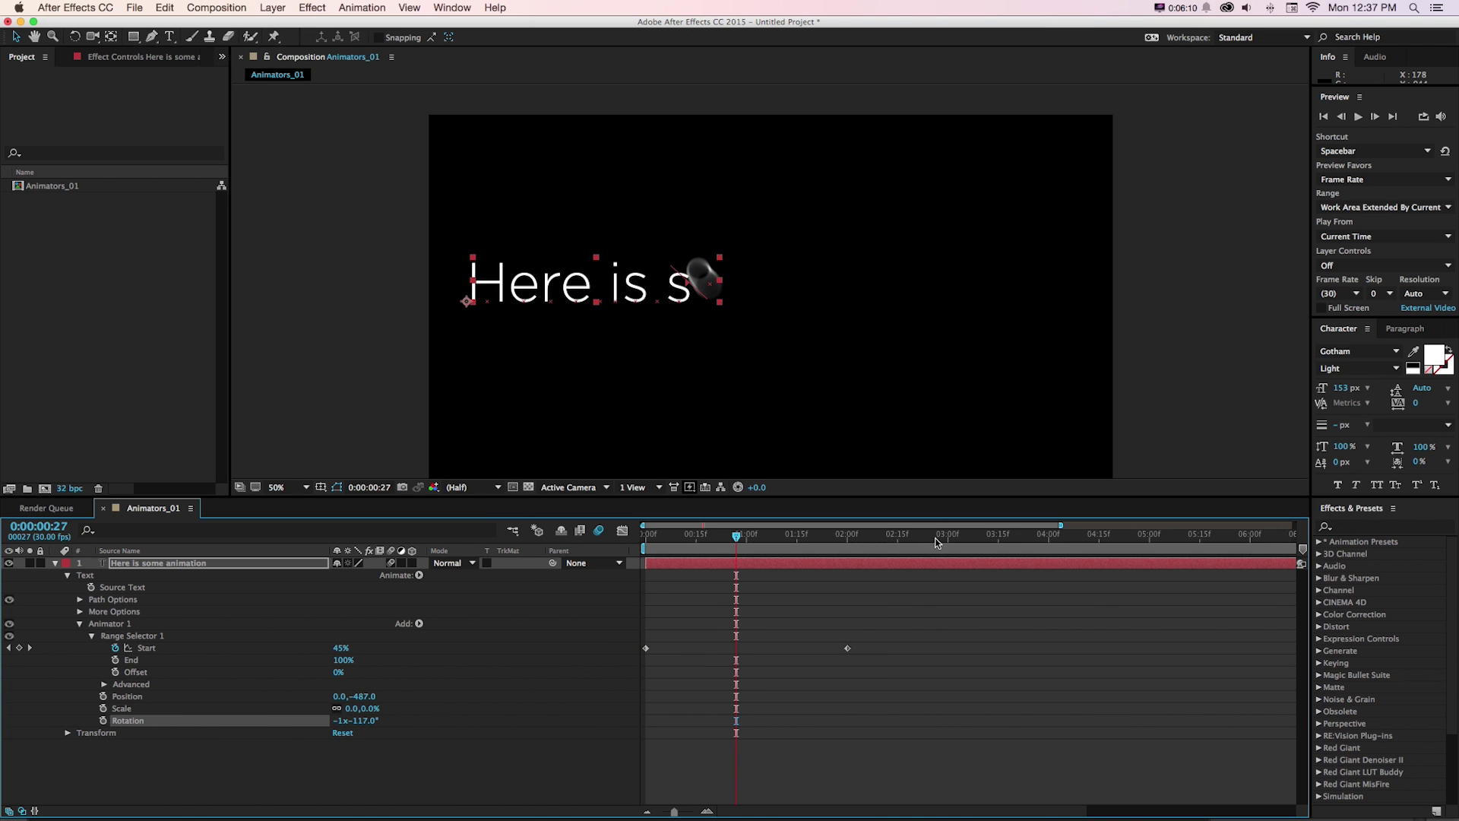
left_click(905, 536)
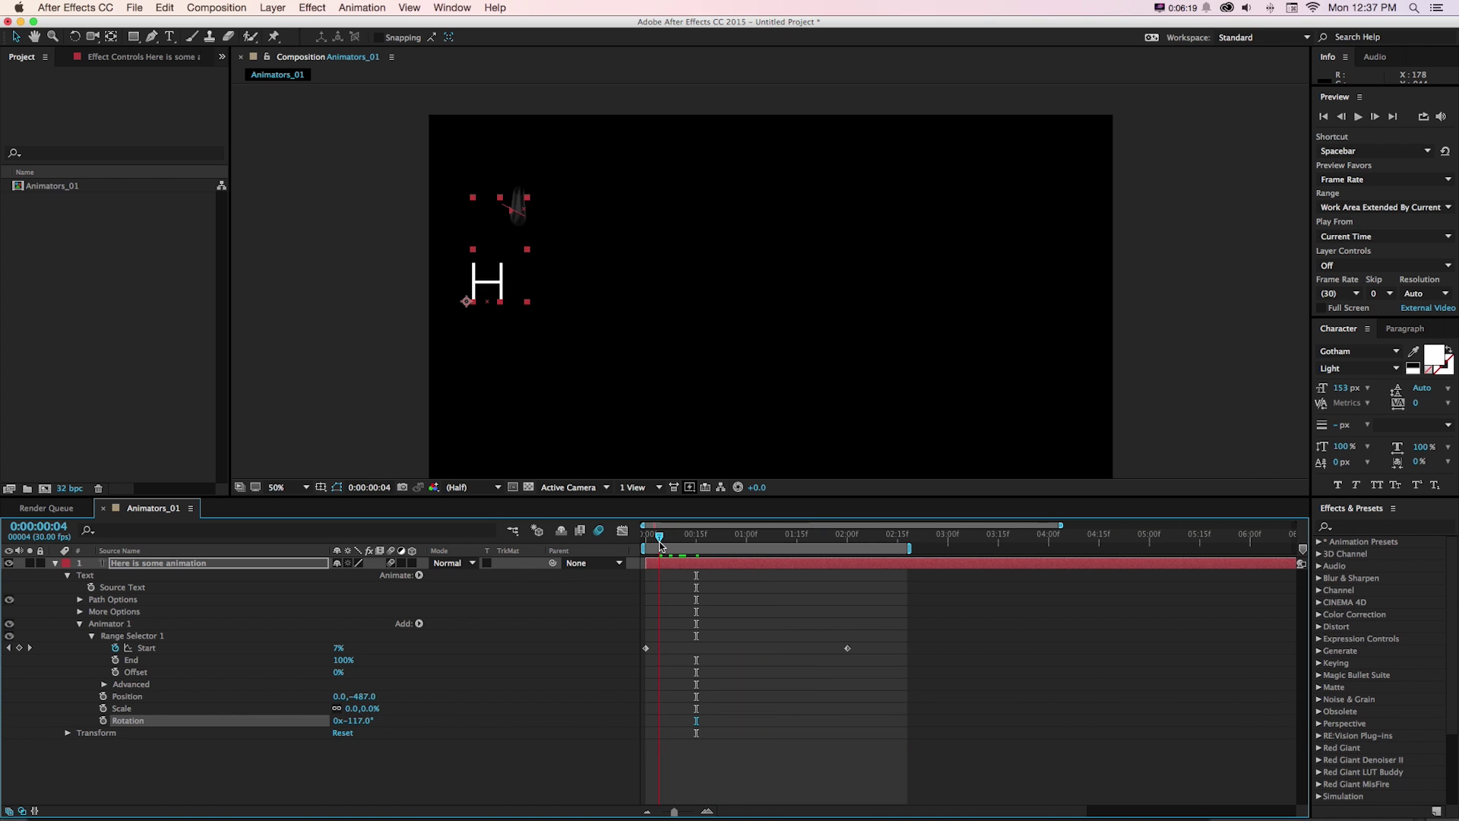
left_click_drag(694, 538, 725, 546)
left_click(418, 623)
Add Character Offset to Animator 1, trying 65 before settling on 46
mouse_move(444, 624)
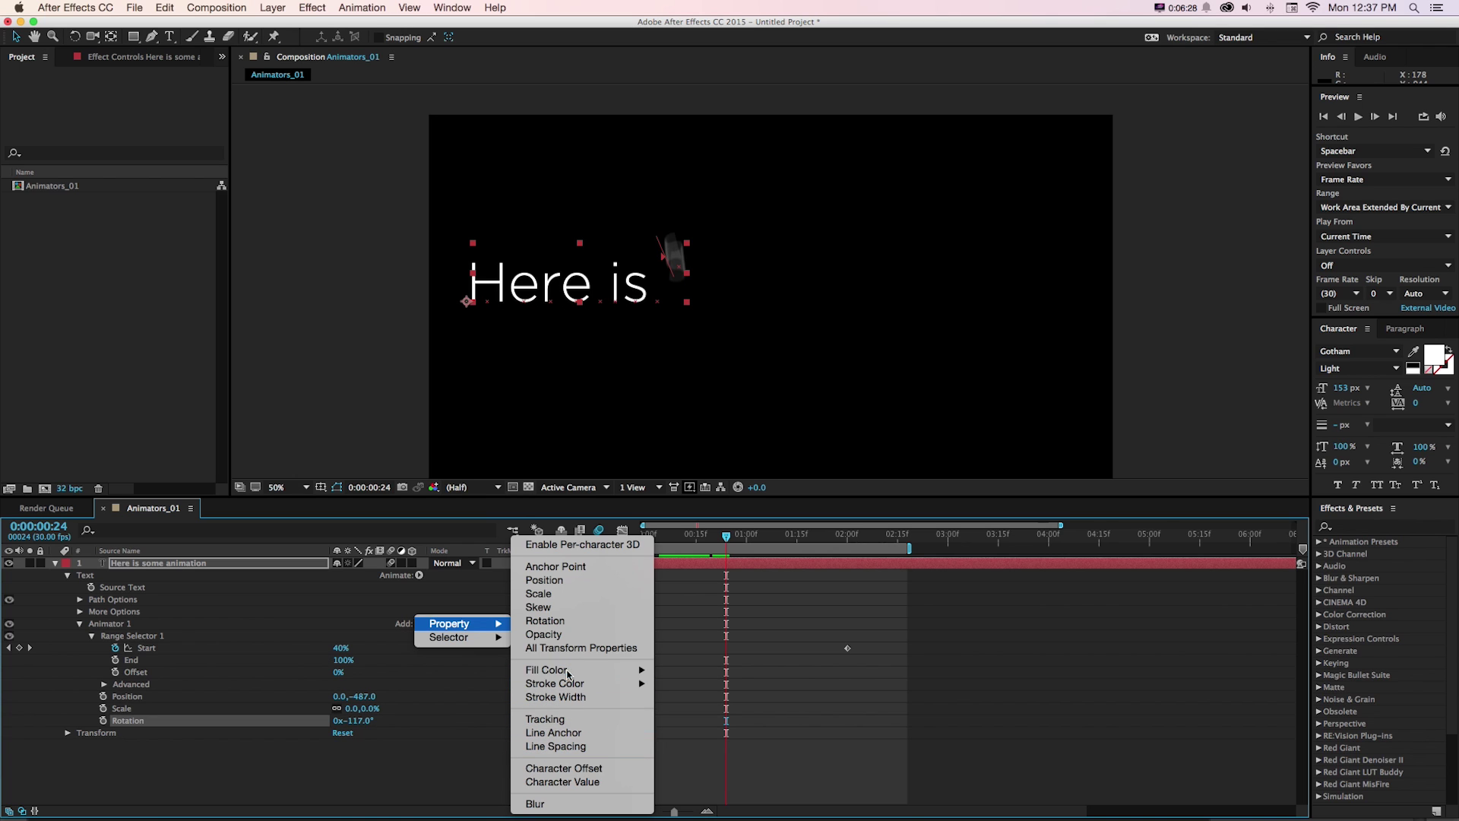
left_click(571, 769)
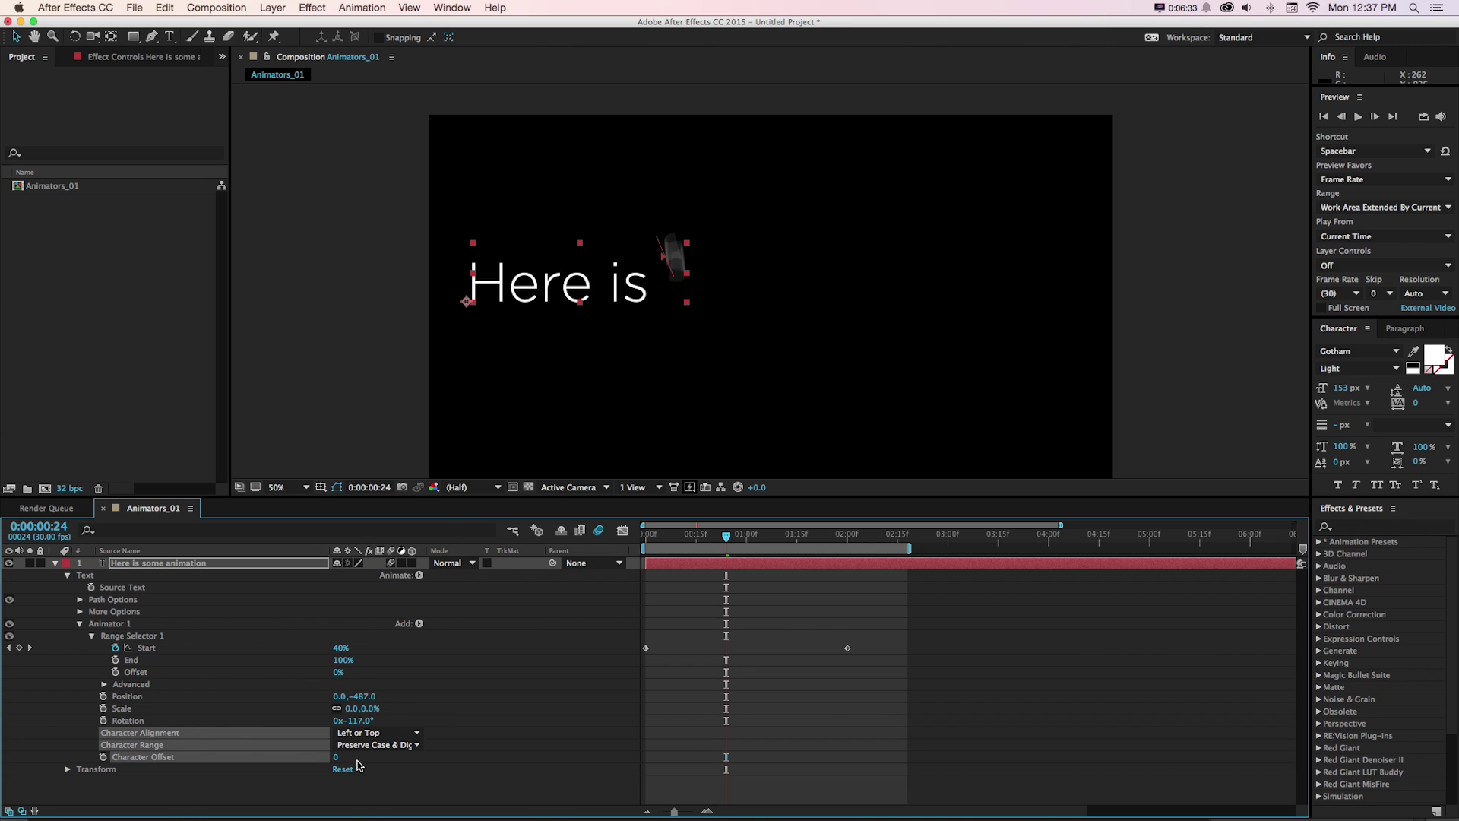
mouse_move(336, 757)
left_mouse_down()
mouse_move(376, 754)
mouse_move(358, 756)
left_mouse_up()
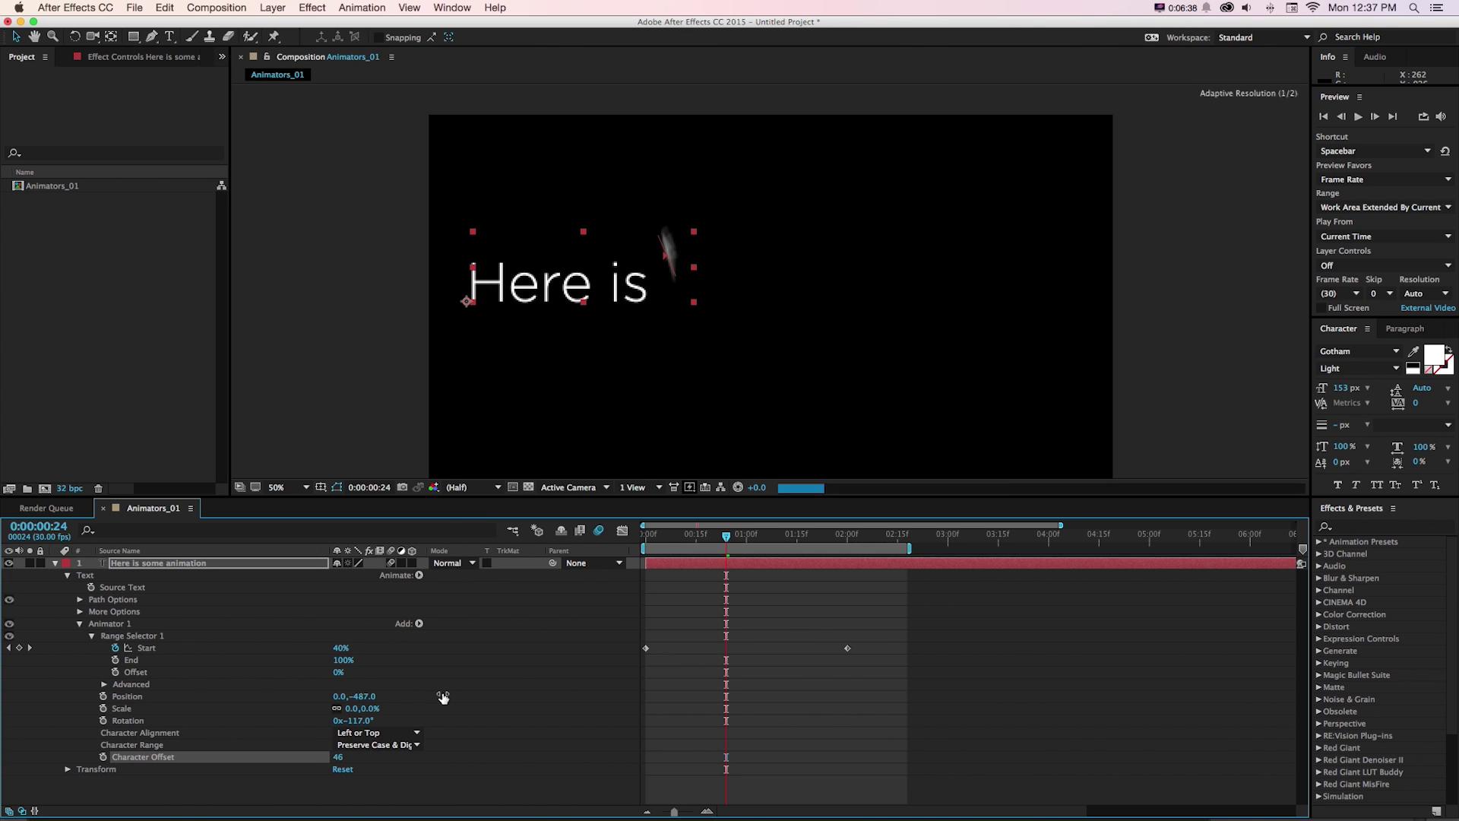
left_click_drag(657, 538, 804, 542)
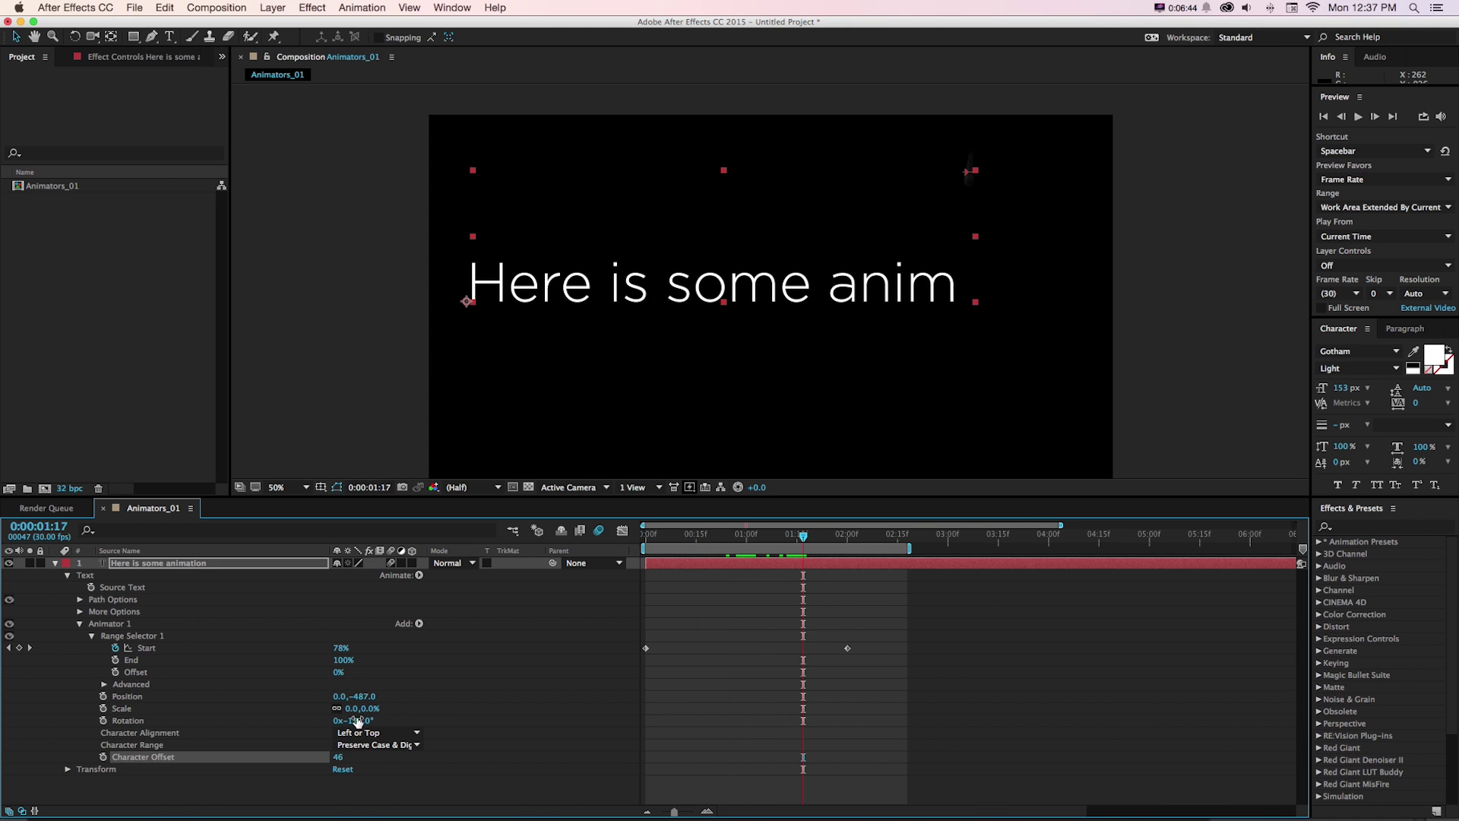
Set Animator 1's Position Y to 0, restoring the property after deleting it
left_click(123, 697)
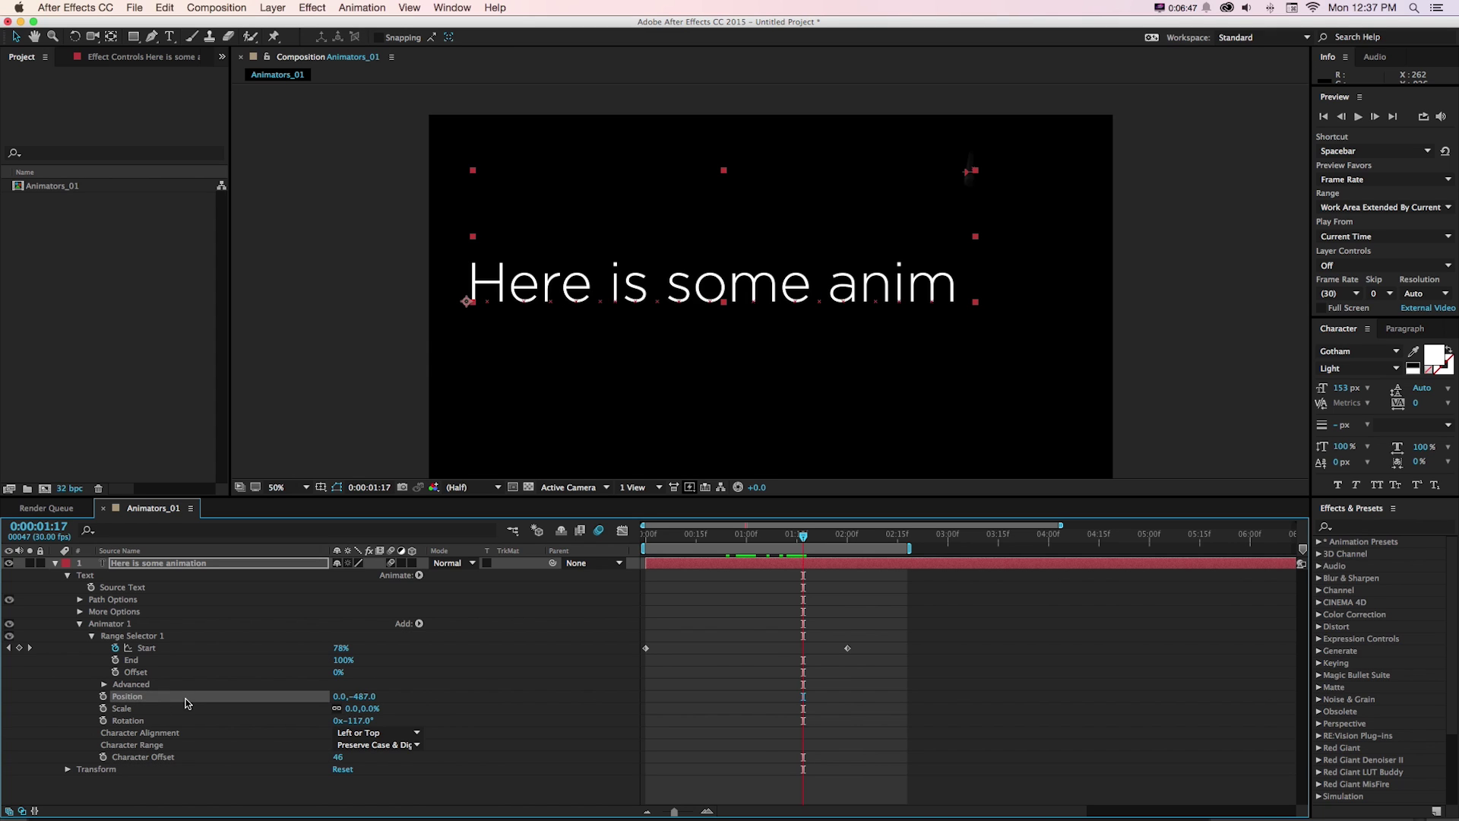
key("Delete")
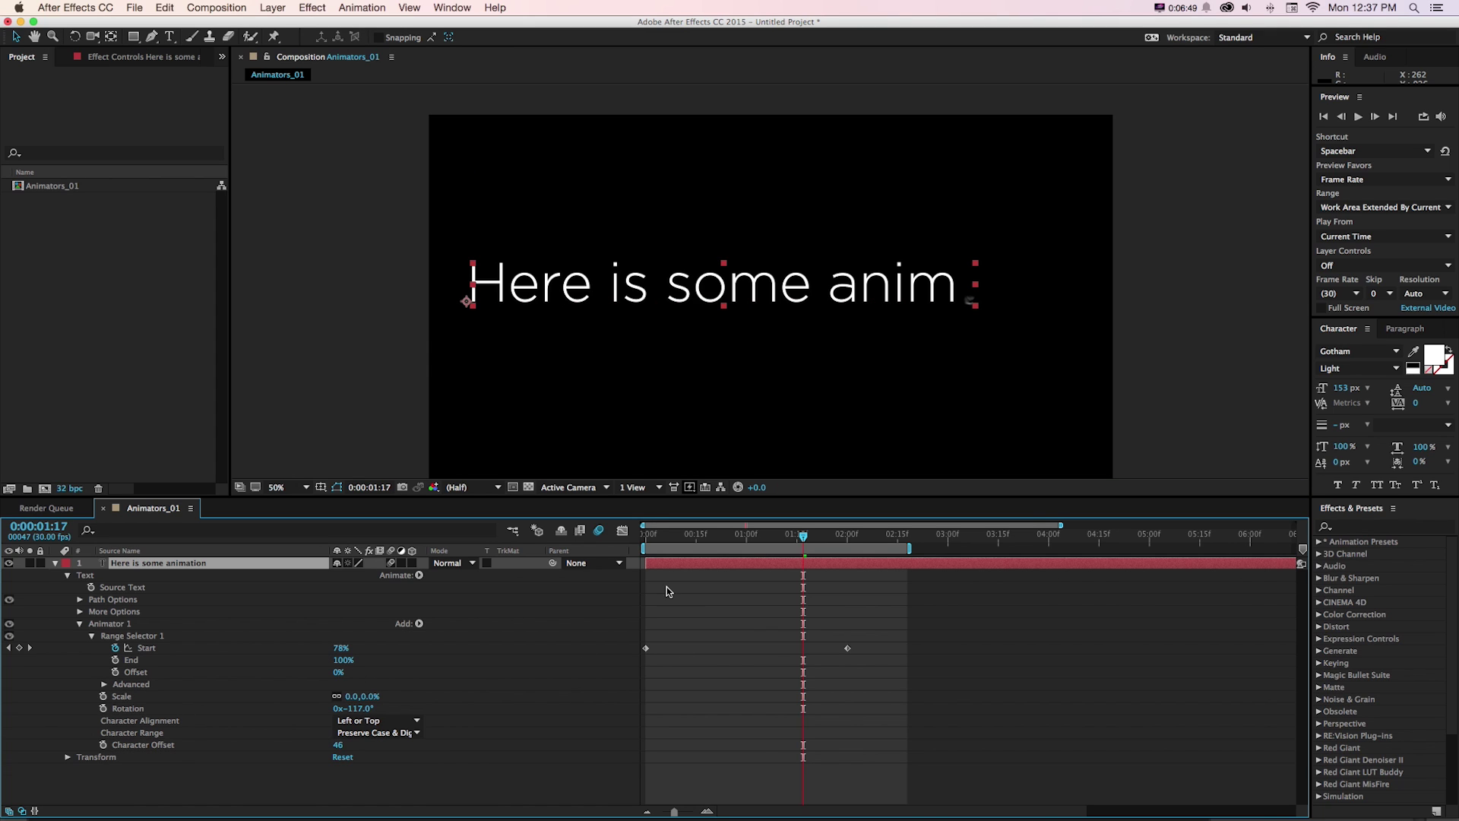
key("ctrl+z")
left_click(365, 696)
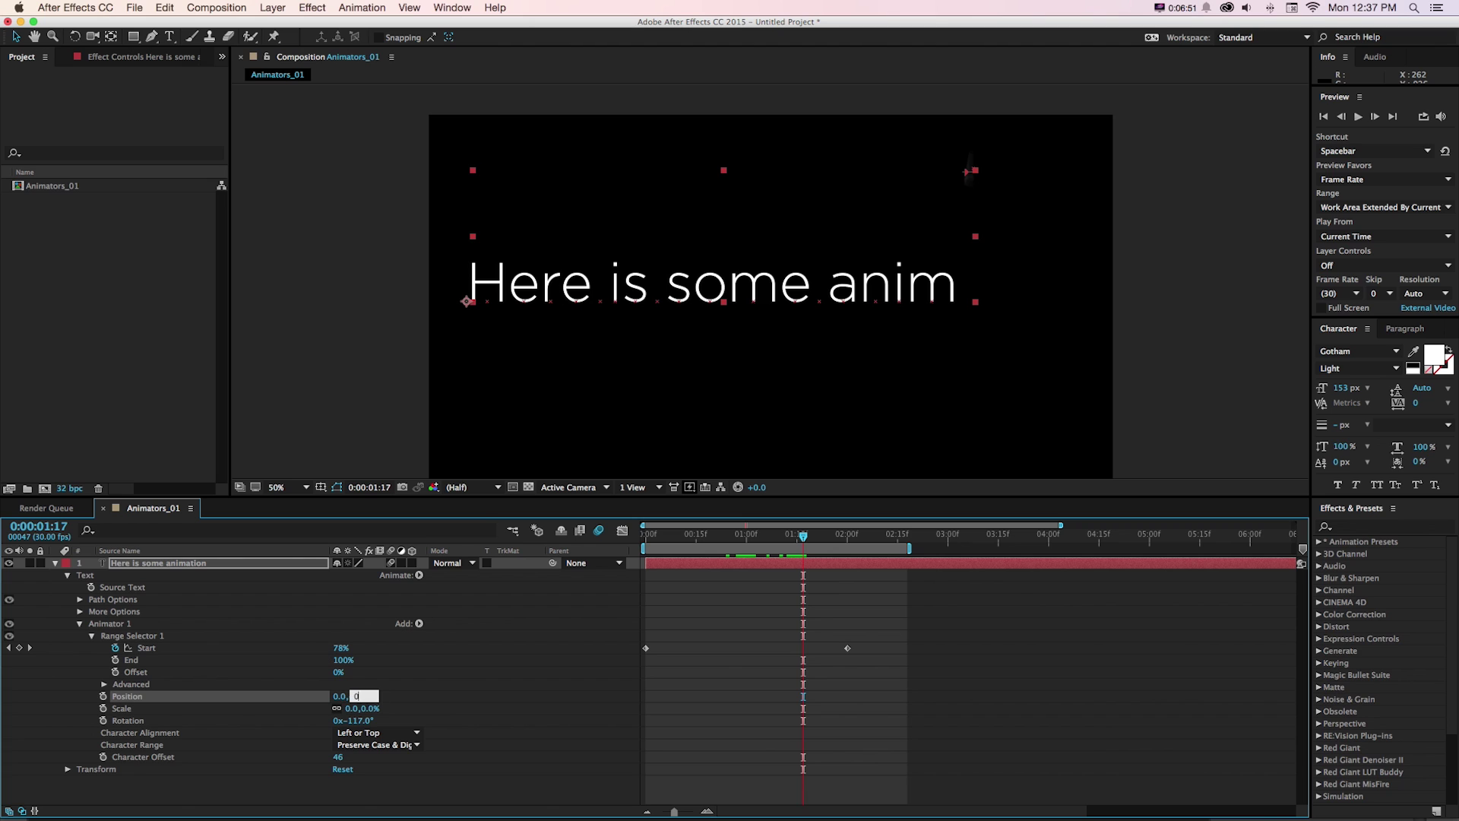
type("0")
key("Return")
Preview the reveal, set Position Y to -52, and expand Range Selector 1's Advanced settings
left_click_drag(660, 541, 894, 544)
key("space")
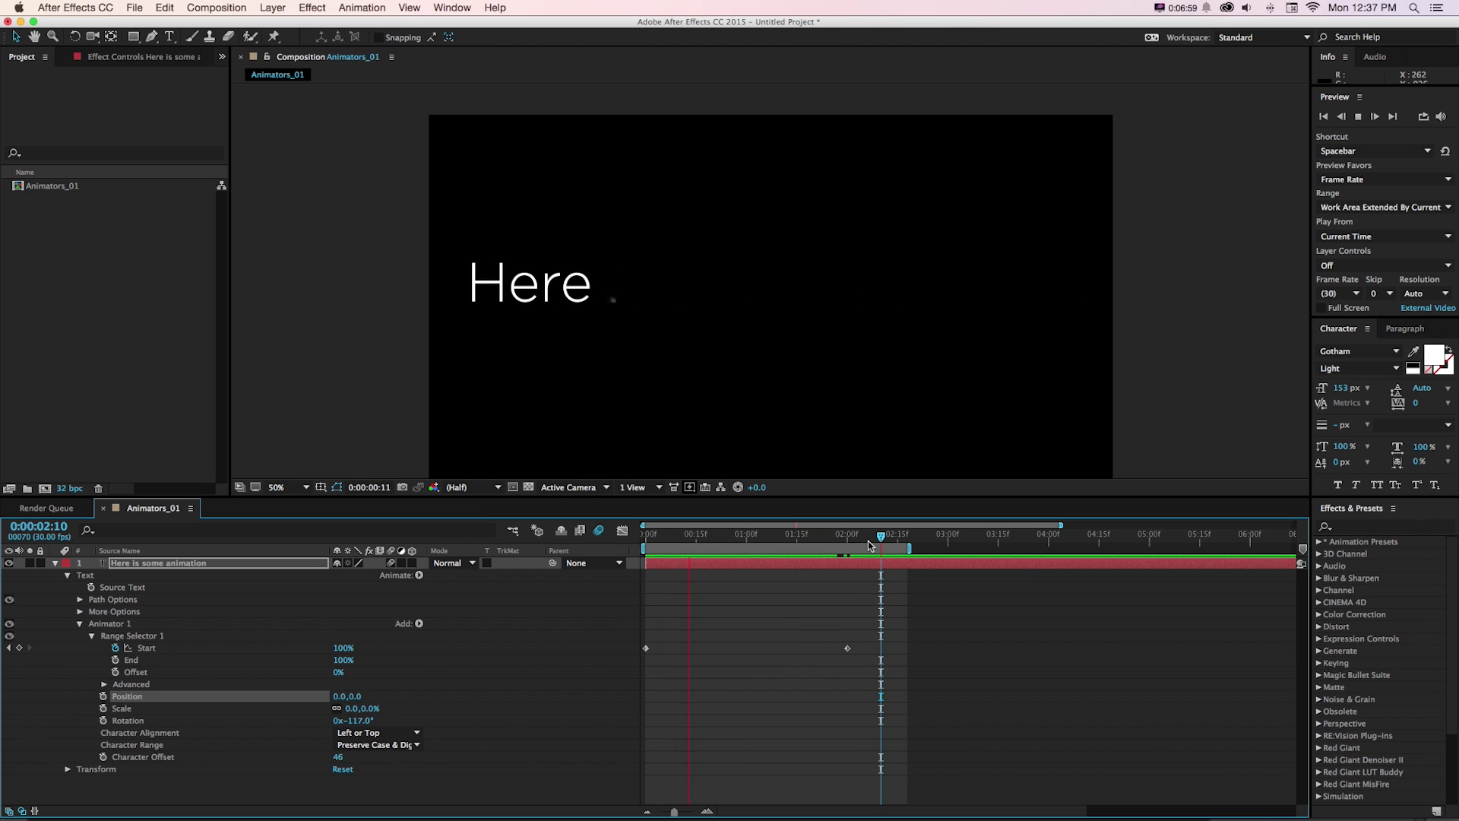
left_click_drag(710, 535, 796, 537)
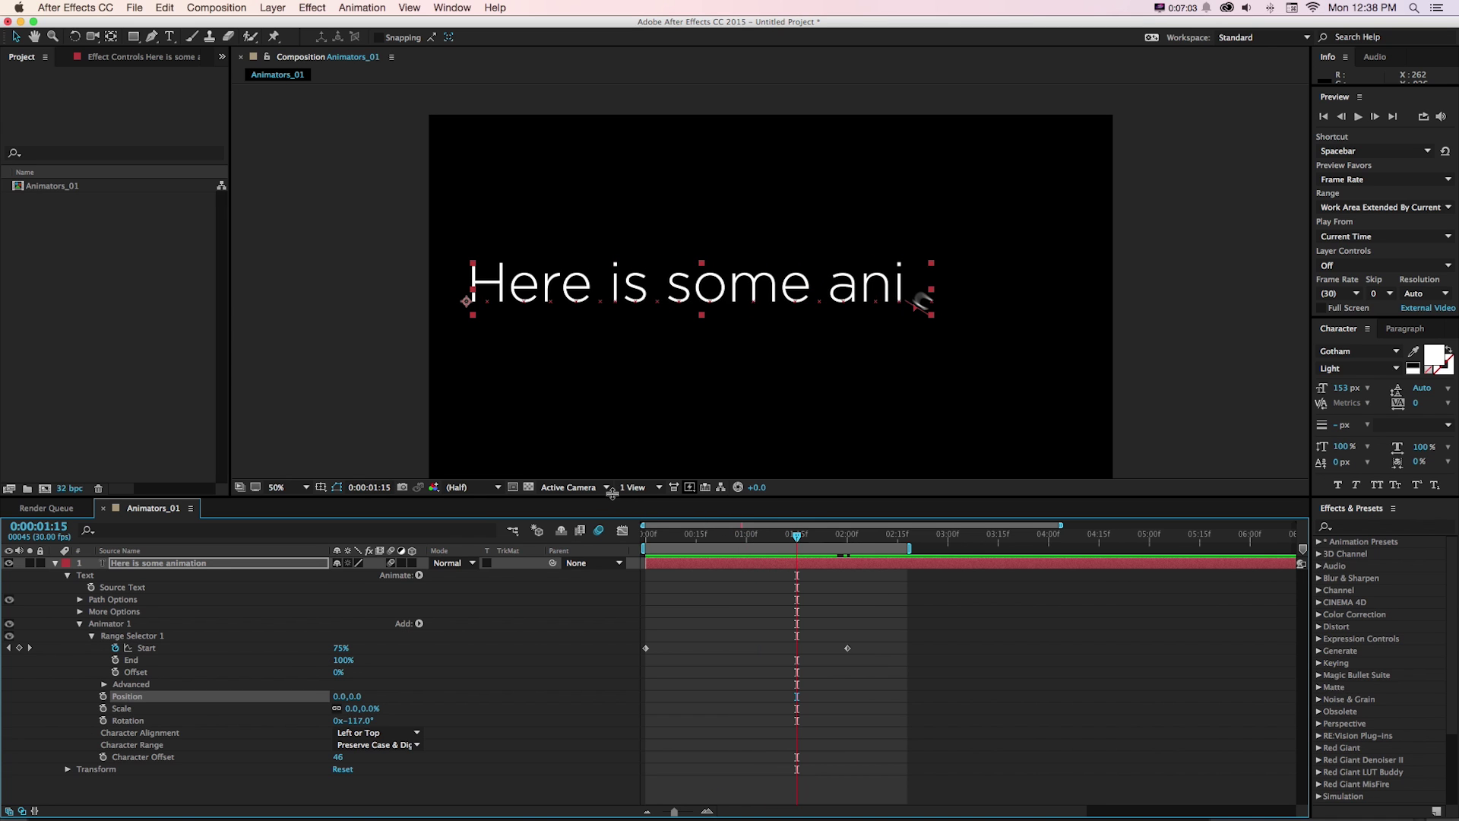
left_click_drag(611, 492, 611, 440)
left_click_drag(356, 640, 313, 646)
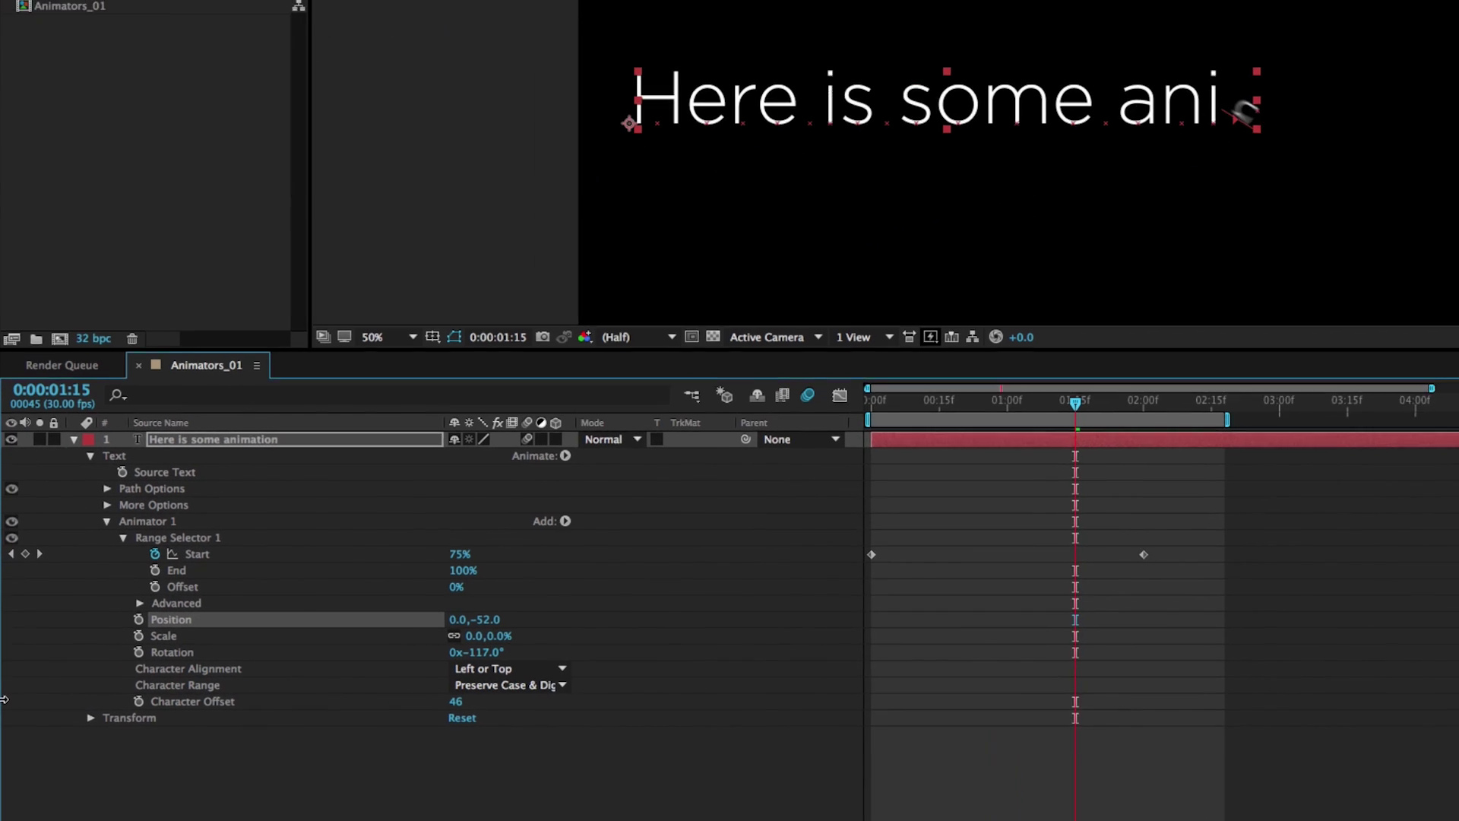
left_click(105, 629)
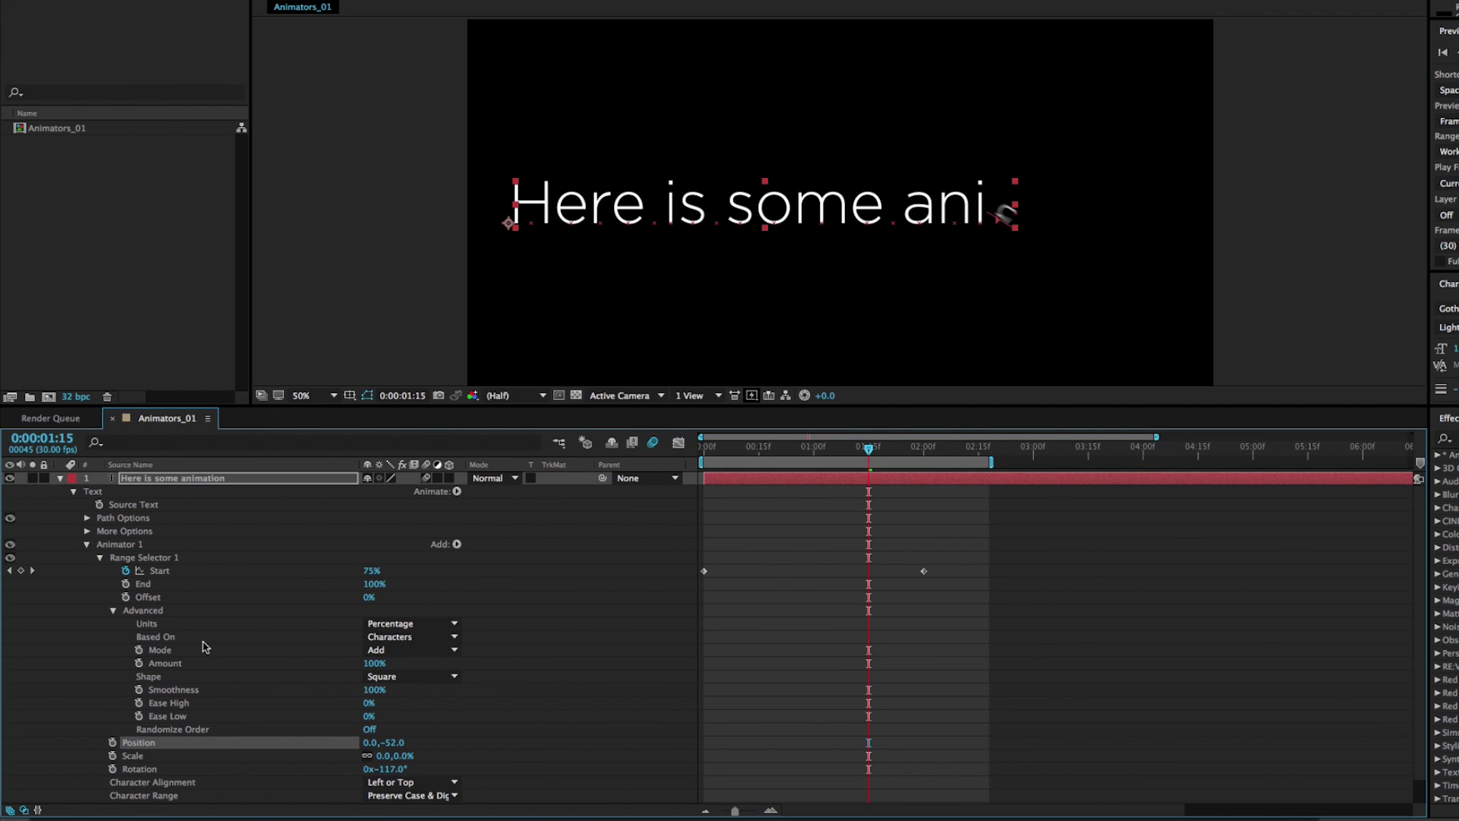
Raise Position Y to -272, base the range selector on Words, and preview
mouse_move(751, 452)
left_mouse_down()
mouse_move(905, 455)
mouse_move(725, 462)
left_mouse_up()
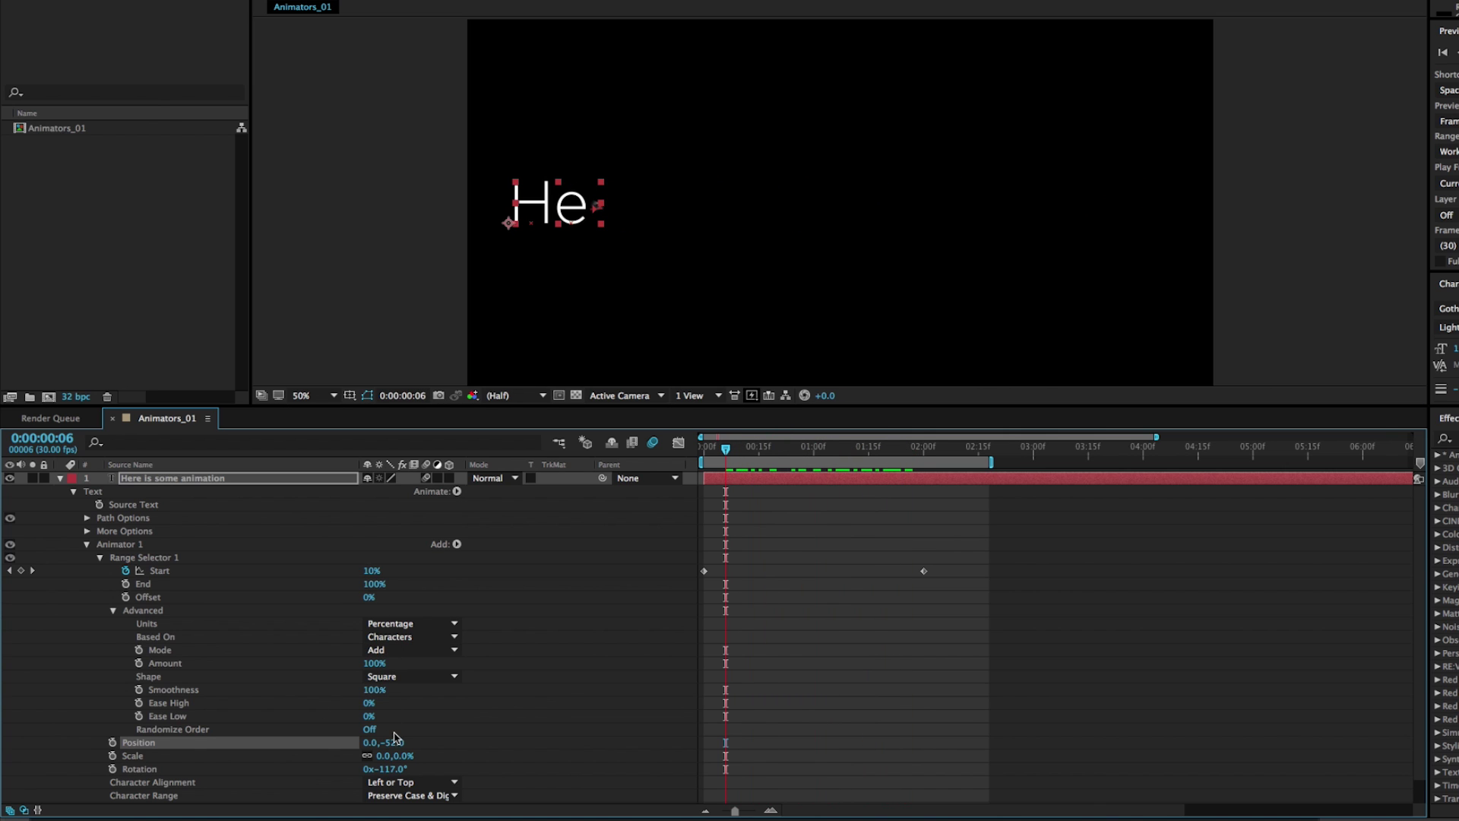
left_click_drag(395, 737, 507, 694)
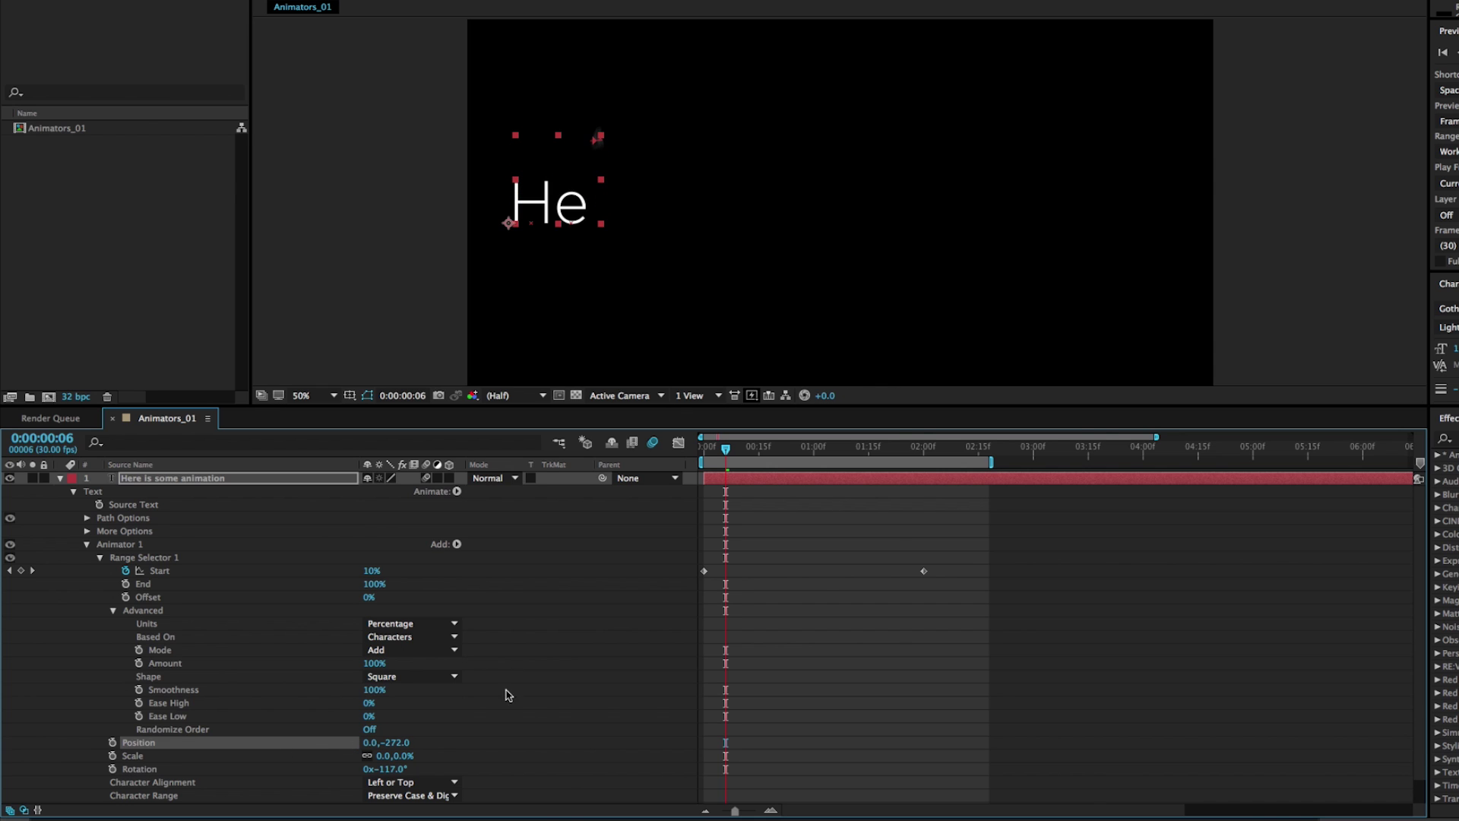
left_click(400, 636)
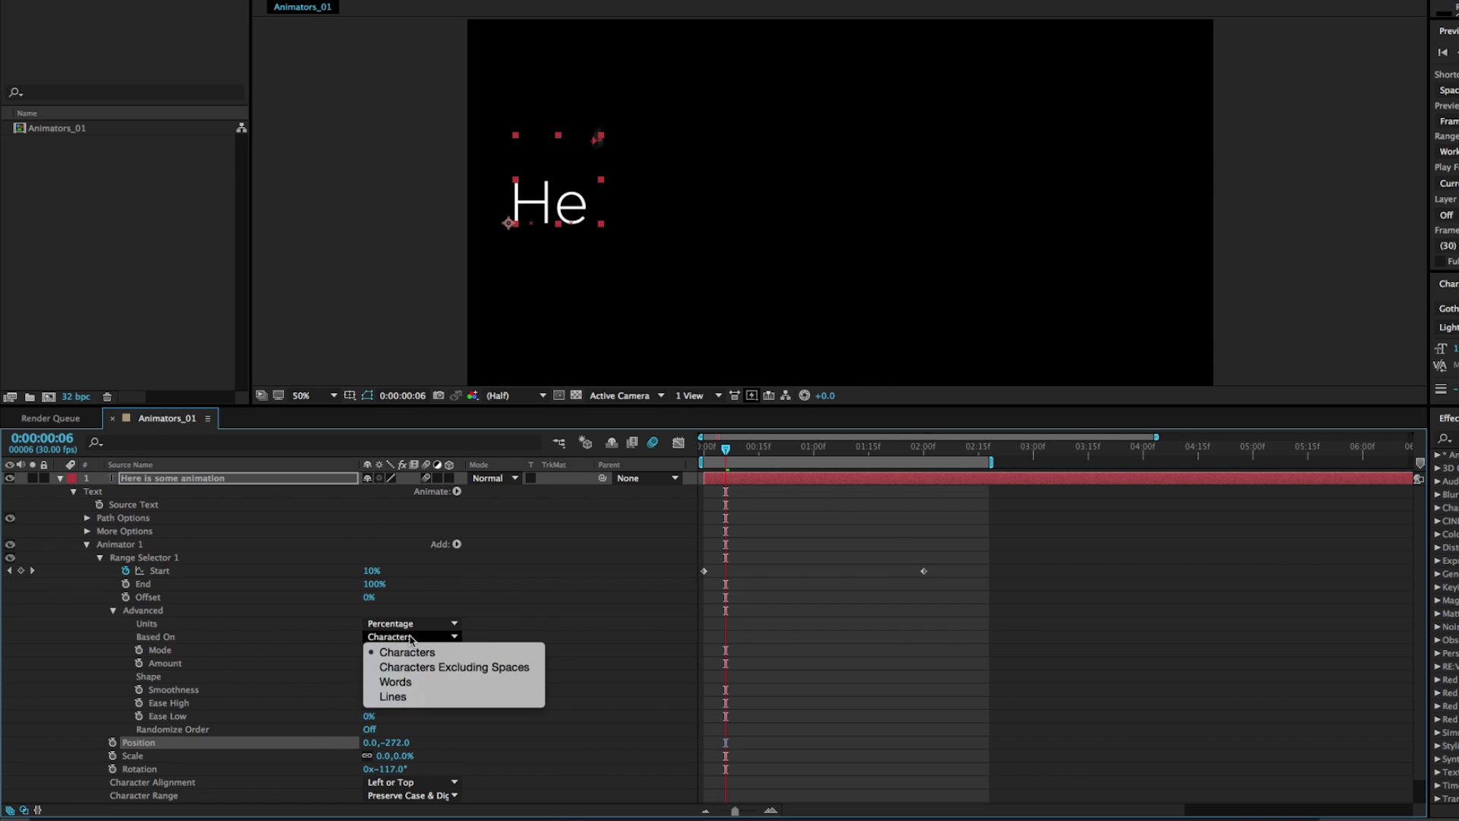
left_click(410, 683)
key("space")
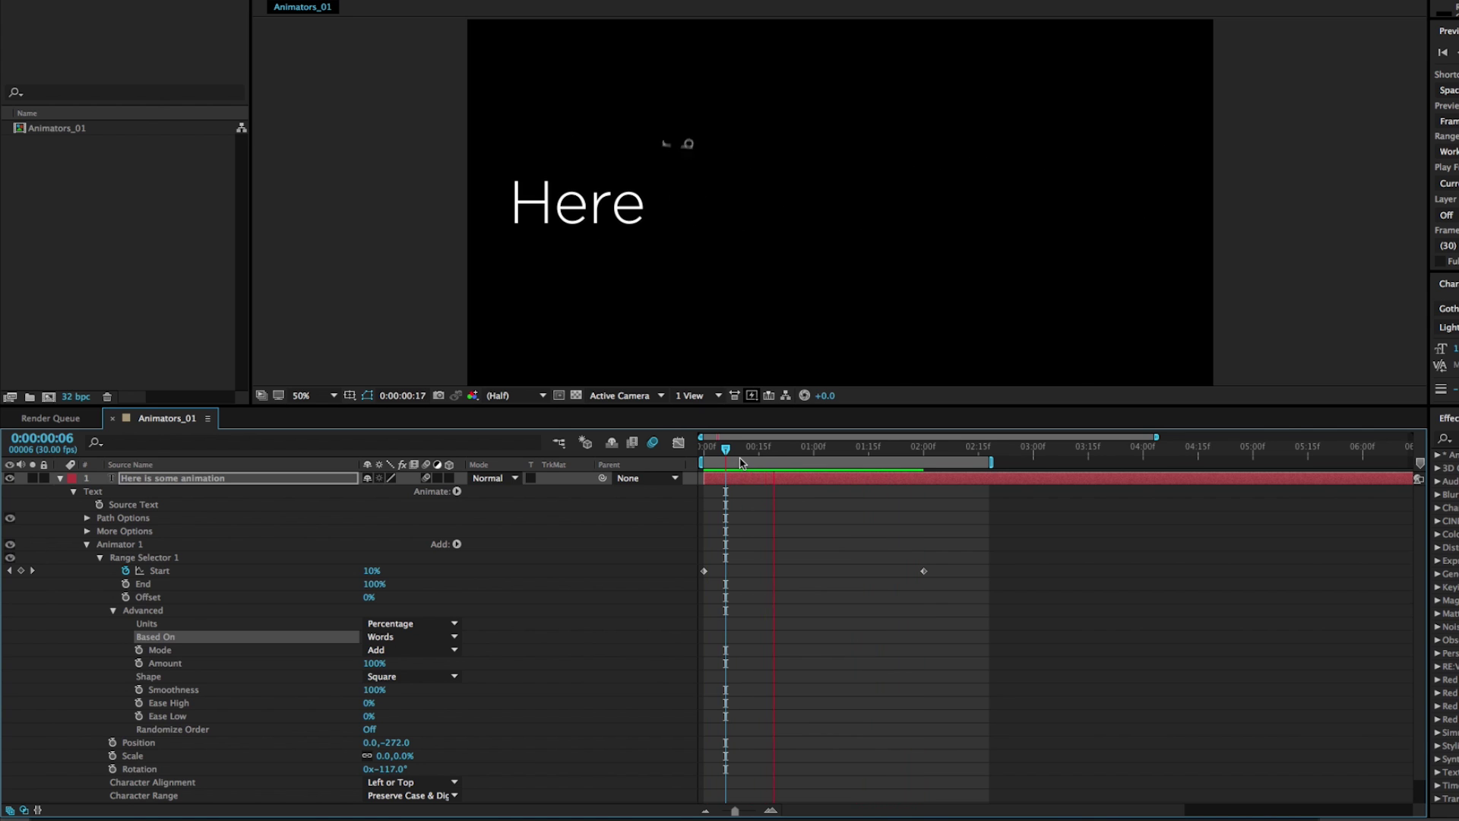
left_click_drag(739, 459, 772, 452)
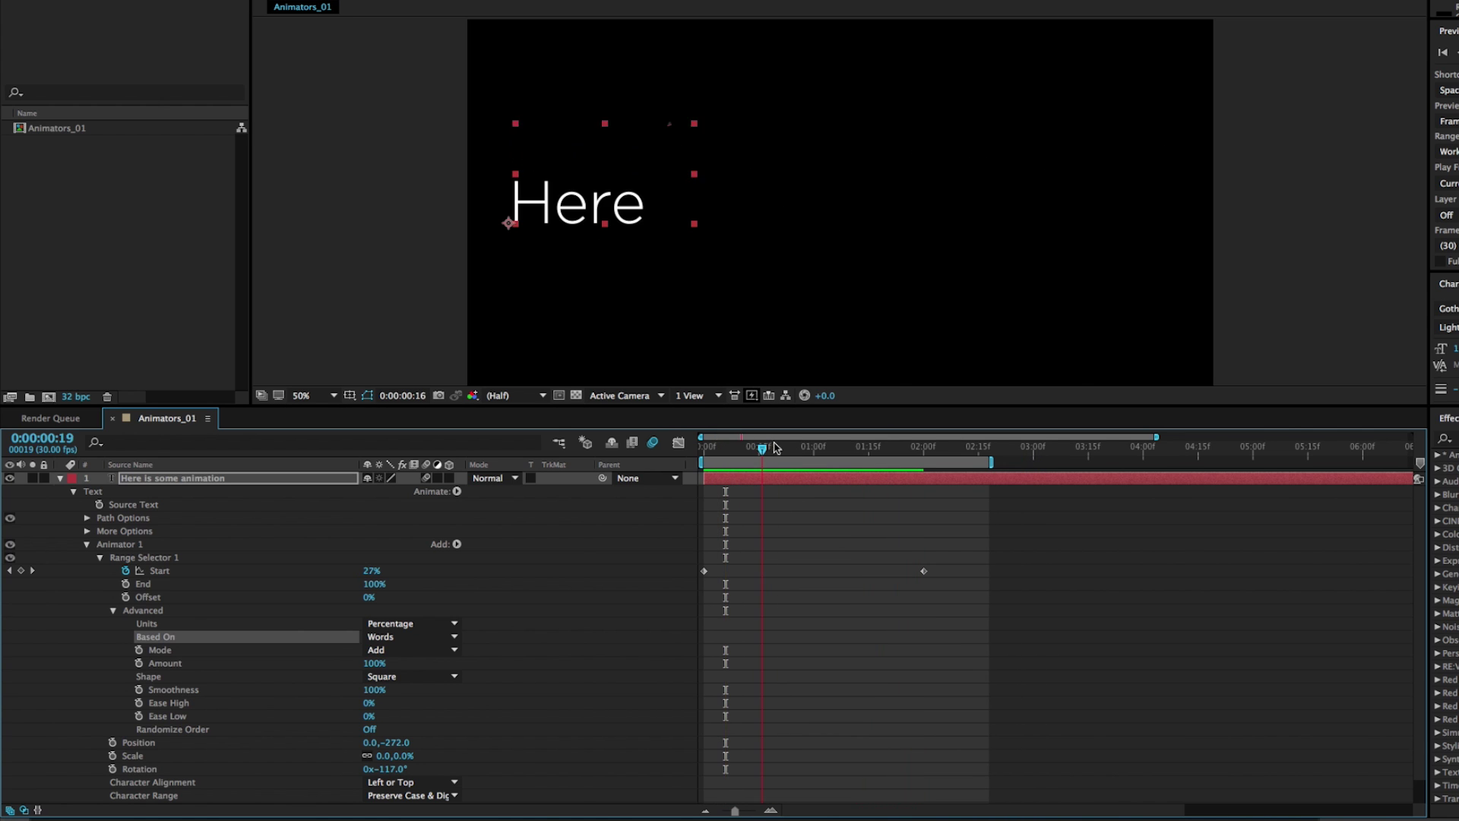
left_click(772, 449)
left_click(387, 637)
left_click(393, 696)
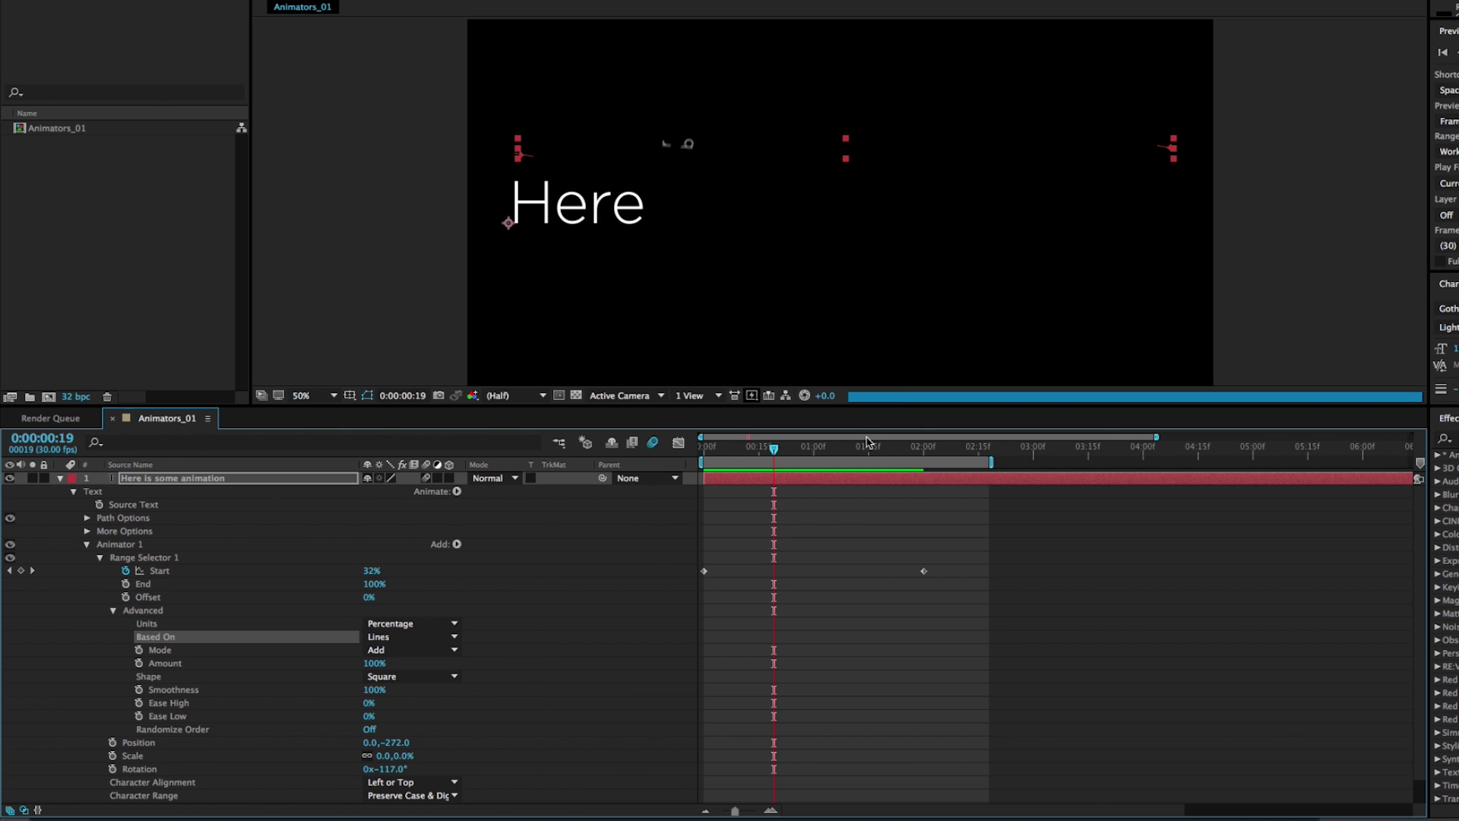
mouse_move(749, 450)
left_mouse_down()
mouse_move(853, 453)
mouse_move(773, 451)
left_mouse_up()
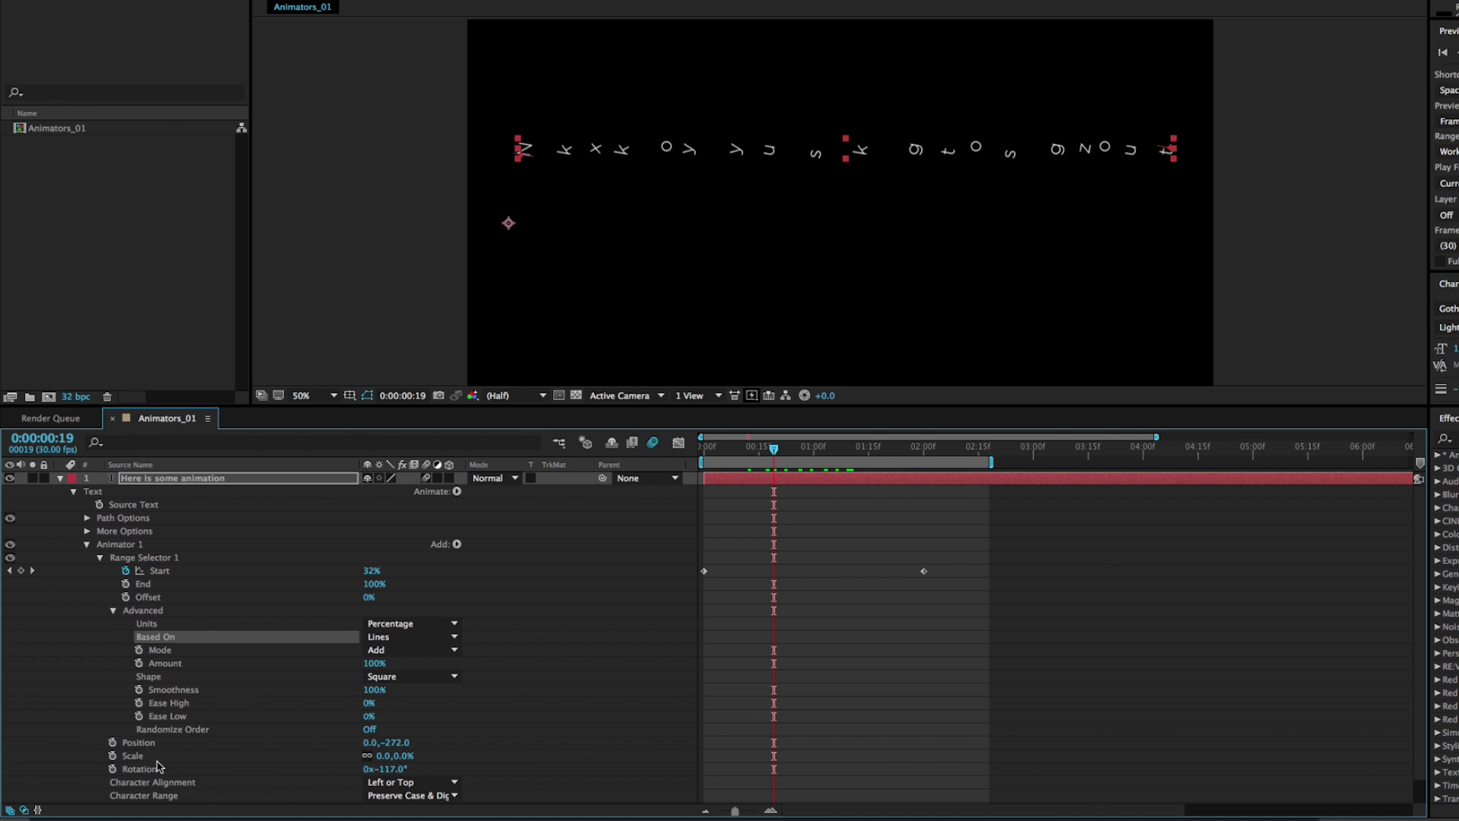
scroll(155, 790, "down", 2)
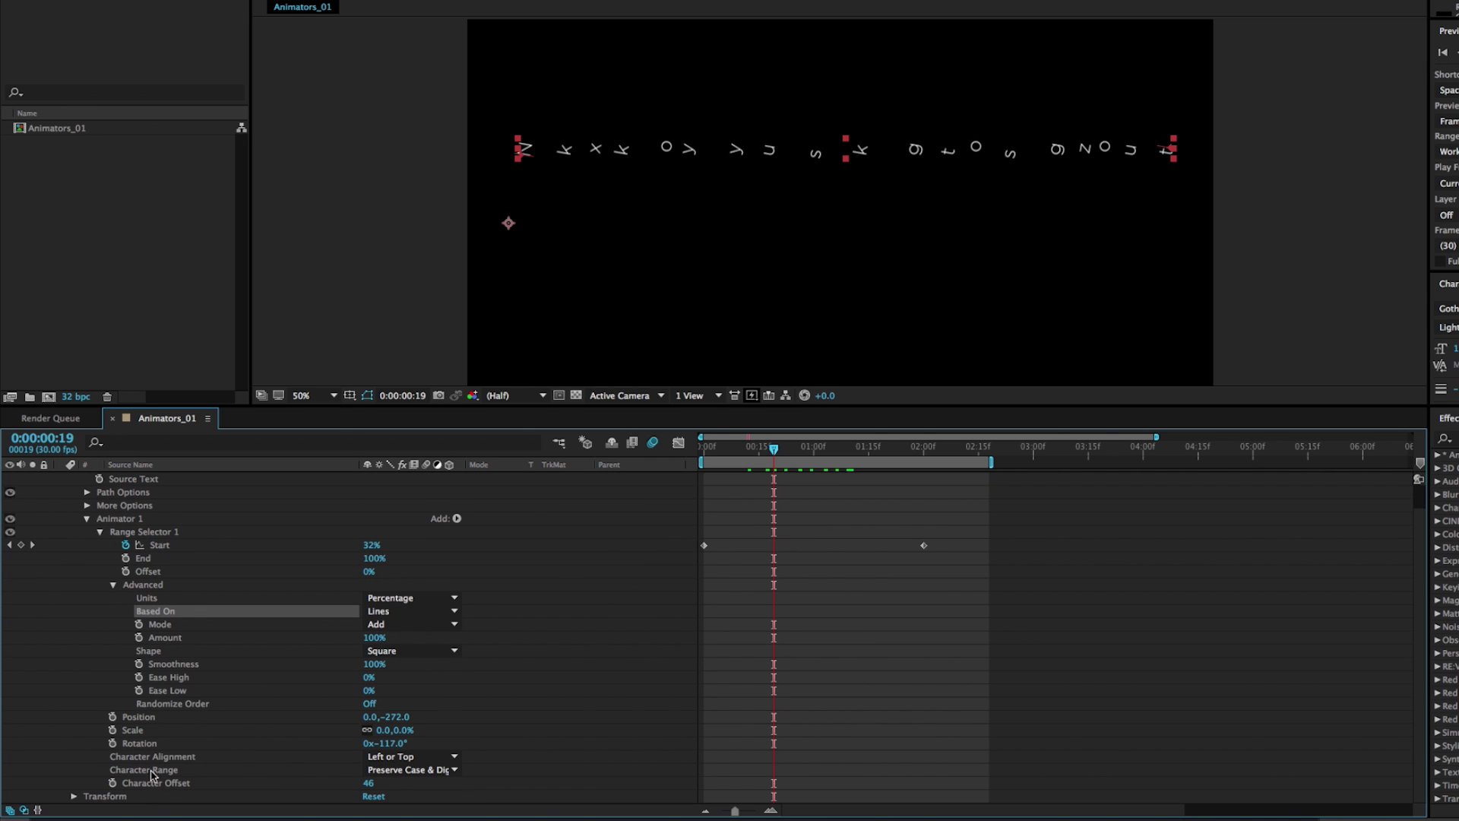
scroll(152, 775, "up", 1)
left_click_drag(736, 448, 740, 451)
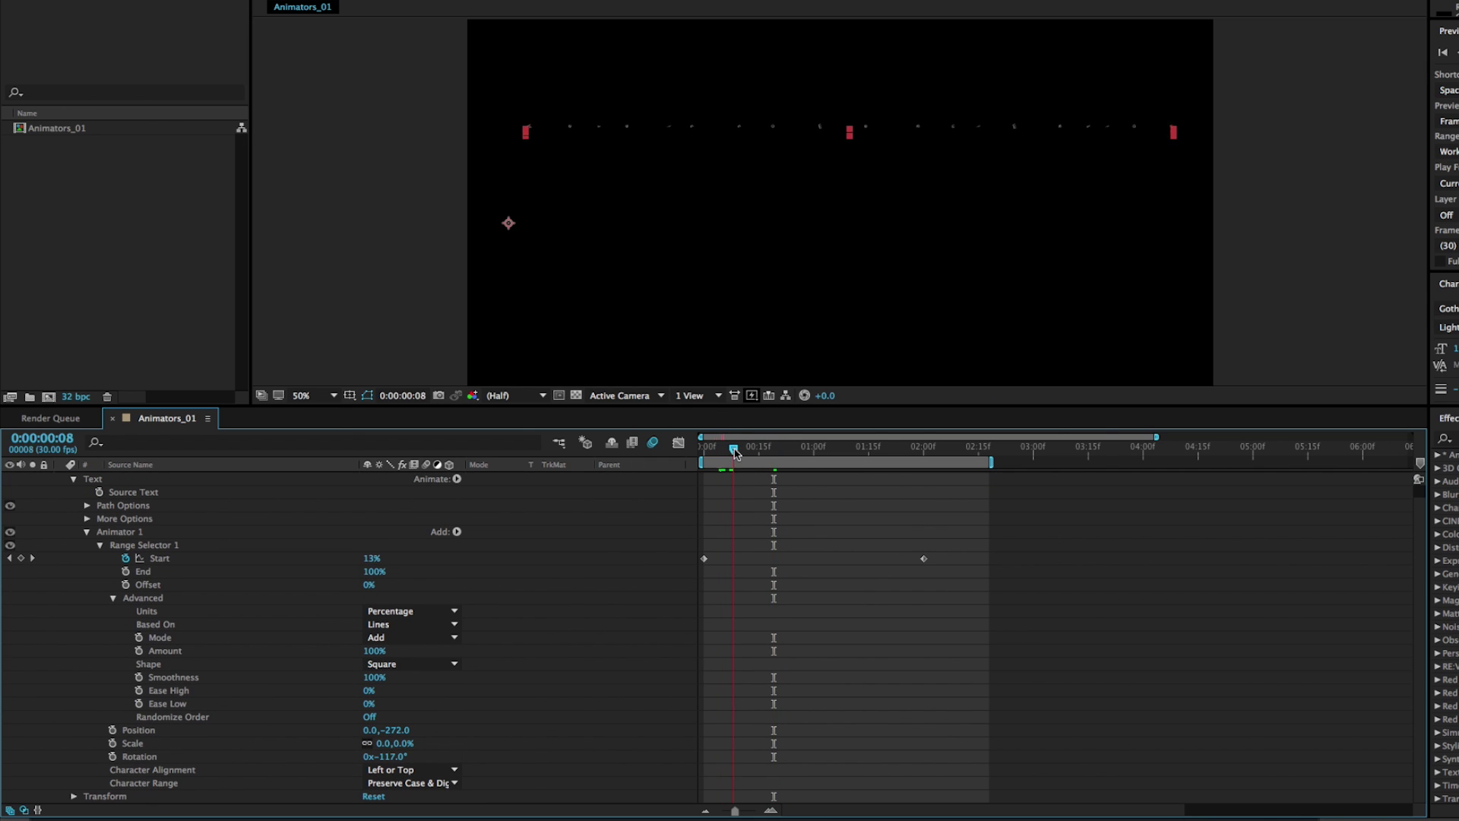
left_click(399, 624)
left_click(395, 669)
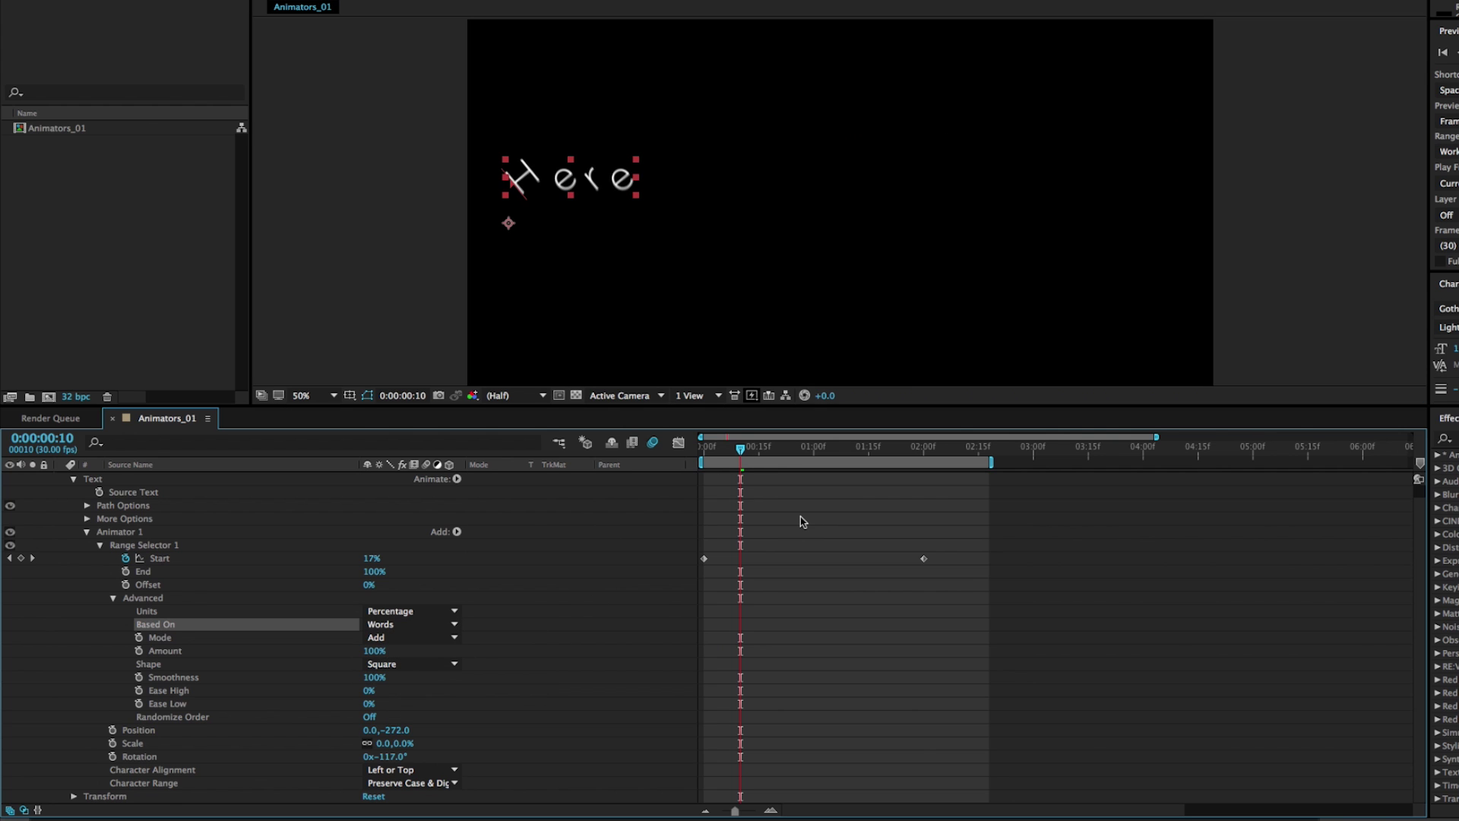
key("space")
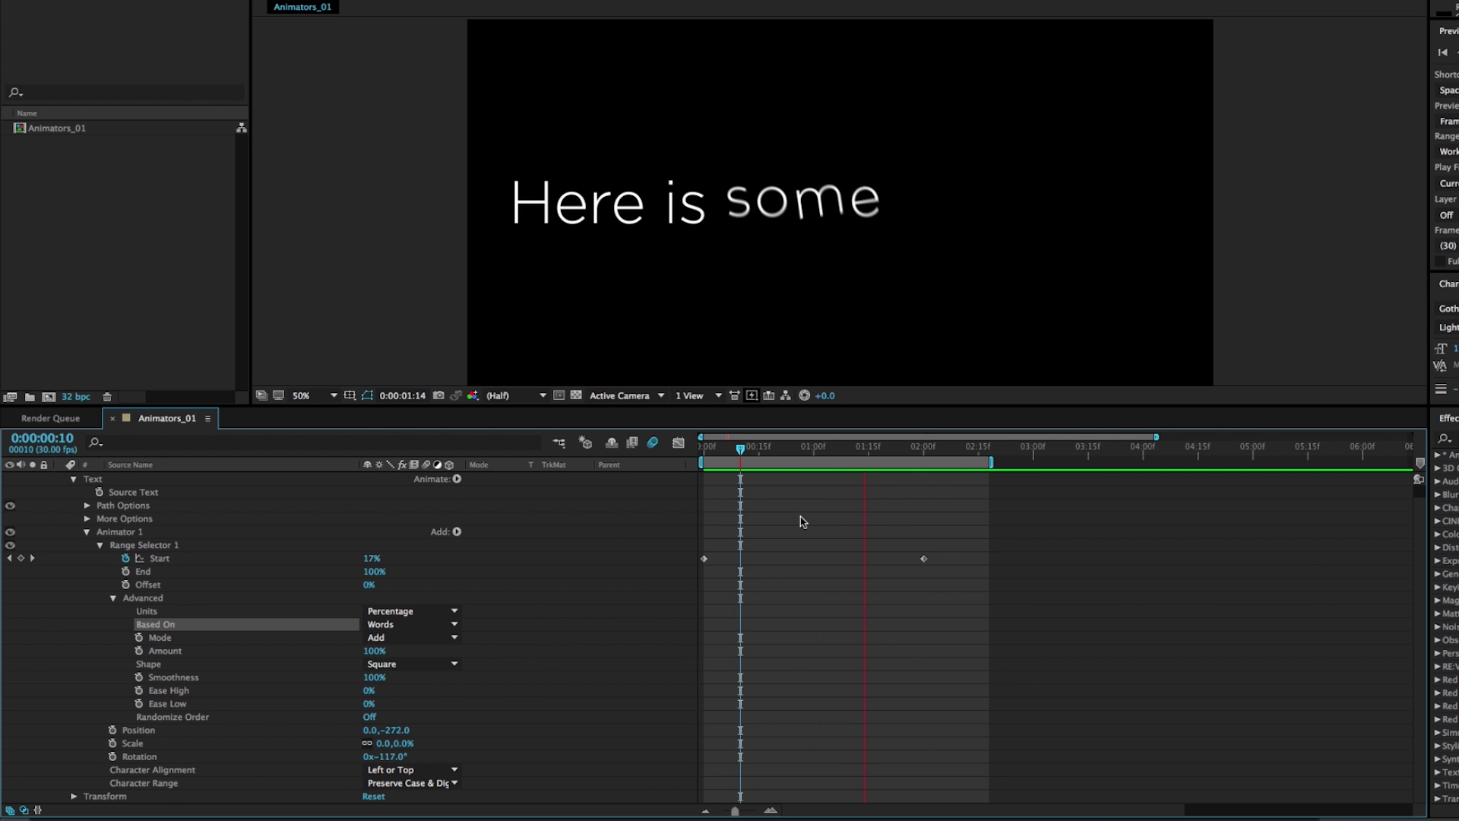
left_click(743, 450)
left_click_drag(743, 450, 774, 450)
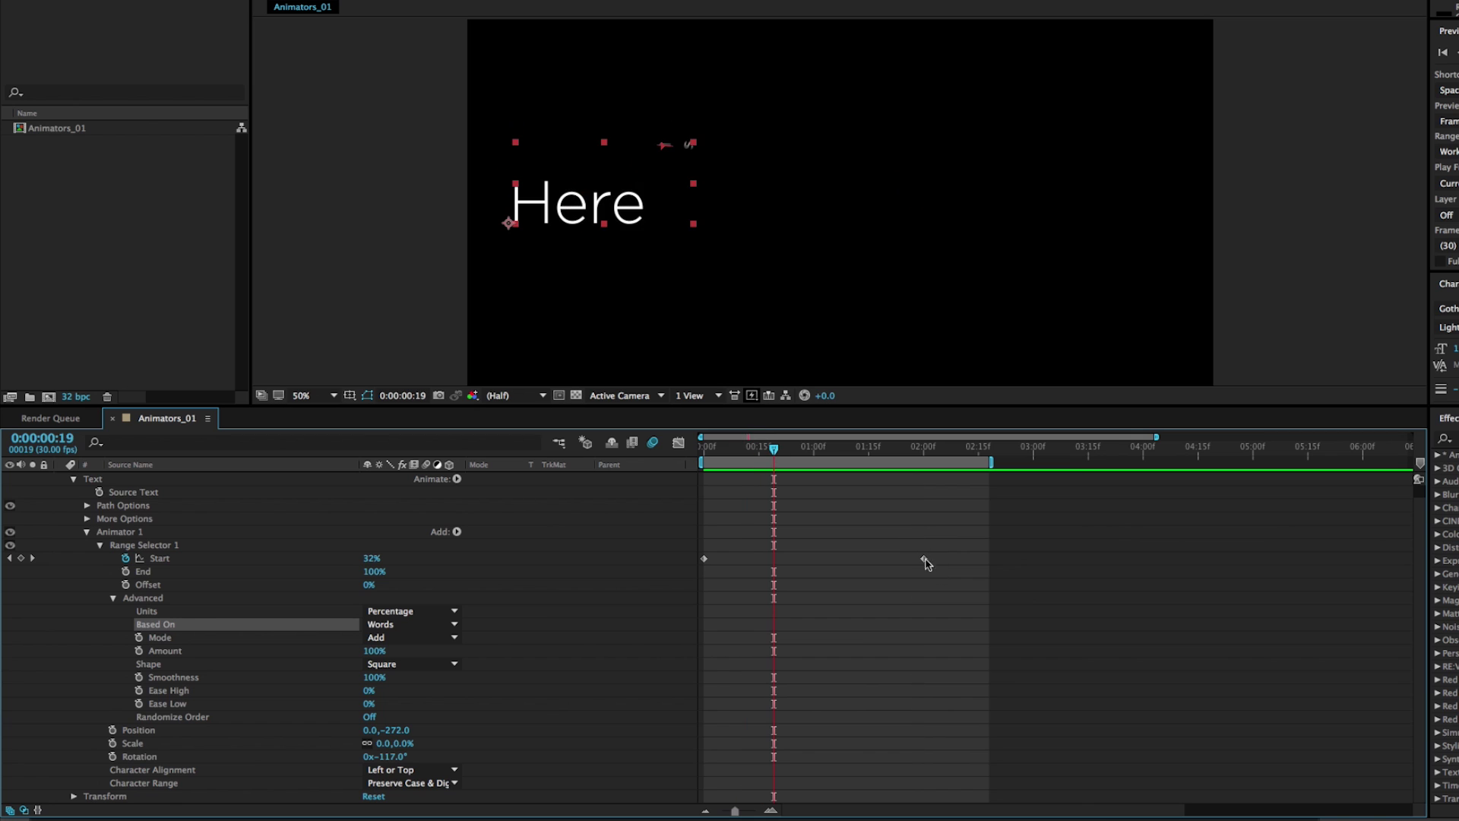
Move the second Start keyframe to 1:00 and raise Position Y to -383
left_click(813, 449)
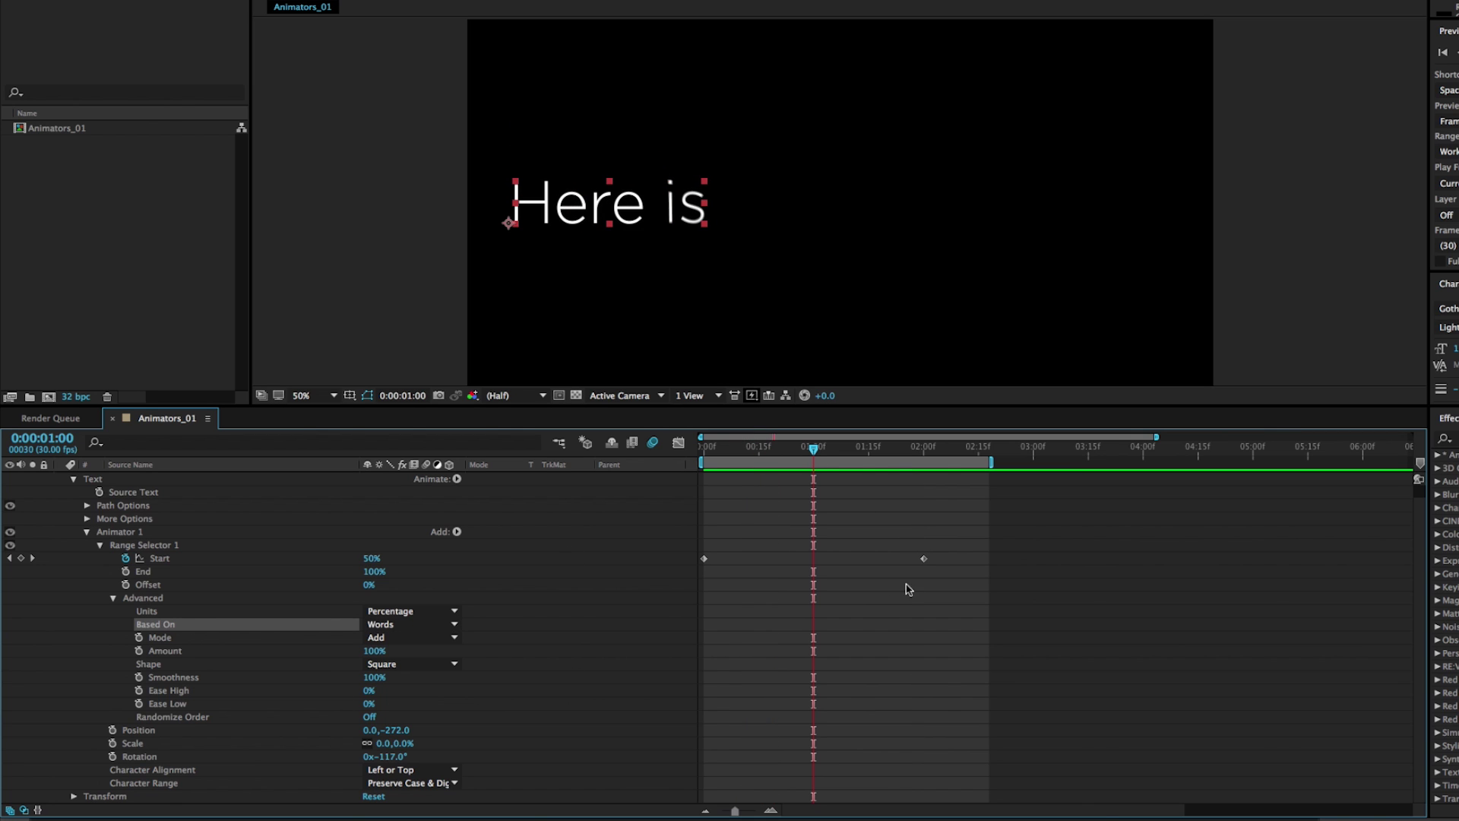
left_click_drag(924, 559, 813, 560)
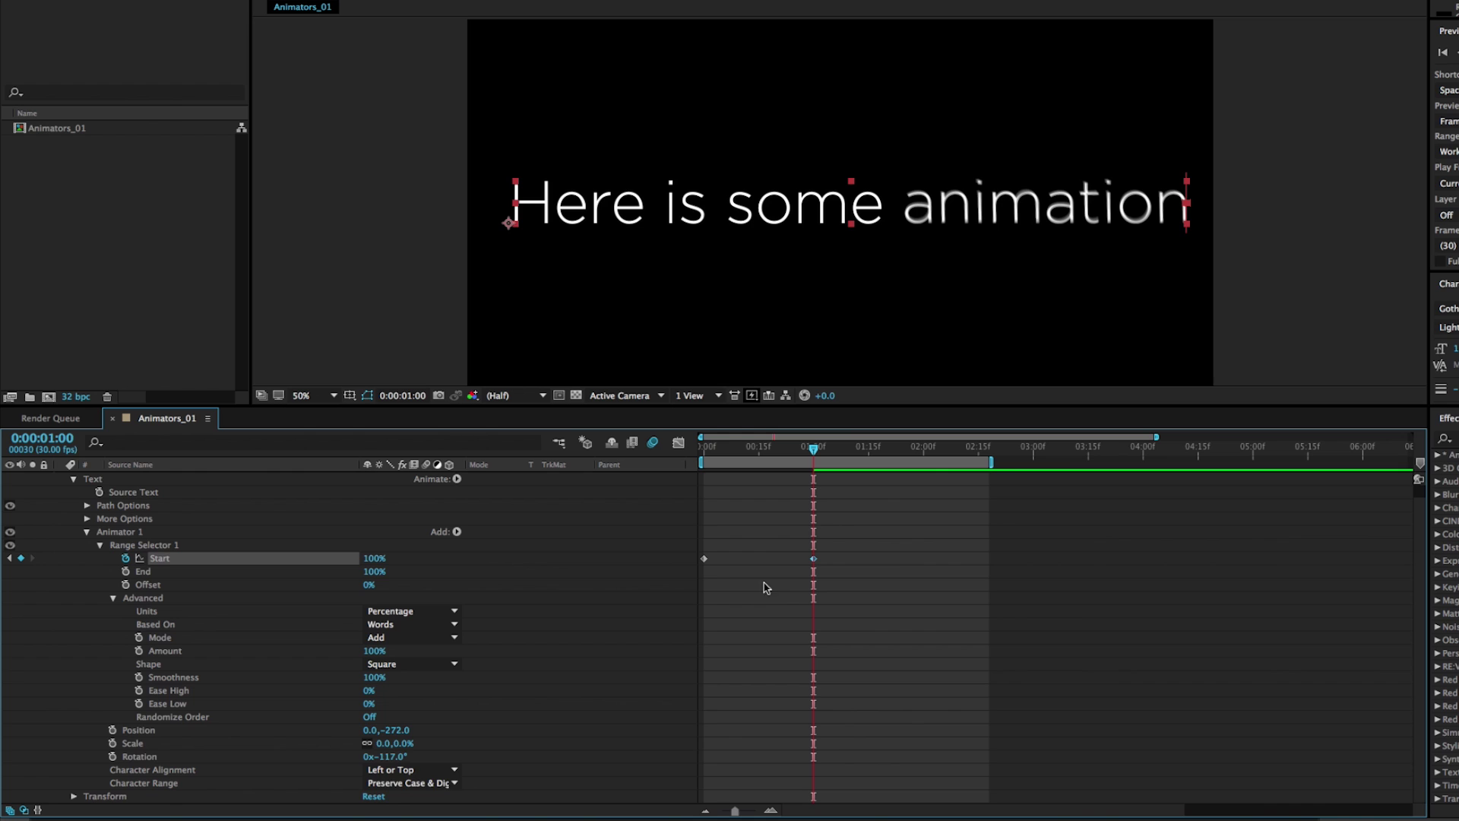
left_click_drag(397, 731, 357, 734)
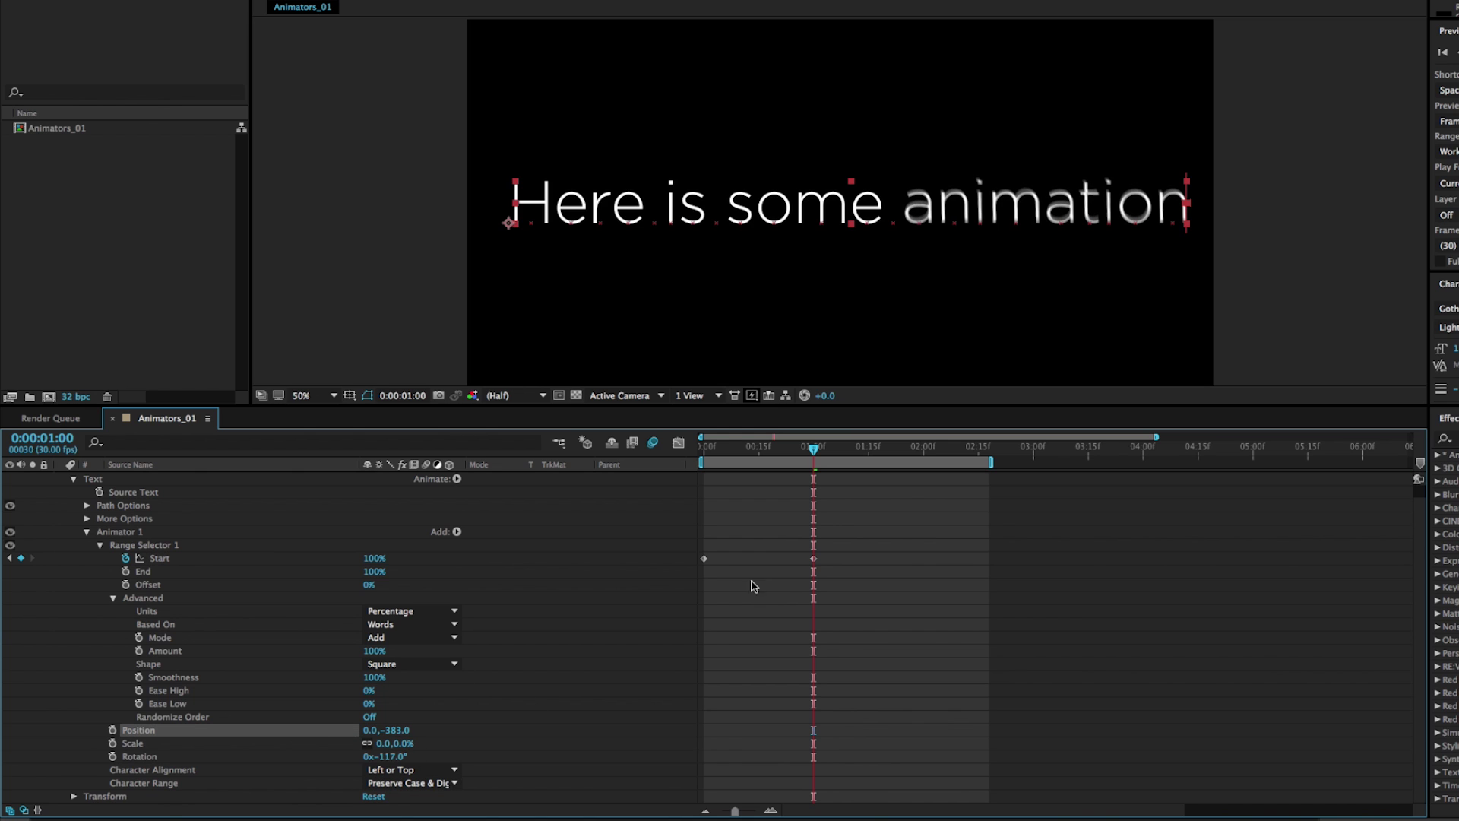
left_click(752, 590)
Preview the retimed animation from the first frame and select the one-second Start keyframe
left_click(700, 449)
left_click_drag(700, 449, 767, 456)
key("space")
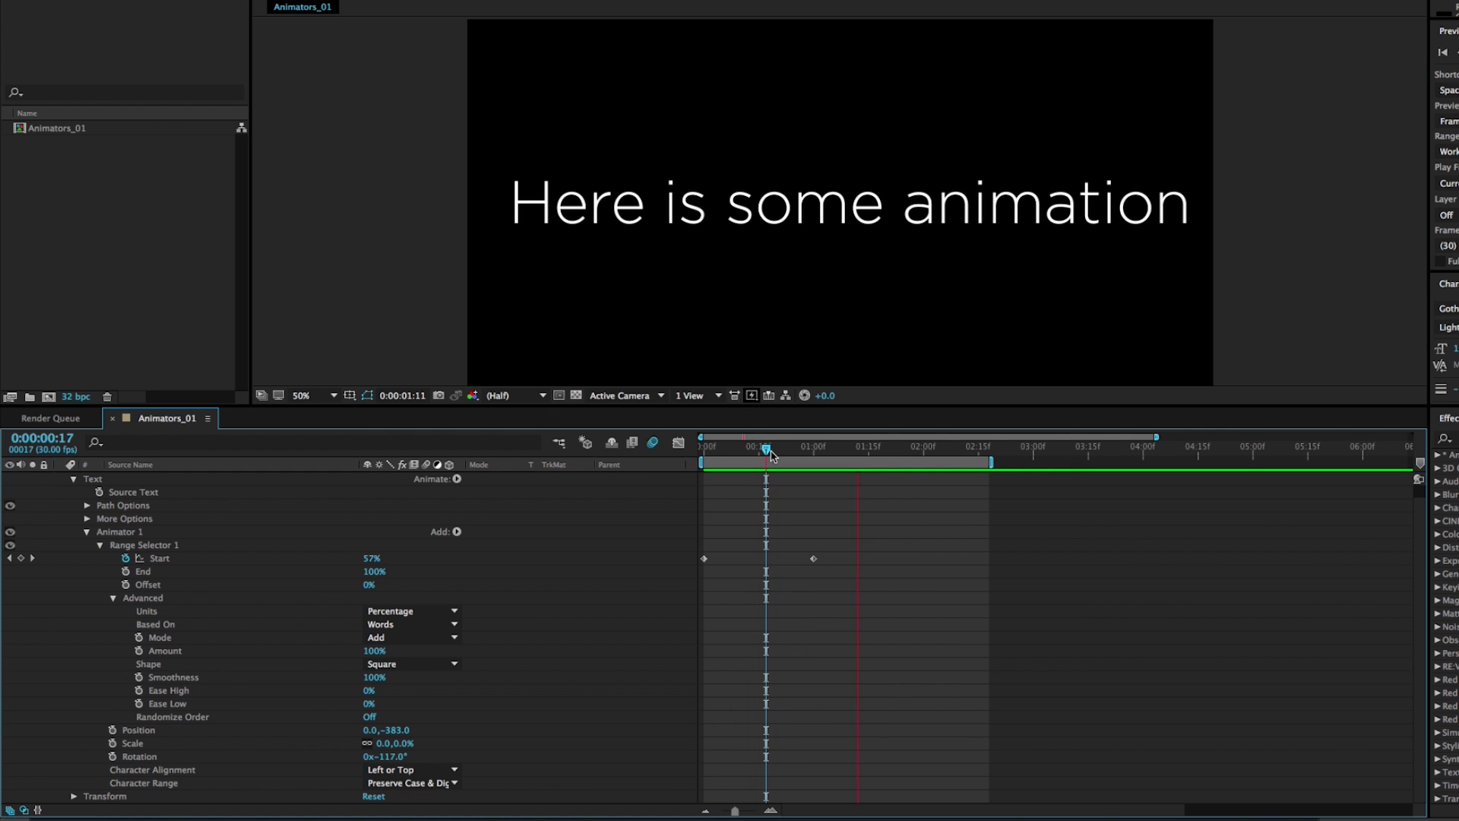
key("space")
left_click_drag(871, 514, 722, 608)
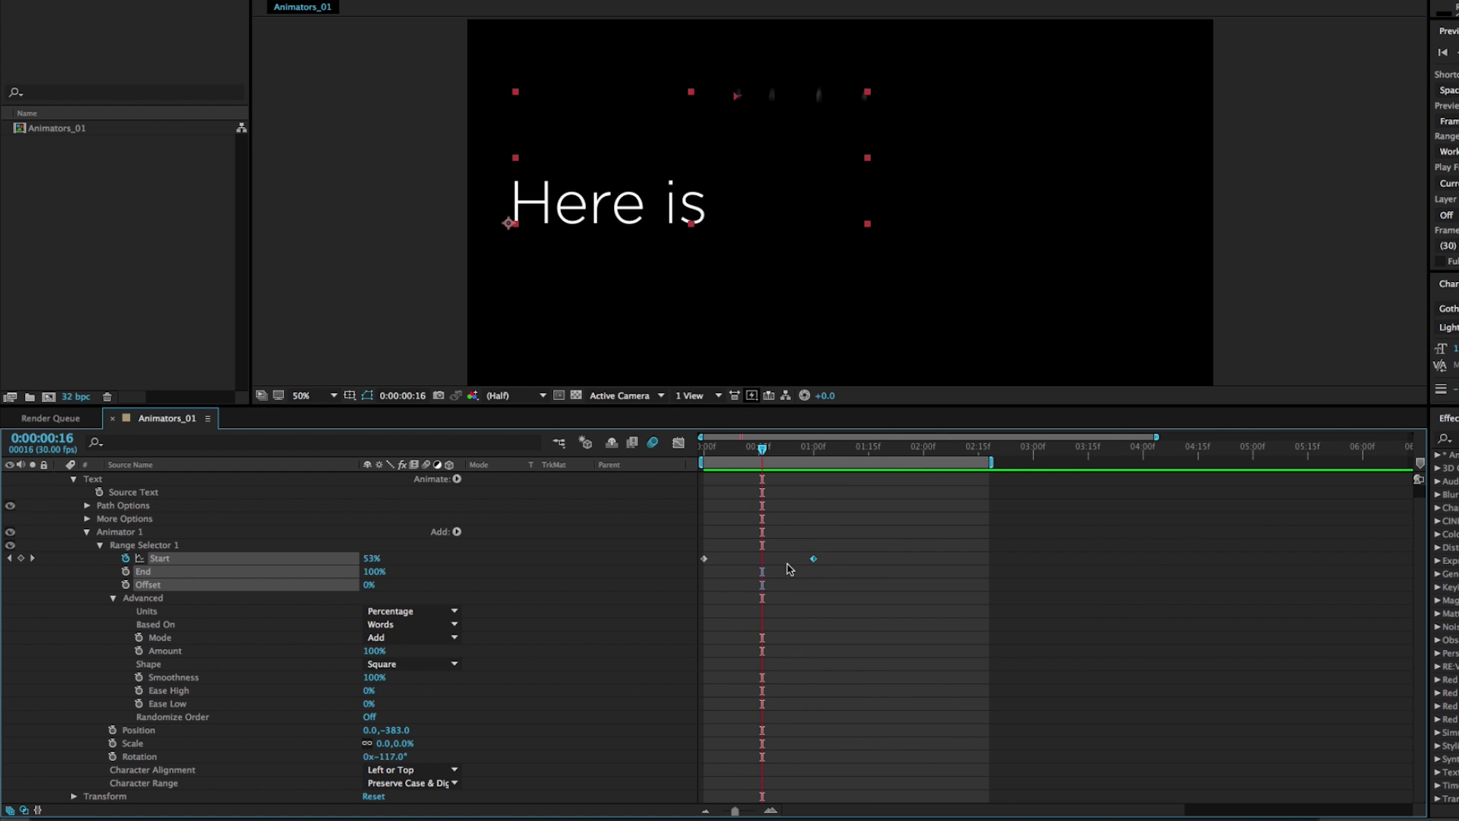
right_click(813, 560)
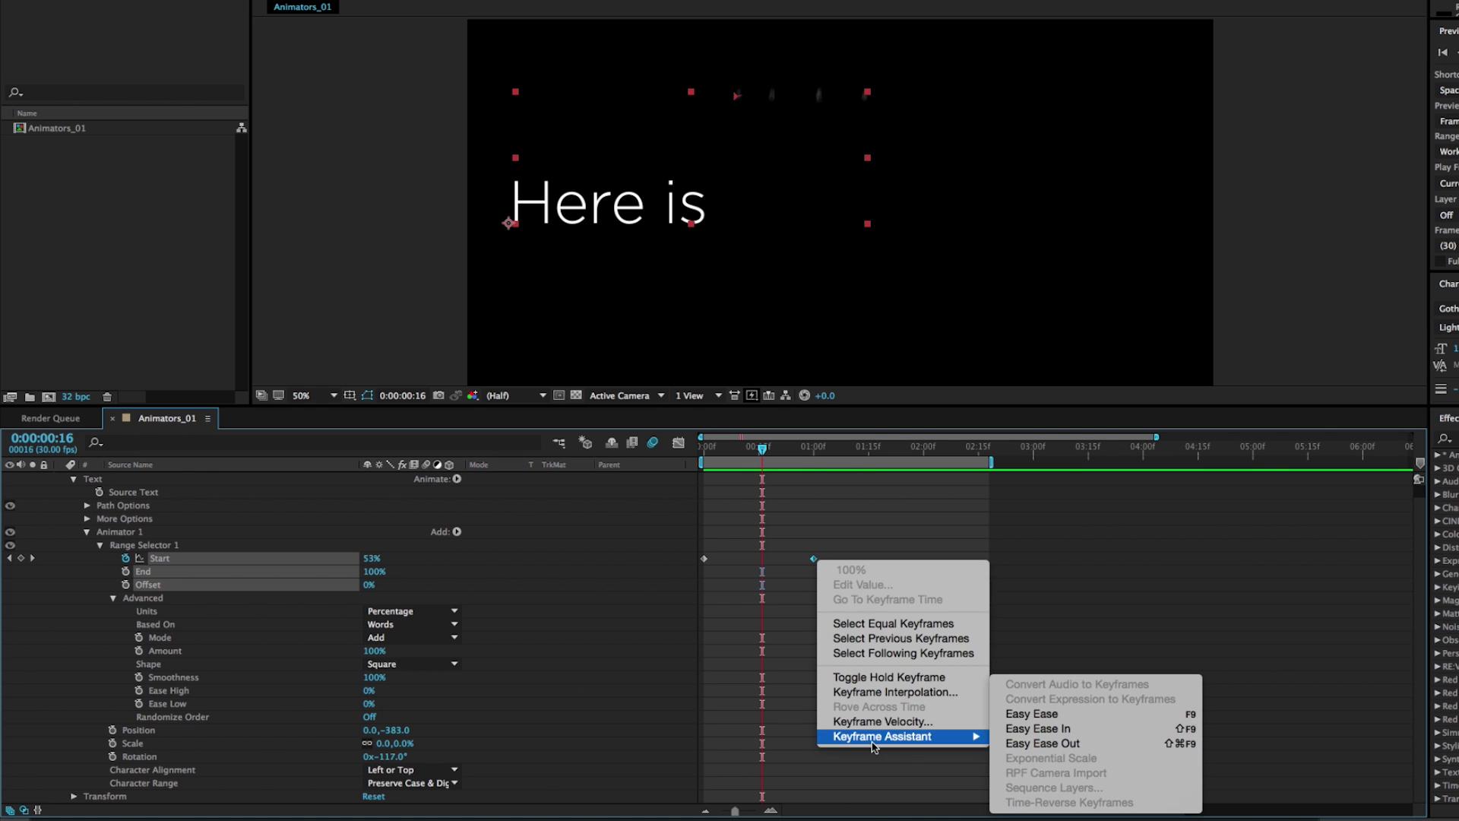
left_click(730, 575)
left_click_drag(886, 512, 686, 592)
left_click(754, 614)
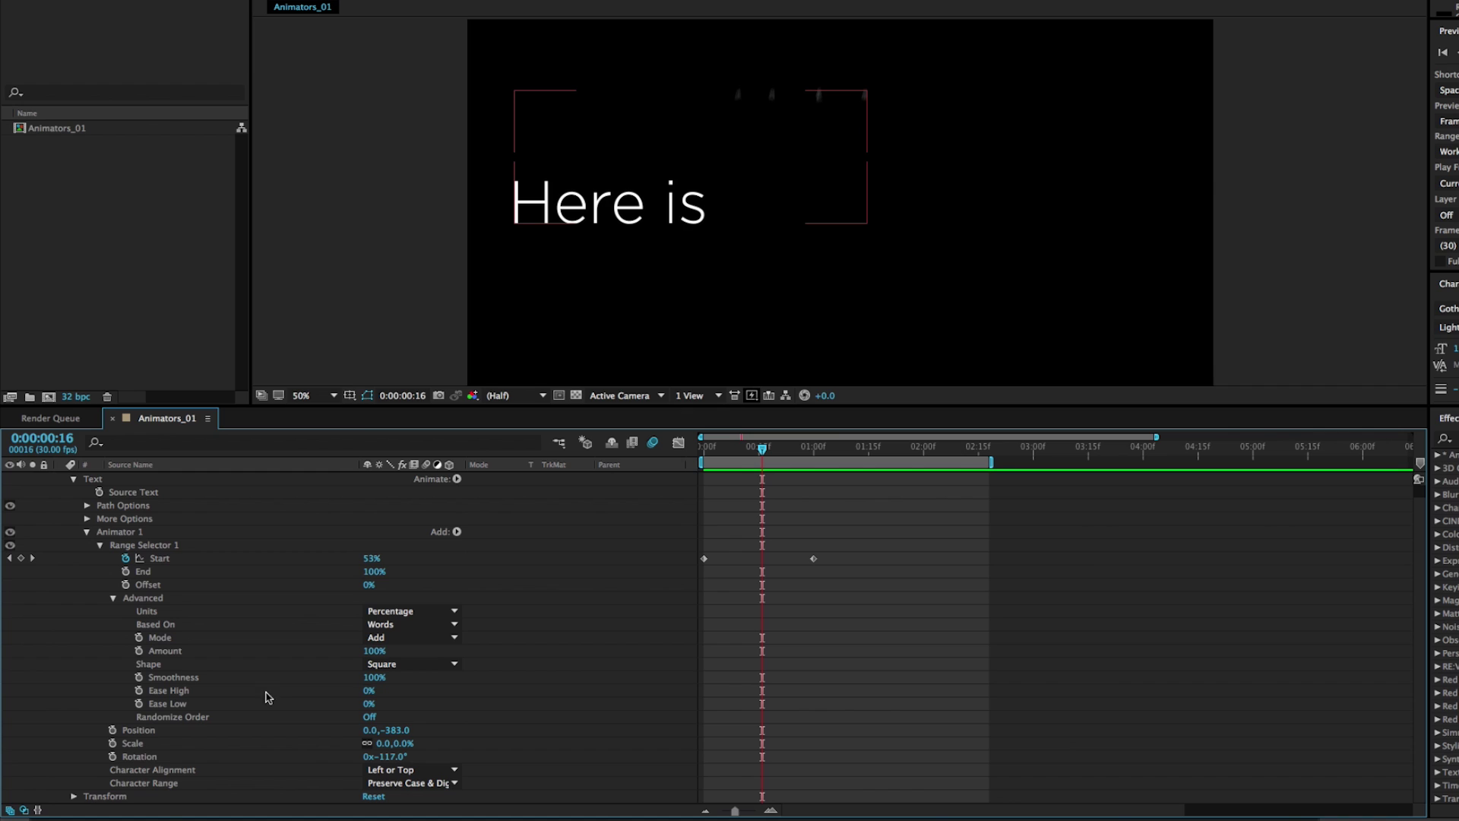
Set Ease High and Ease Low to 100% and preview from the start
left_click(367, 690)
left_click(361, 692)
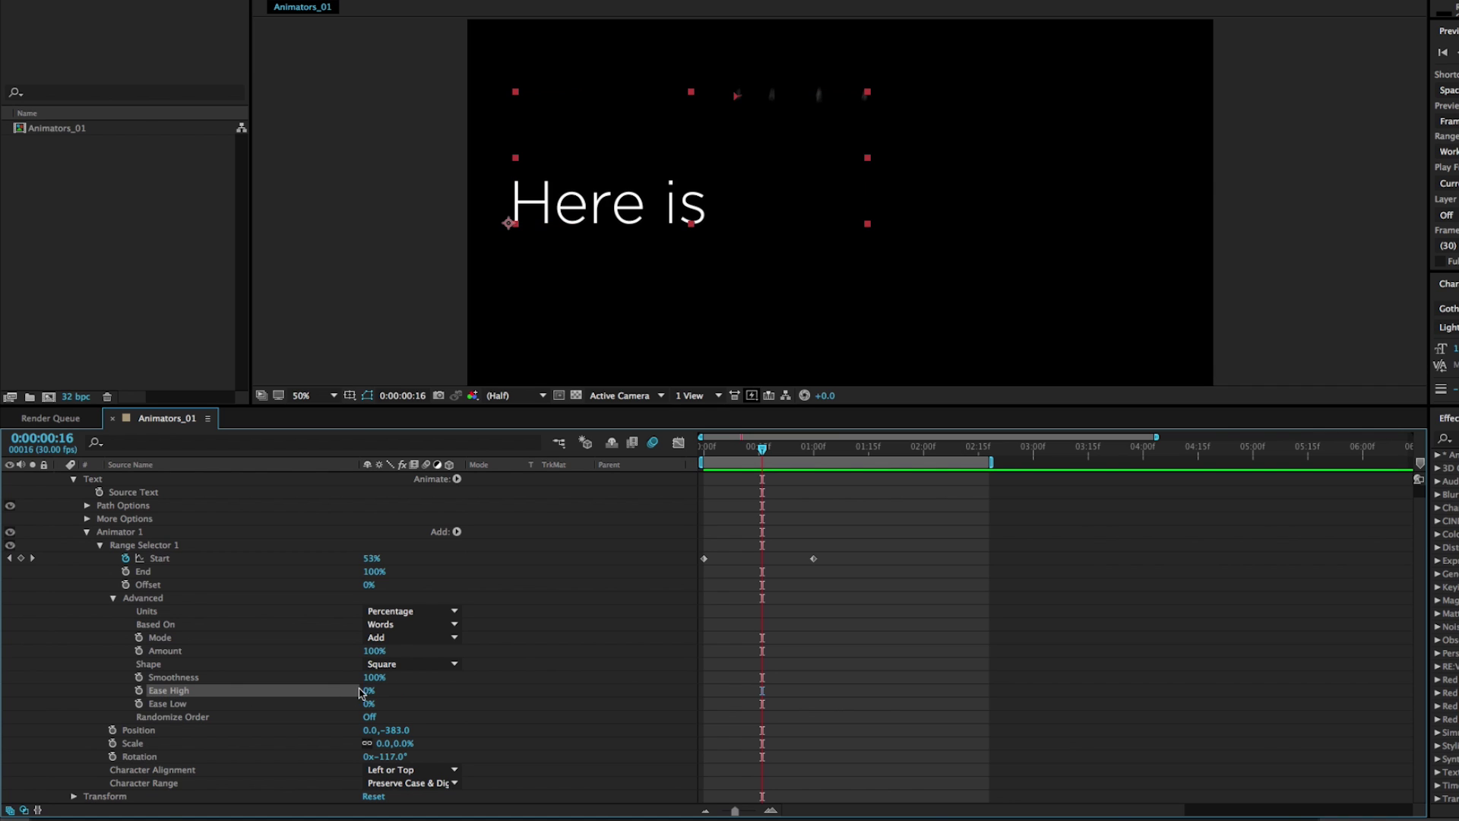
left_click_drag(414, 691, 464, 699)
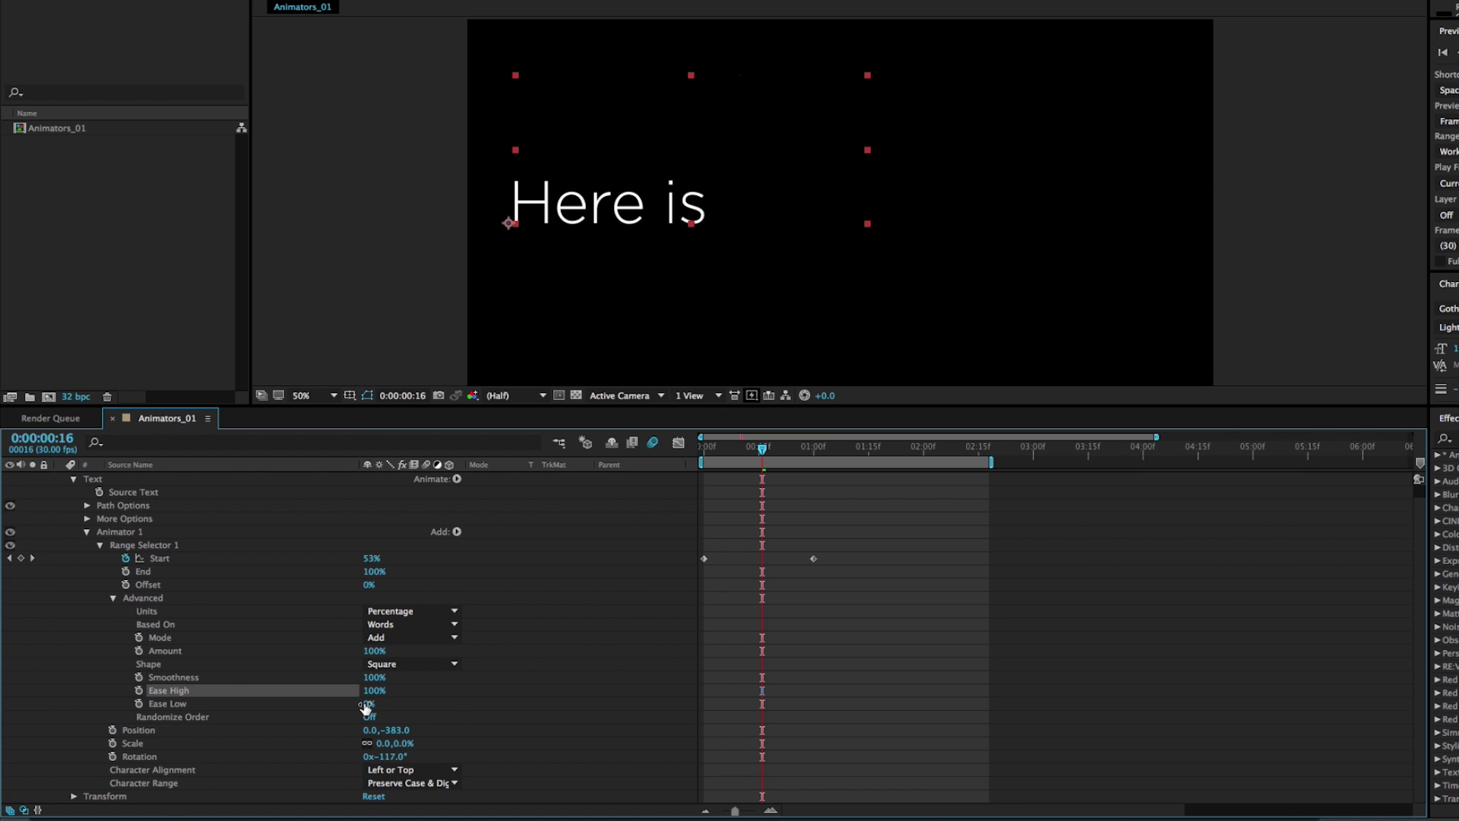
left_click_drag(365, 706, 459, 701)
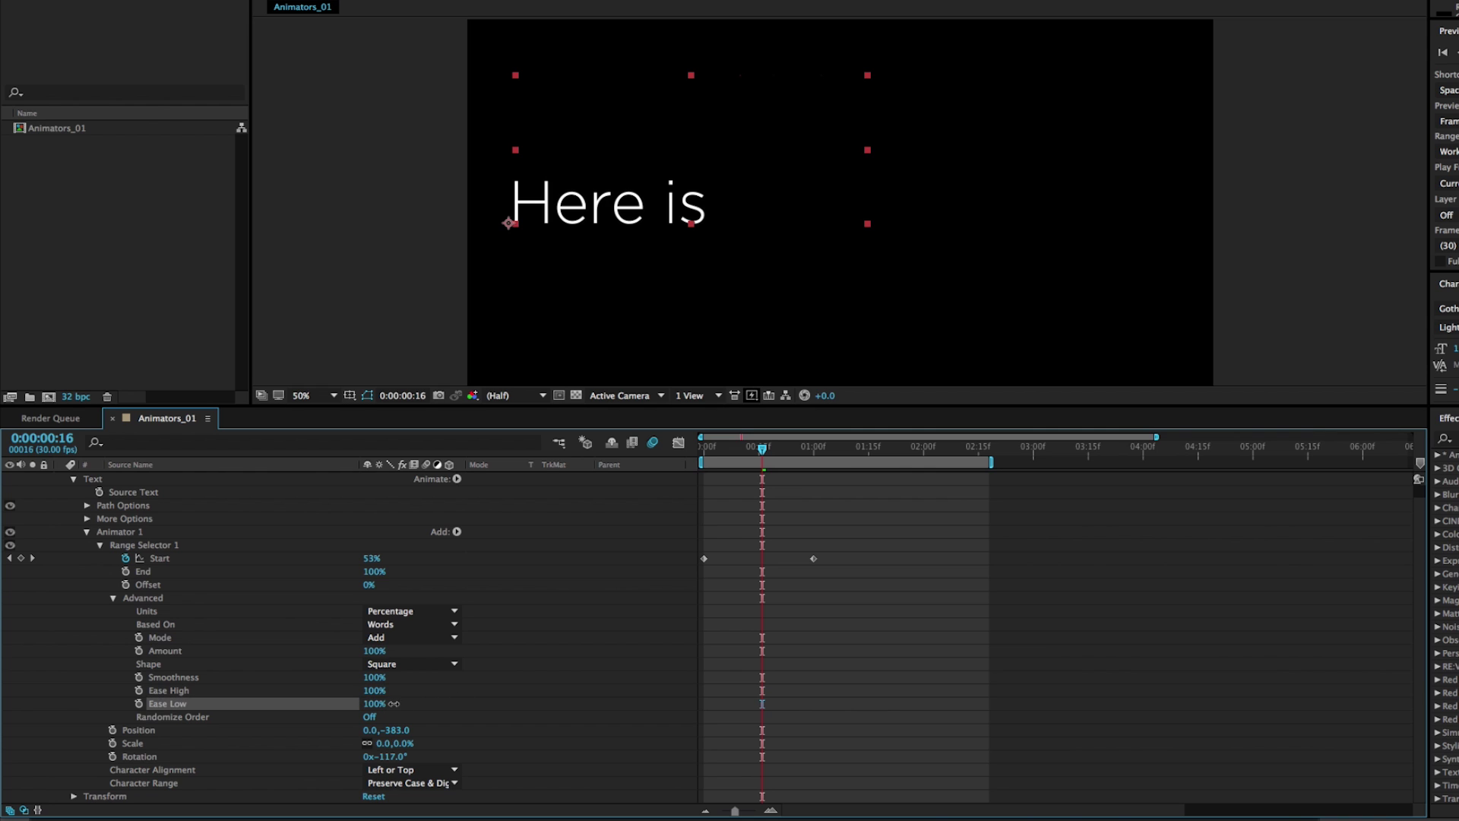
left_click(705, 447)
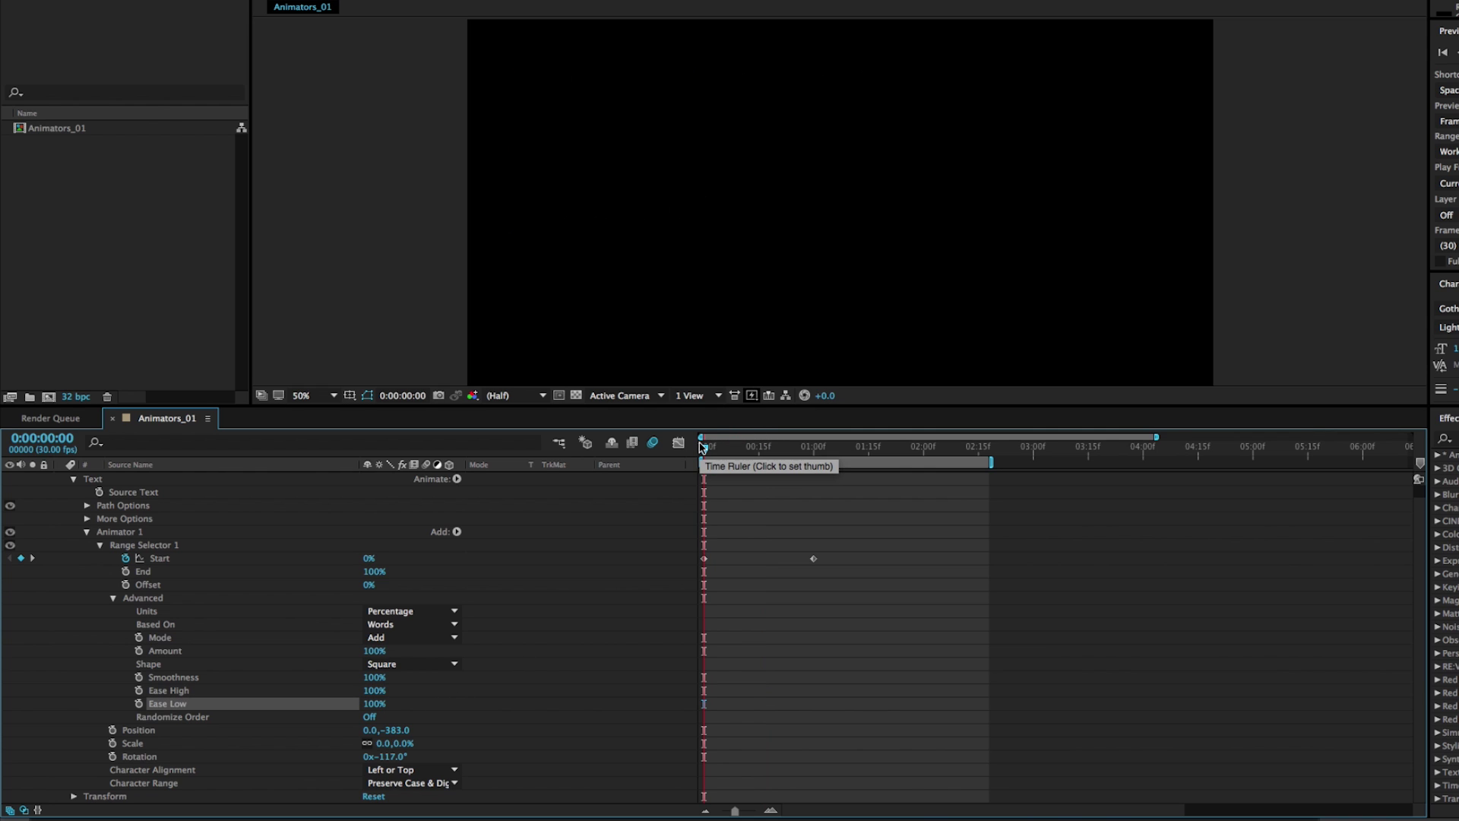
key("space")
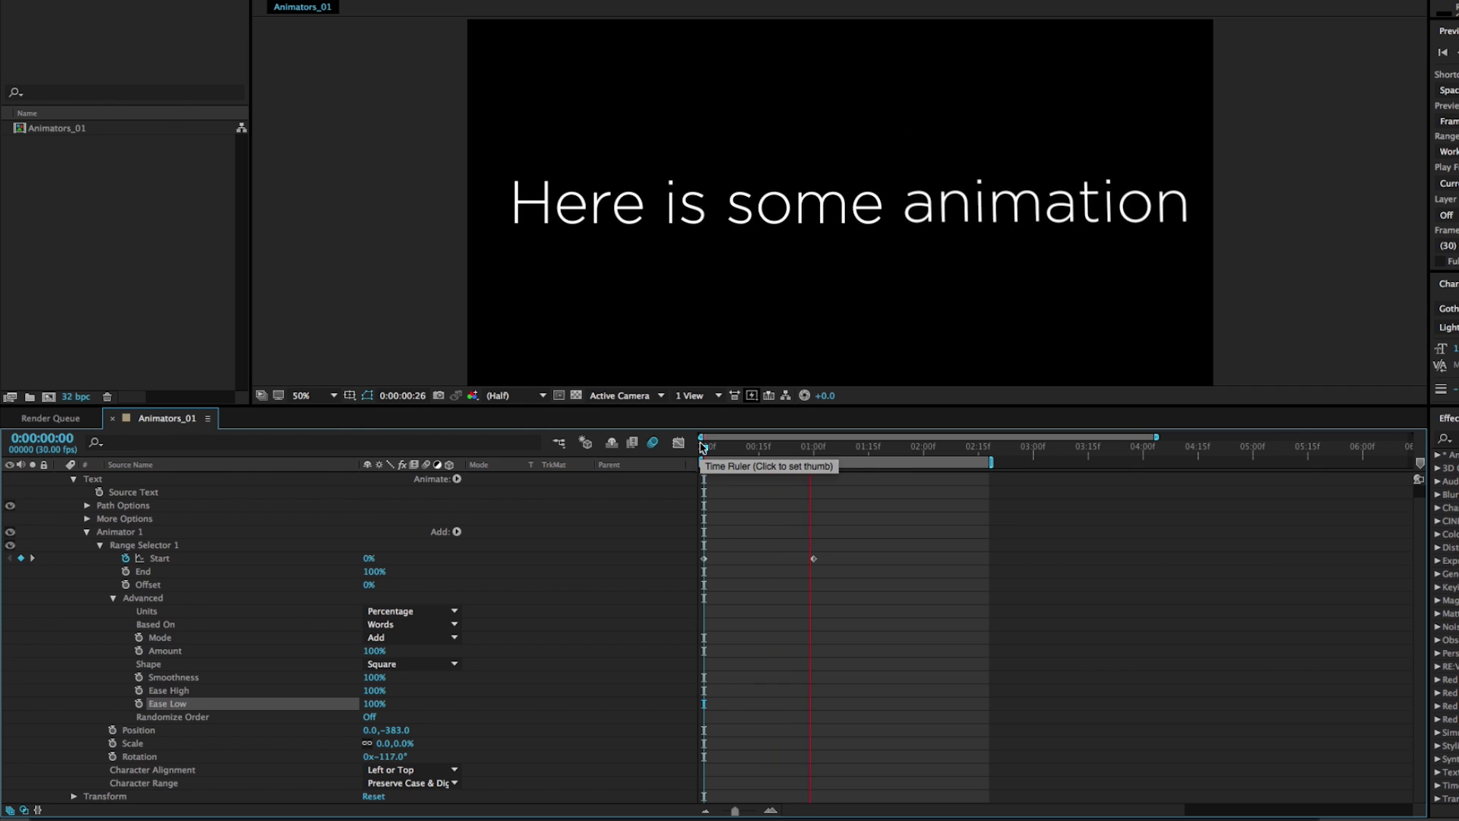
Raise the words' starting Position Y to -413 and preview again
left_click(817, 454)
key("space")
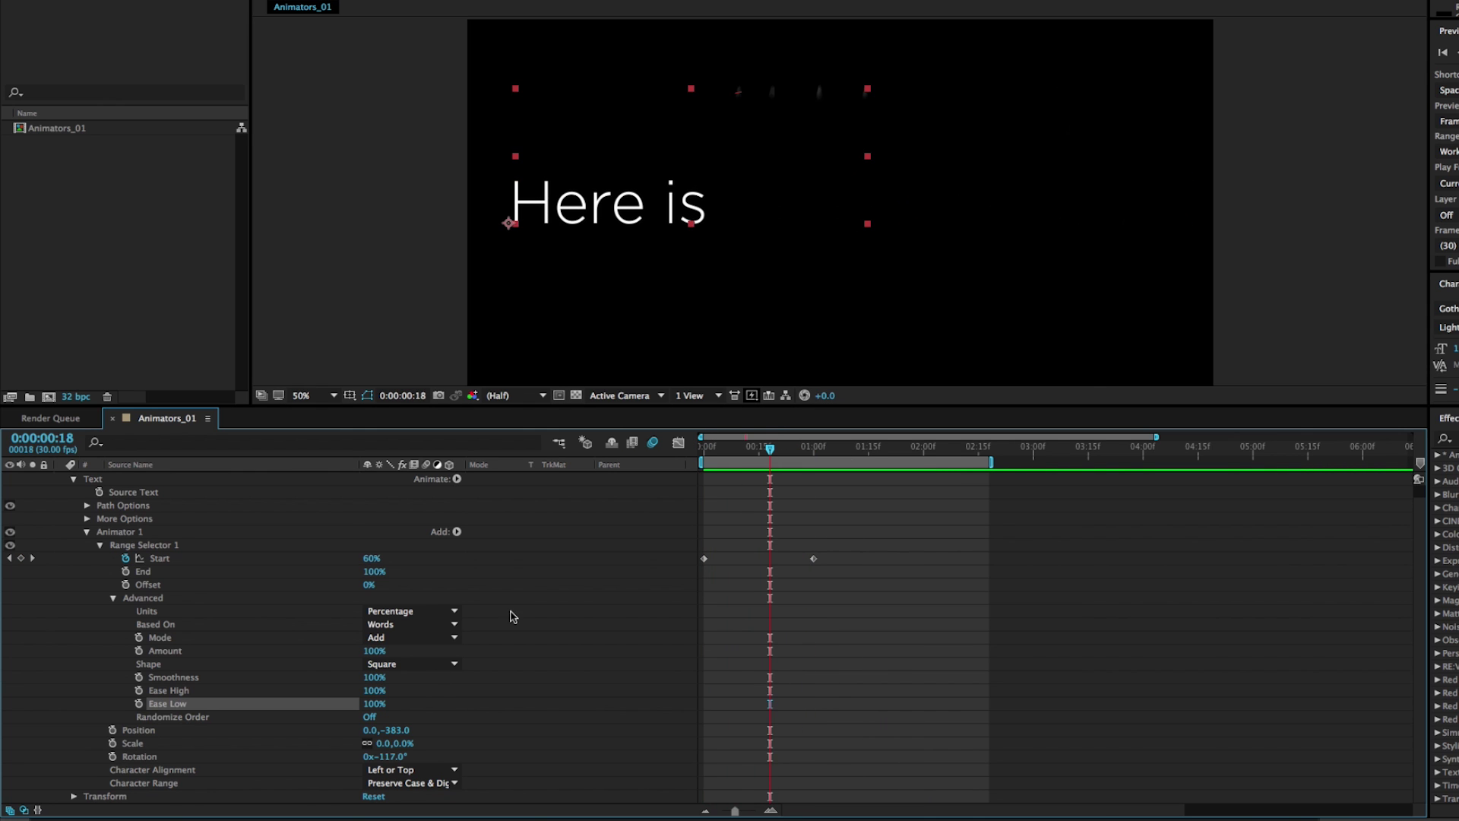
left_click_drag(391, 730, 316, 753)
key("space")
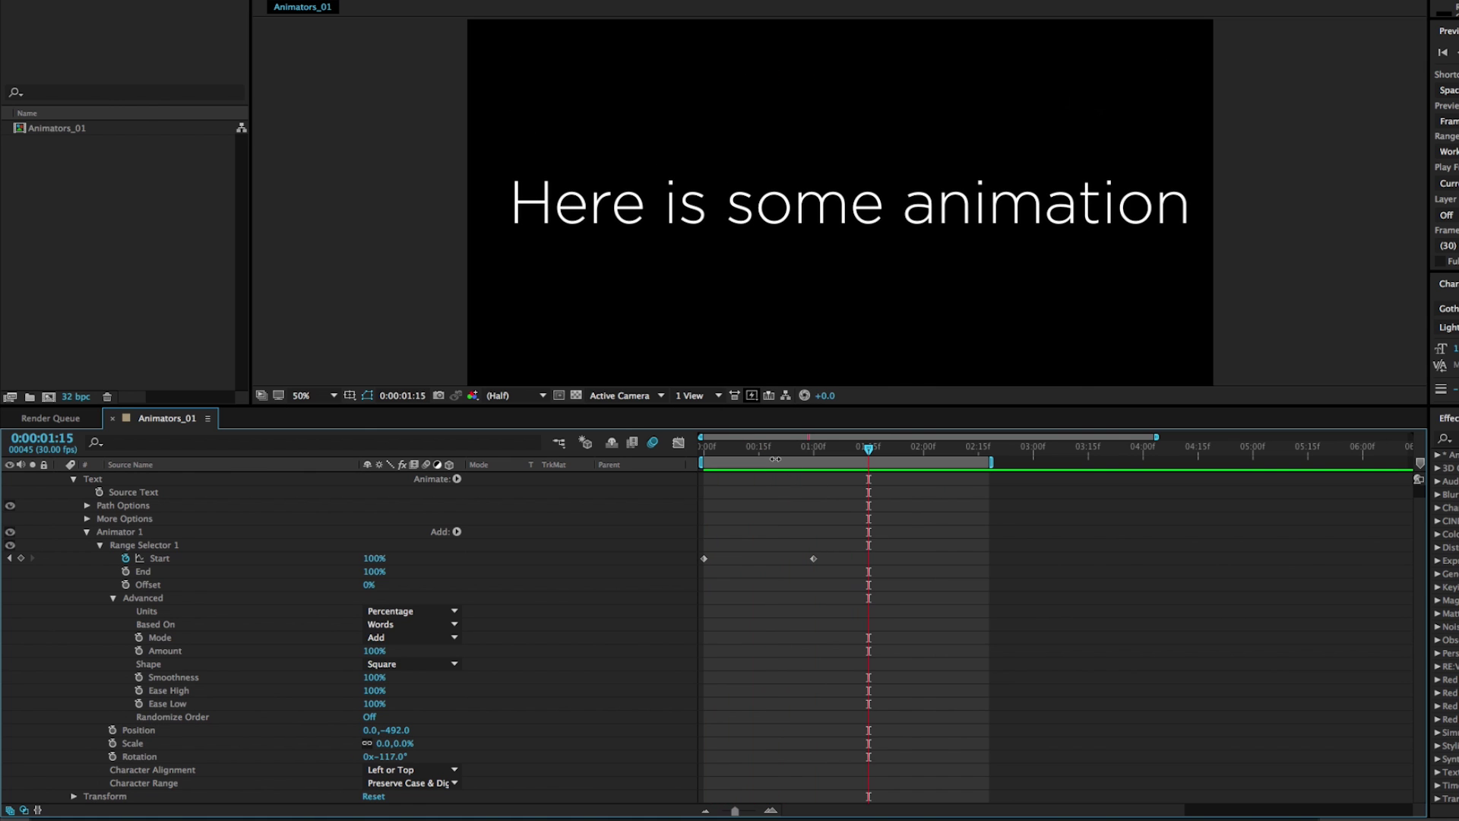
Reselect the one-second Start keyframe and nudge Position Y slightly higher
left_click_drag(892, 530, 695, 587)
left_click(873, 560)
left_click(828, 556)
left_click(813, 558)
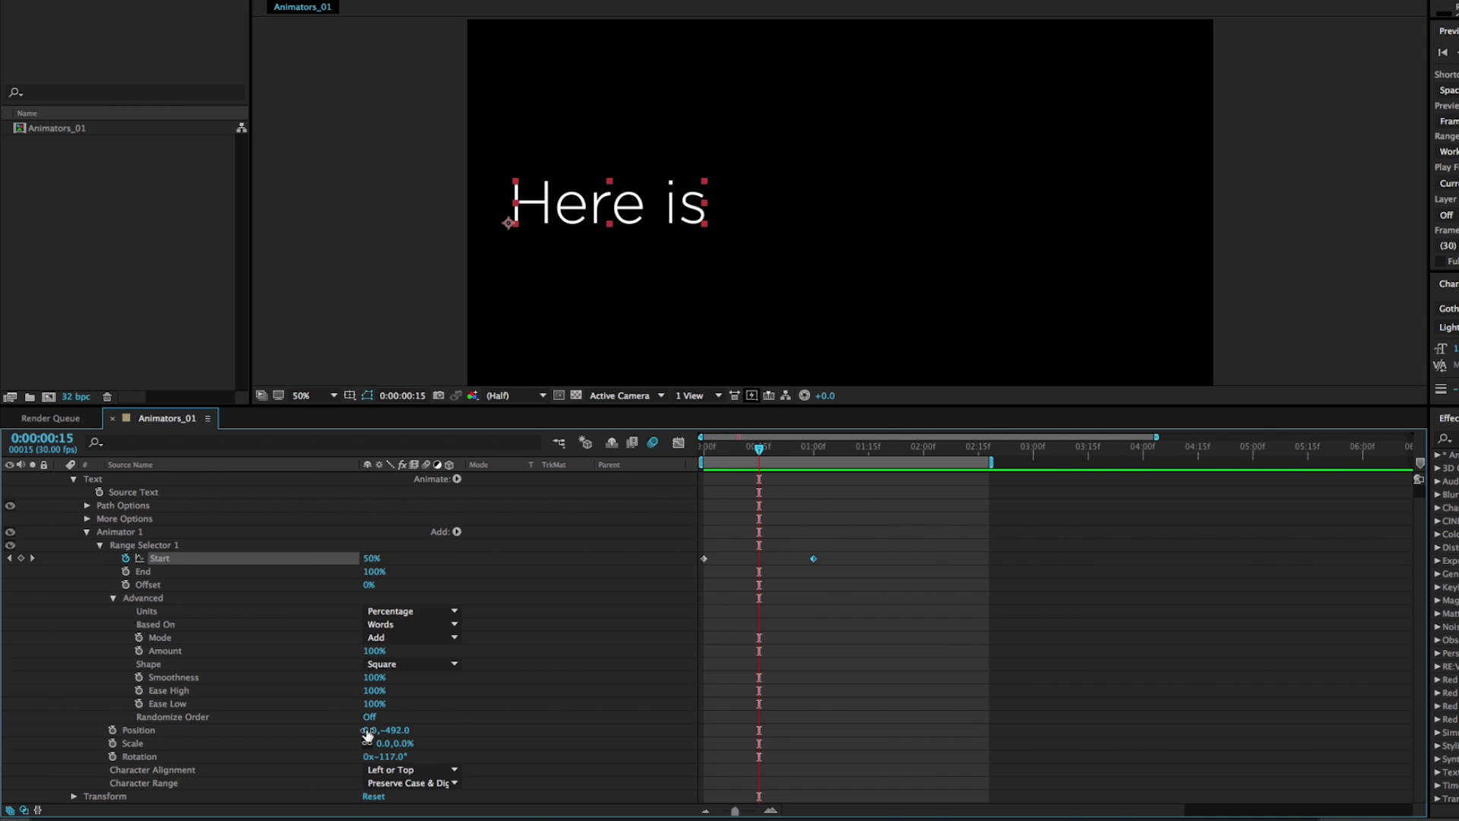
left_click_drag(385, 731, 367, 740)
Turn Randomize Order on and set Random Seed to 21, scrubbing to preview the shuffled reveal
left_click(181, 610)
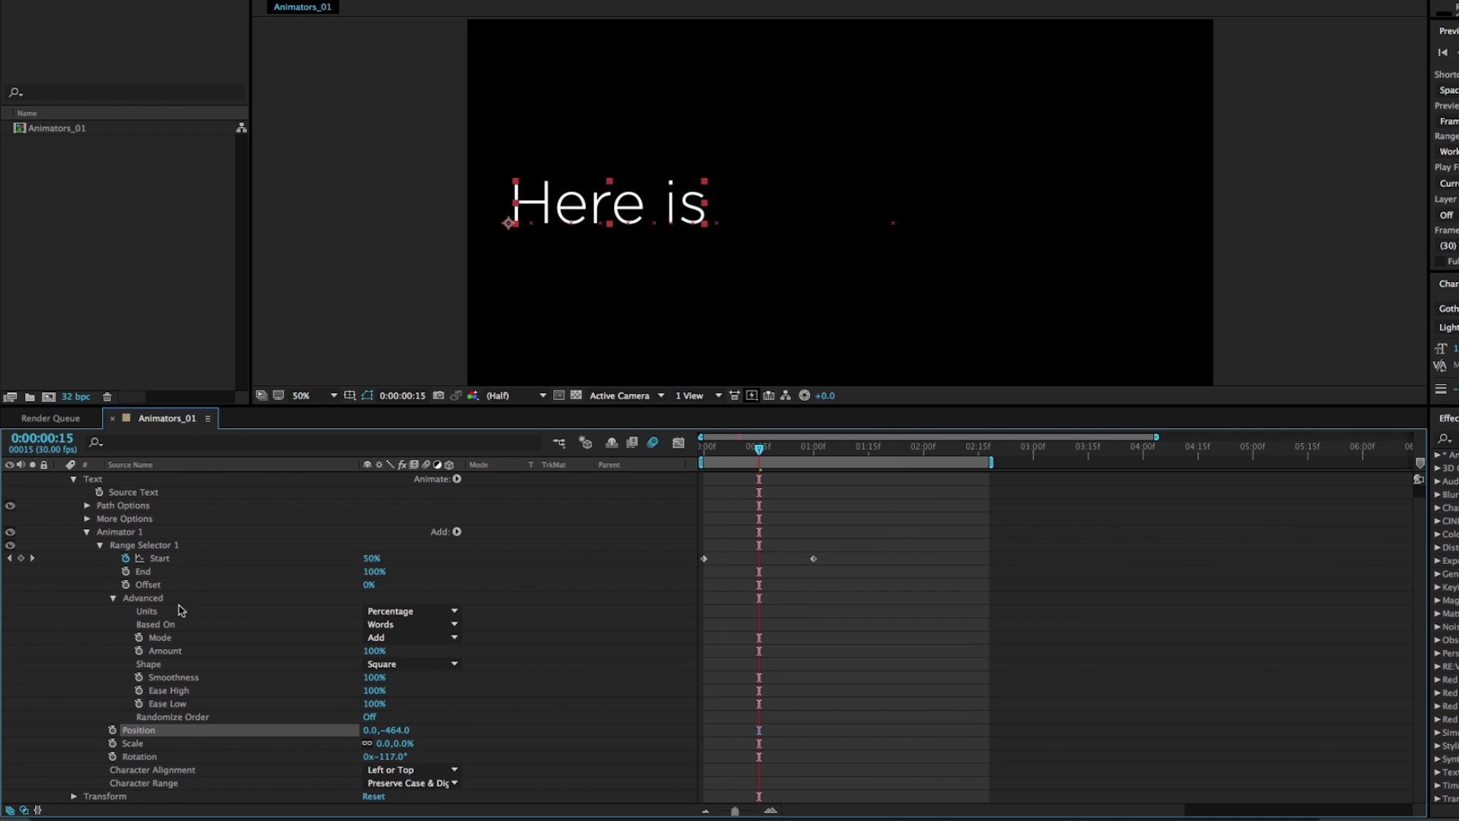
left_click(368, 717)
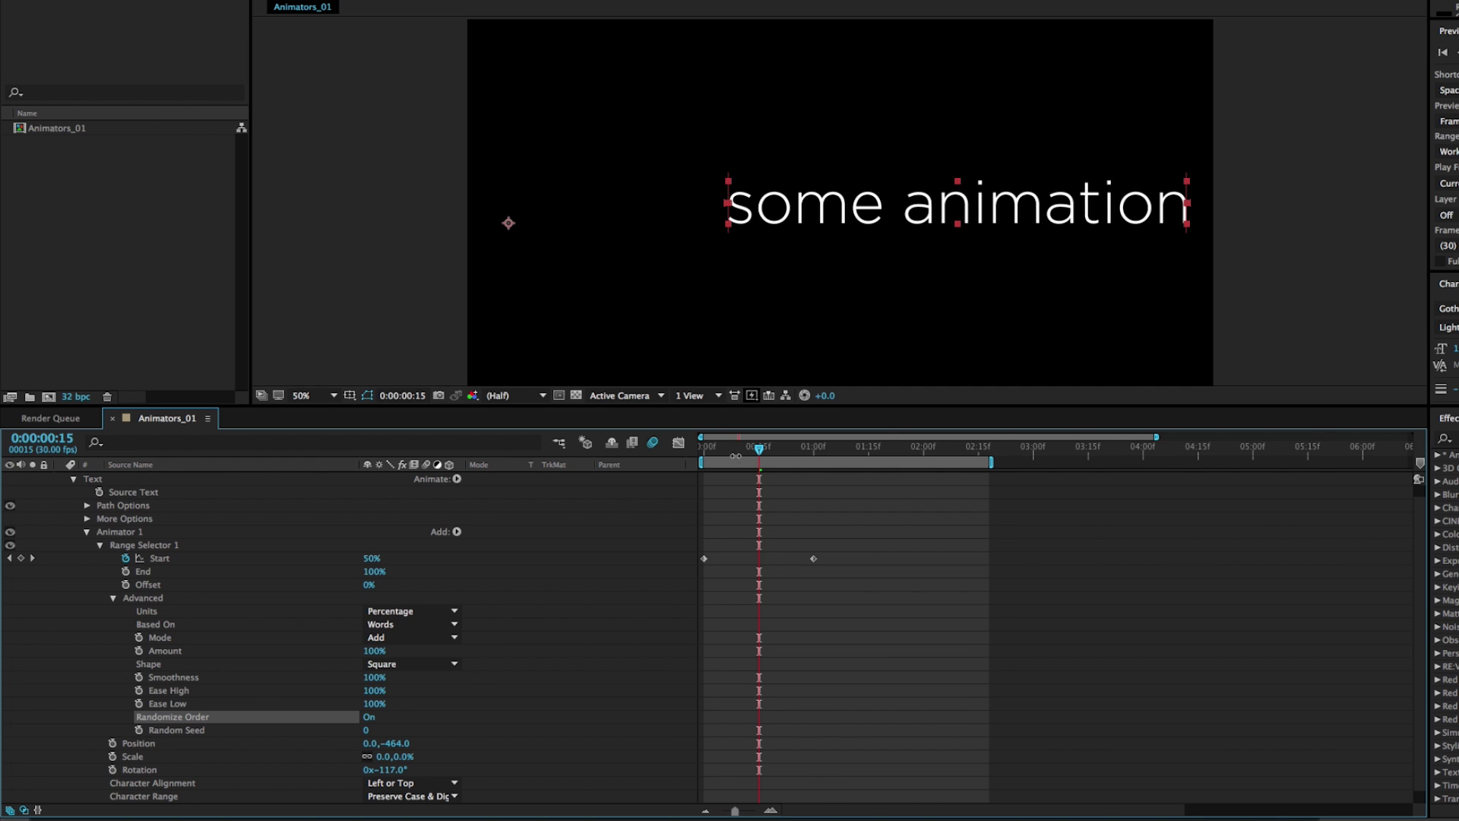
left_click_drag(736, 456, 798, 453)
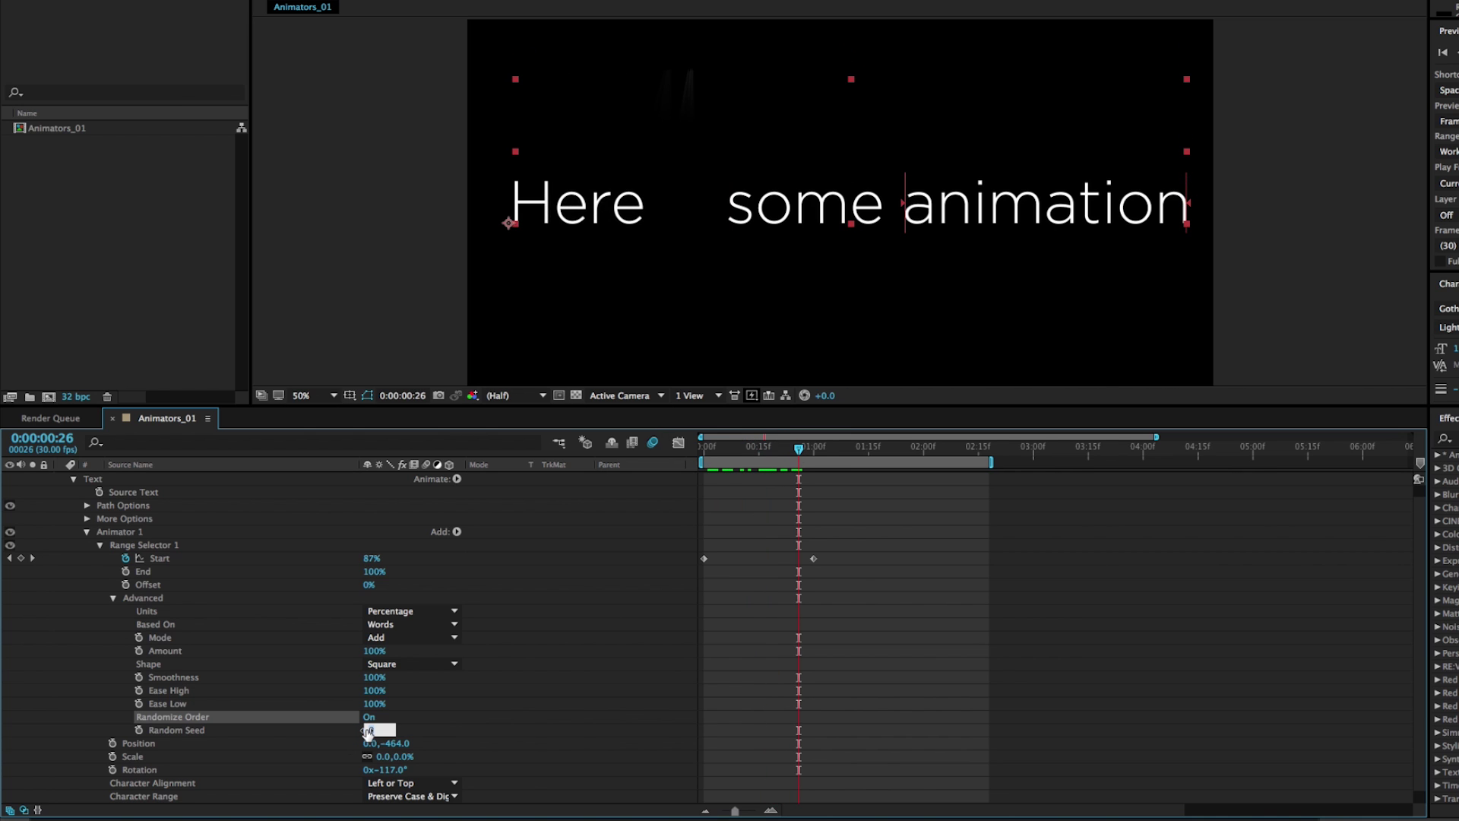
left_click_drag(366, 729, 385, 731)
left_click_drag(718, 438, 813, 449)
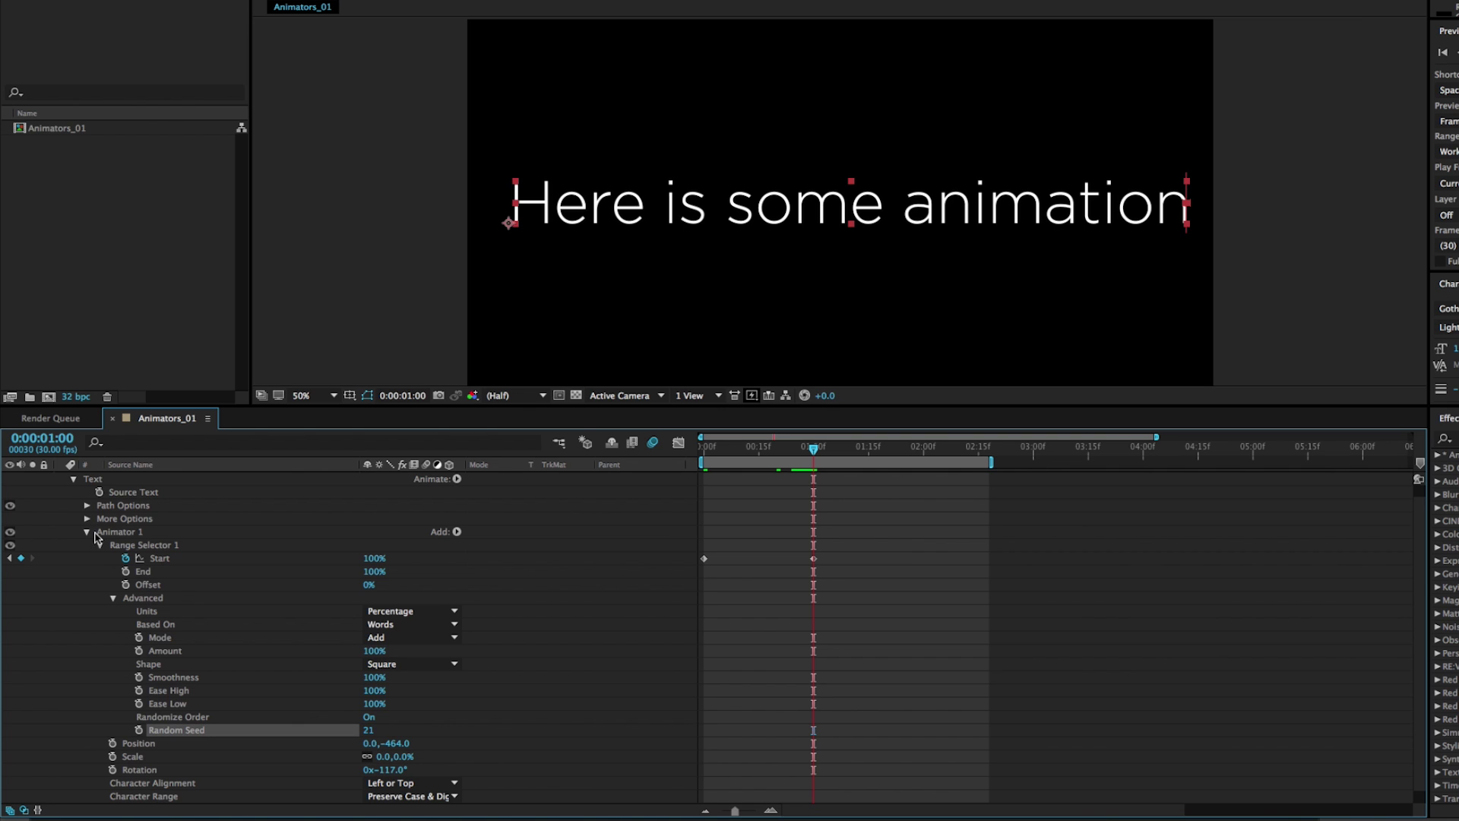
scroll(97, 537, "up", 1)
Choose Enable Per-character 3D from the text layer's Animate menu
scroll(106, 537, "down", 1)
scroll(112, 538, "up", 1)
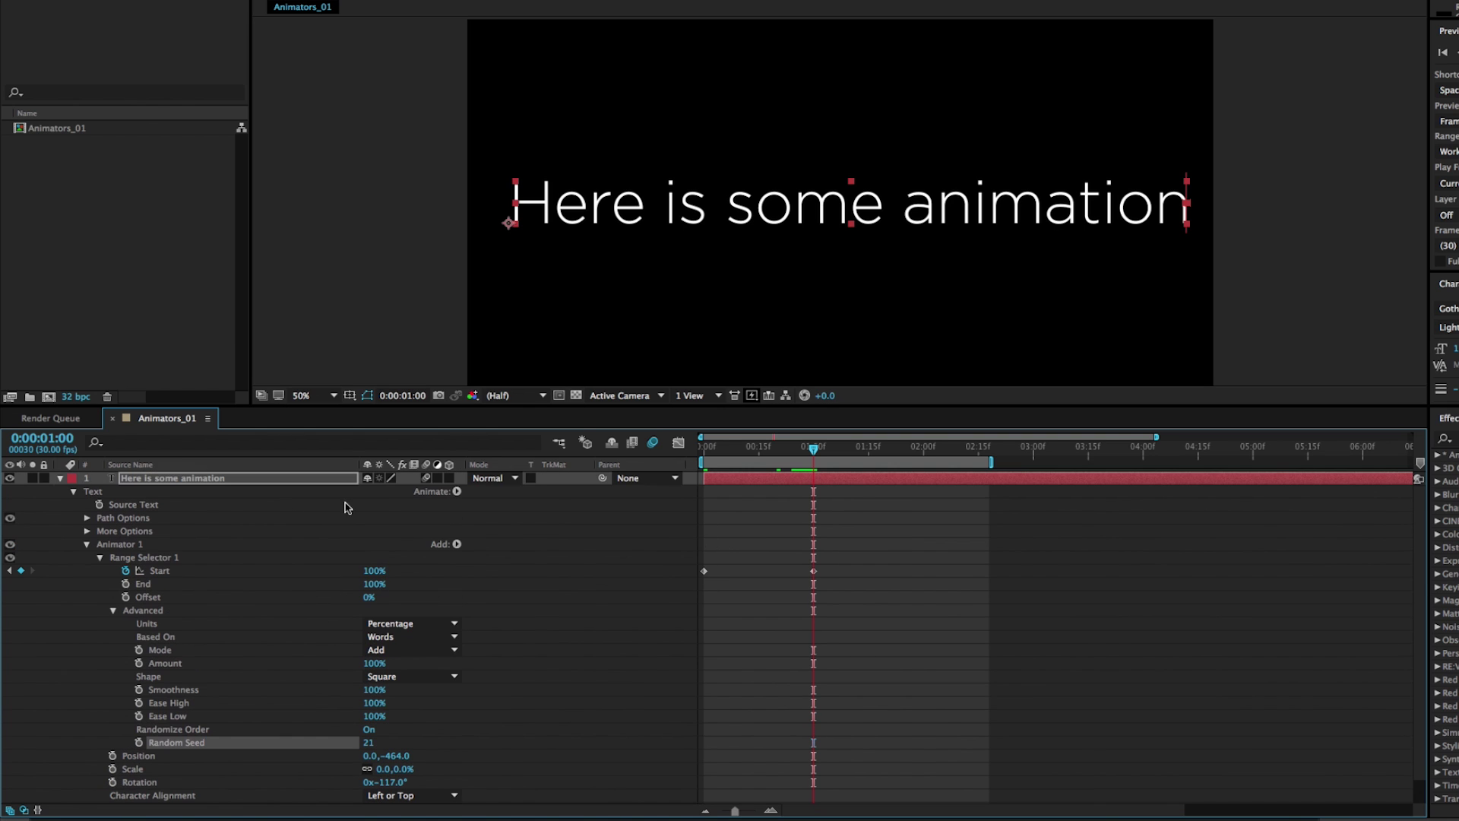
left_click(457, 491)
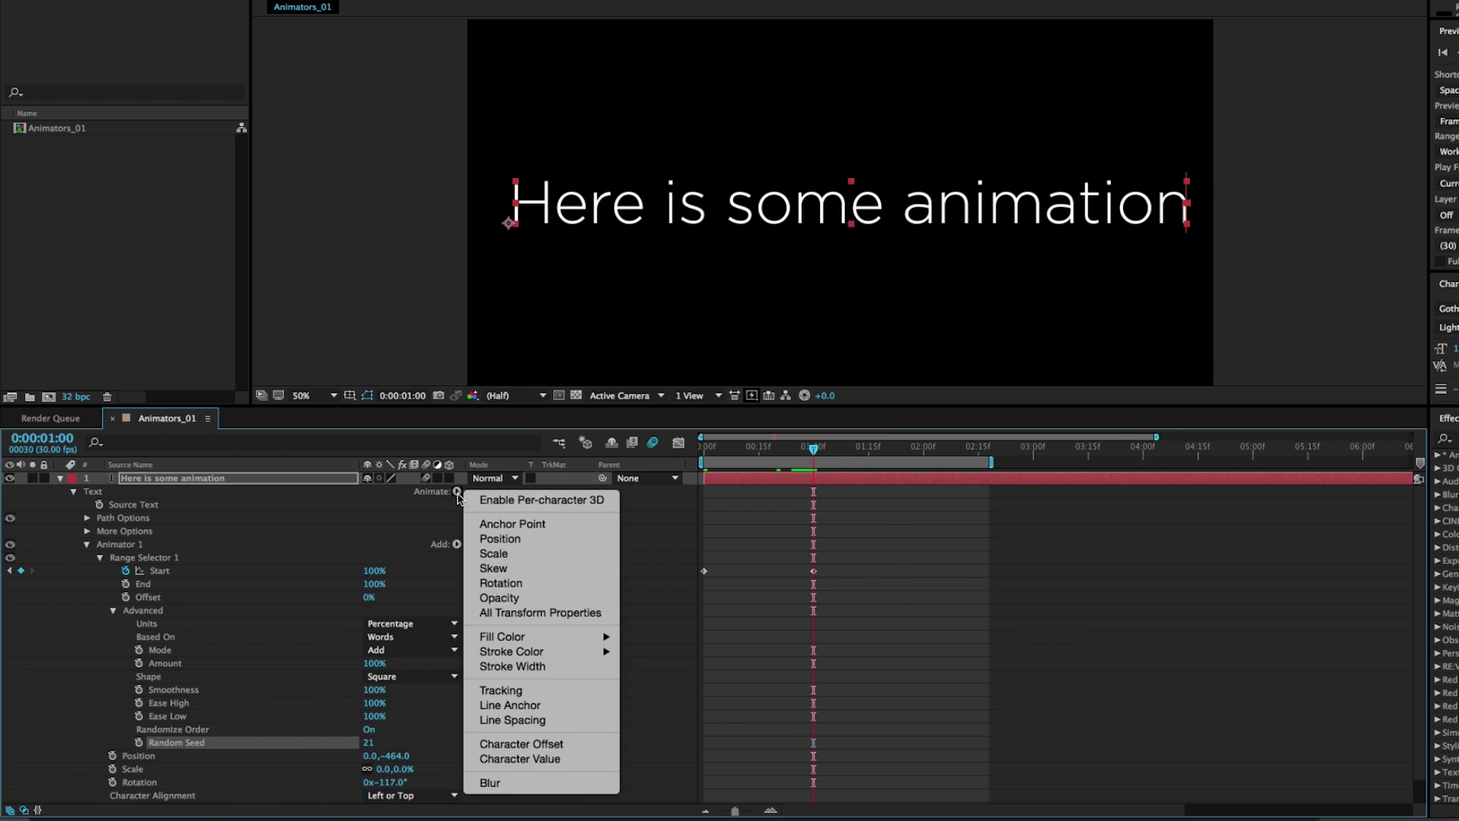
left_click(509, 501)
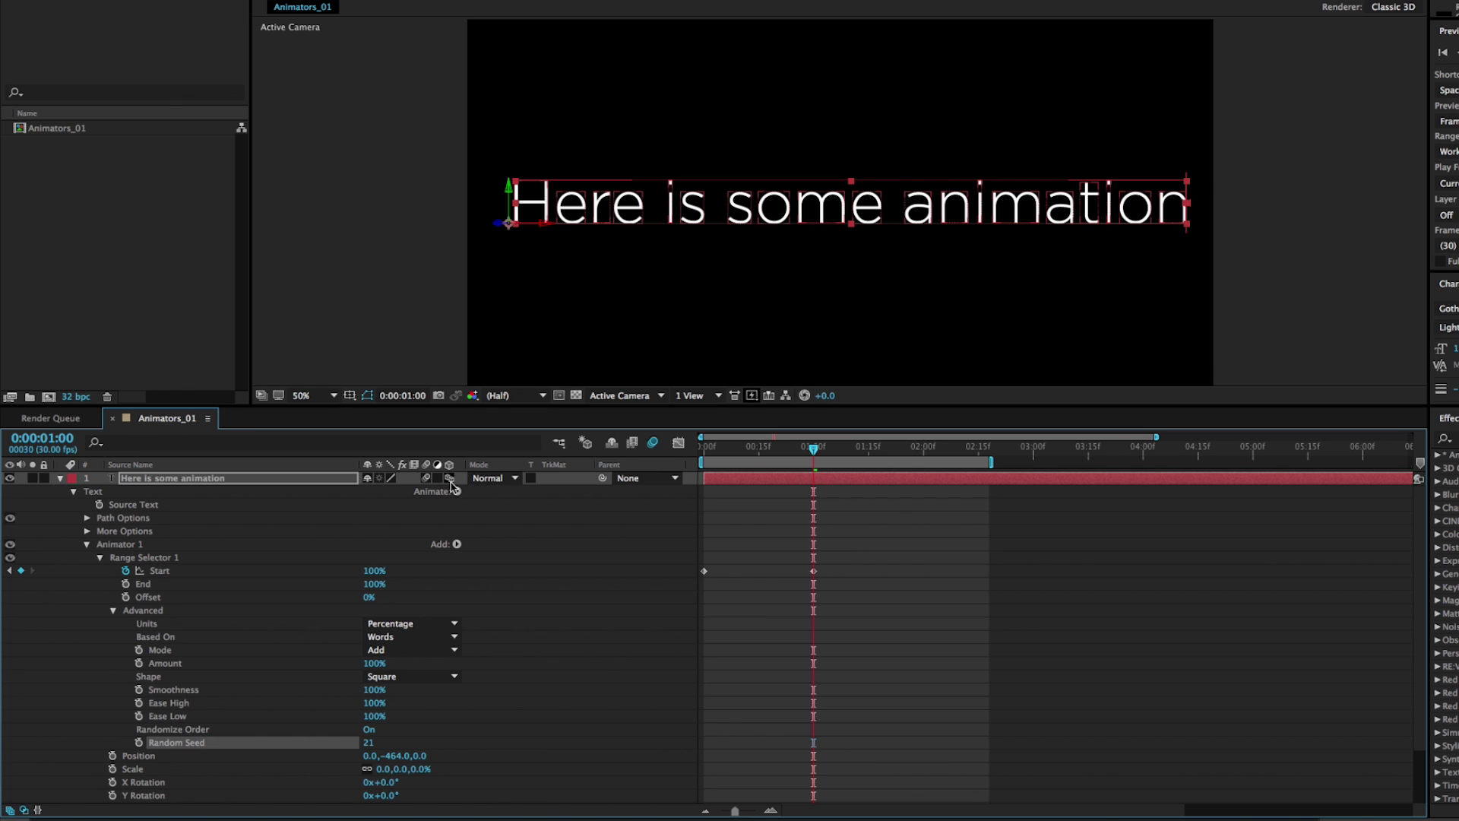
Inspect and collapse the layer's Transform properties, then return the time to 0:20
scroll(243, 726, "down", 2)
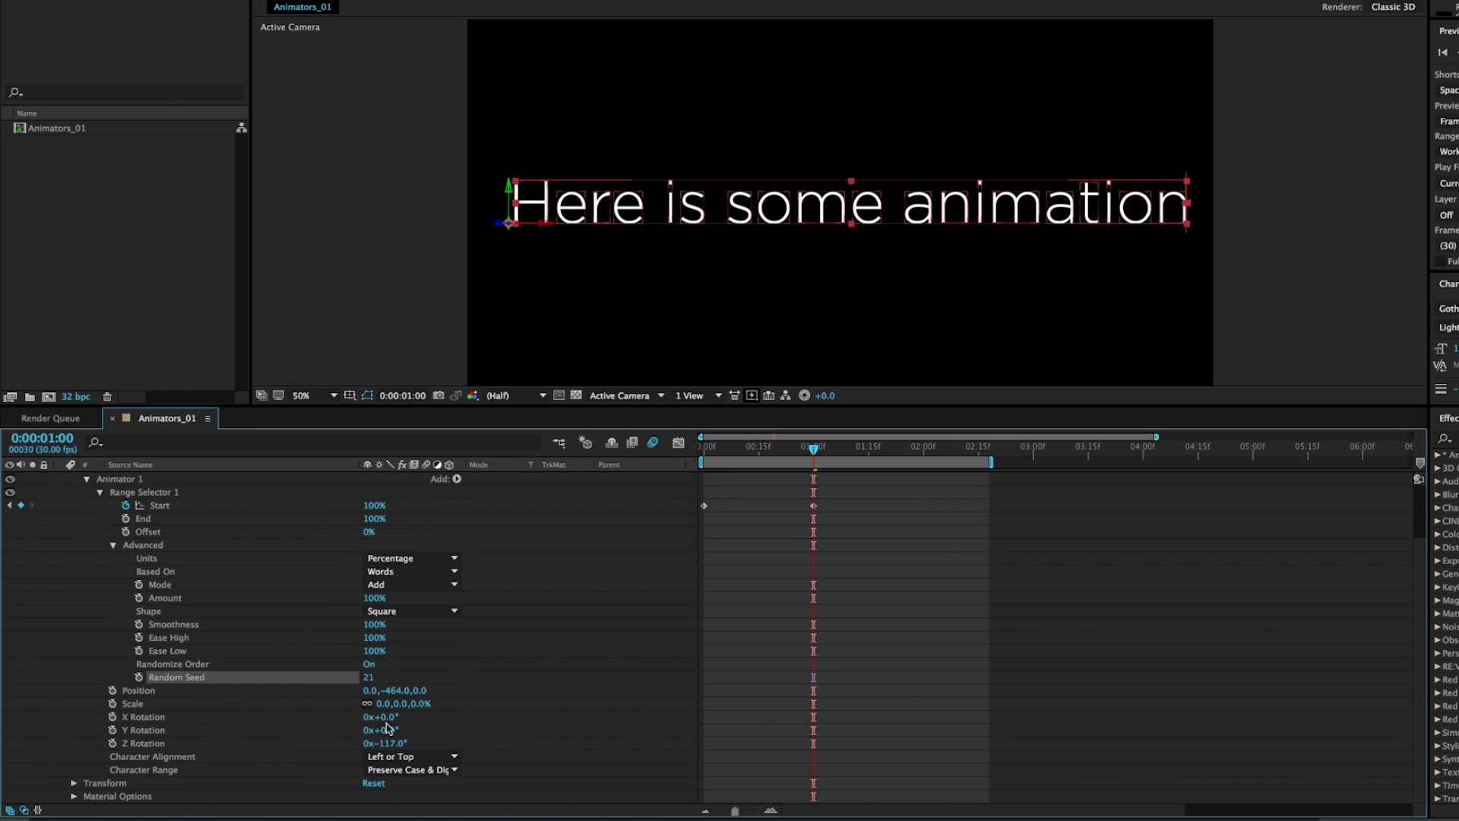
left_click(74, 783)
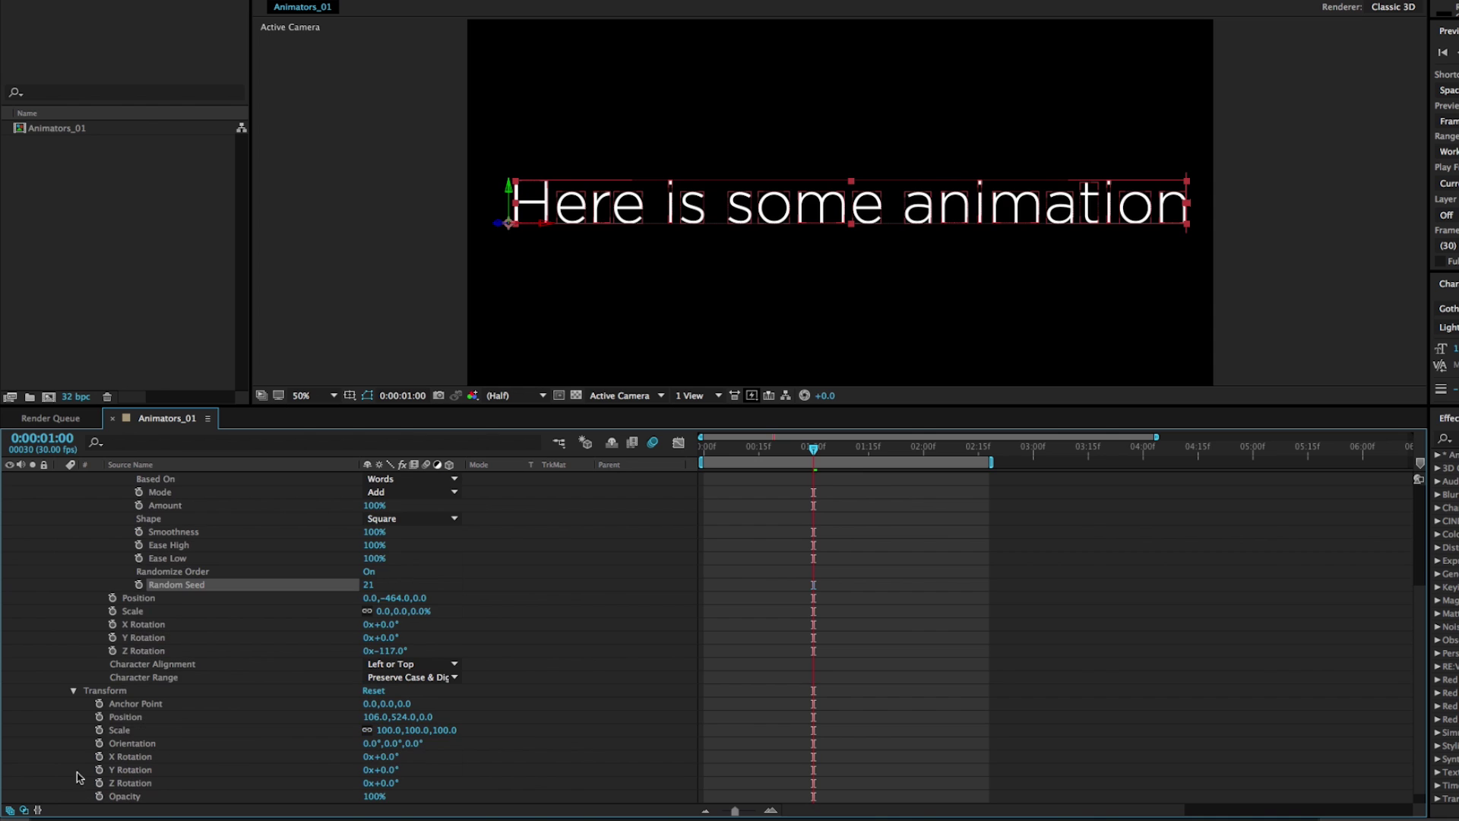
left_click(73, 693)
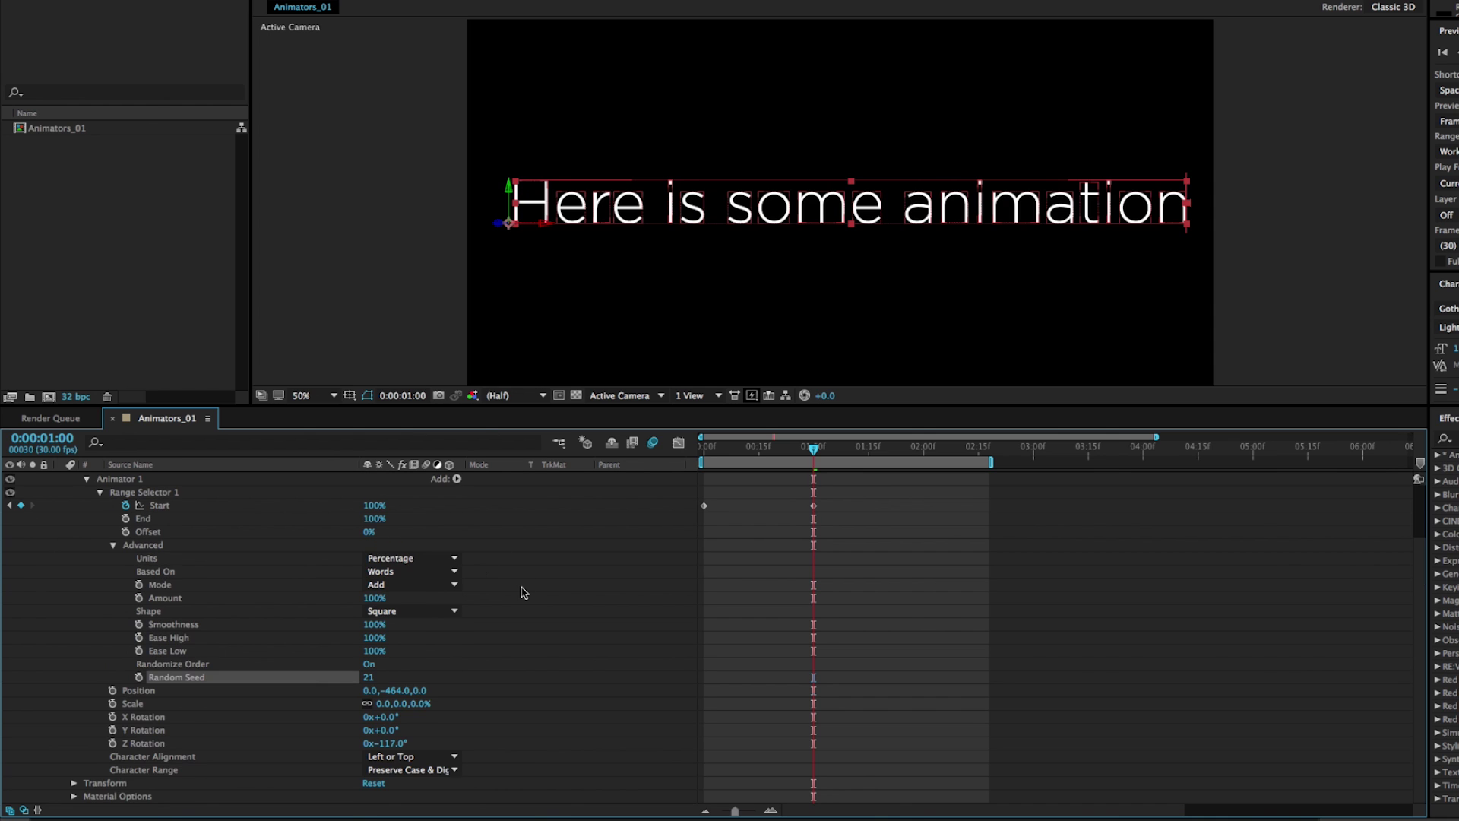
scroll(526, 593, "up", 2)
scroll(547, 572, "down", 1)
scroll(505, 592, "up", 2)
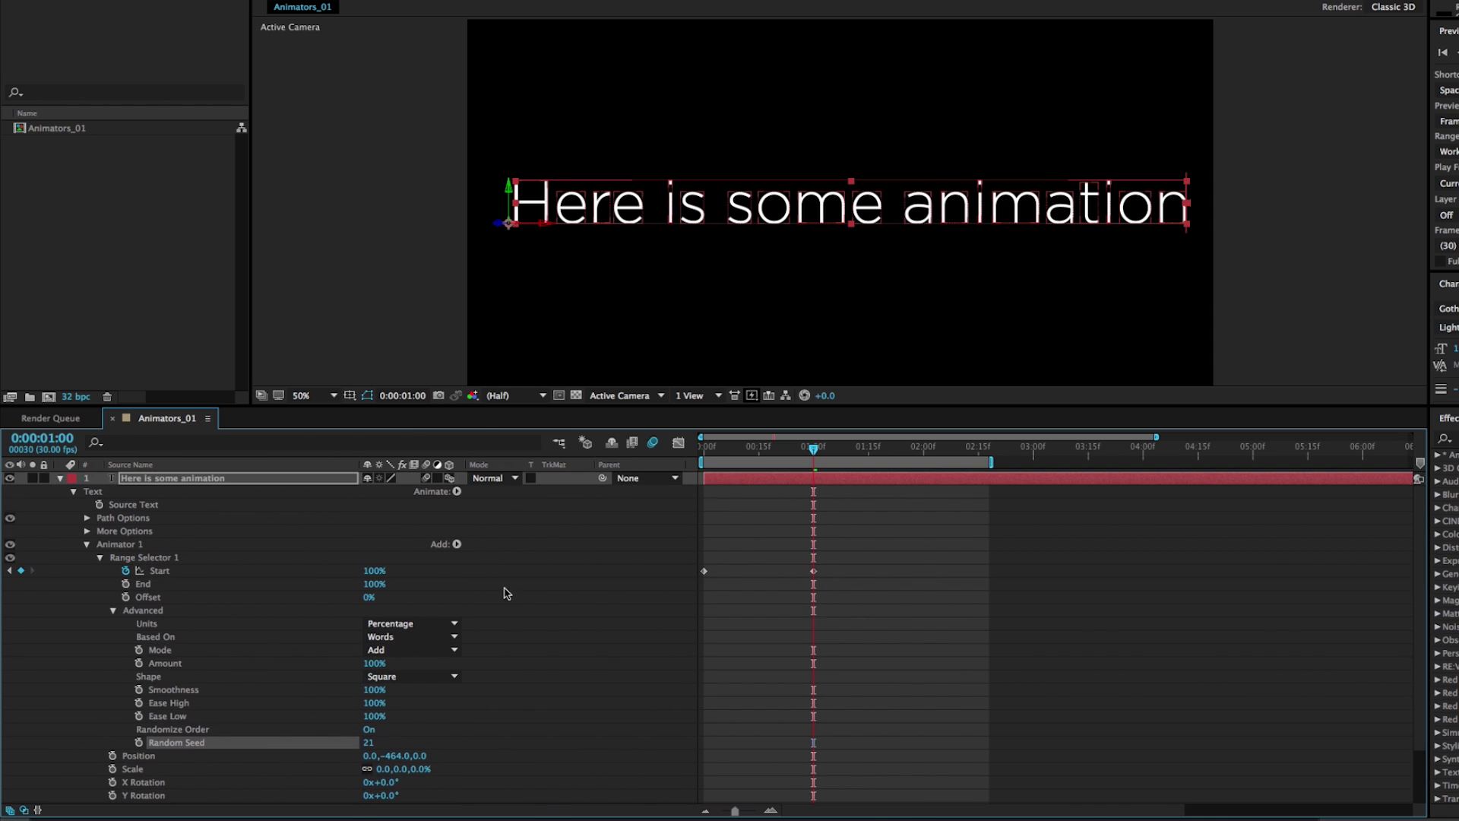
scroll(505, 592, "down", 1)
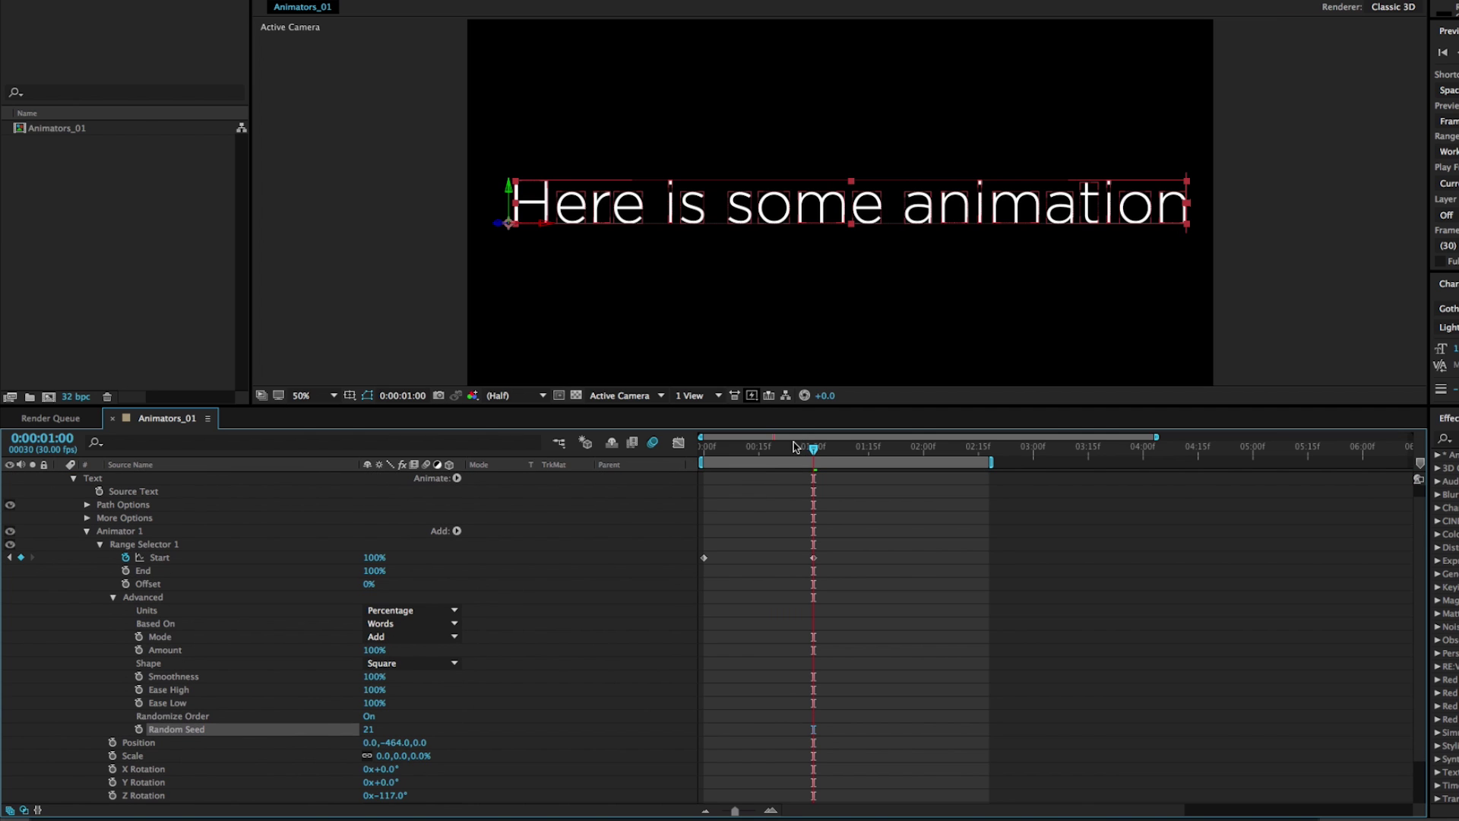
left_click_drag(795, 446, 776, 448)
Set the animator Position to 0,0,2000 so words fly in from deep Z
left_click(395, 742)
type("0")
key("Return")
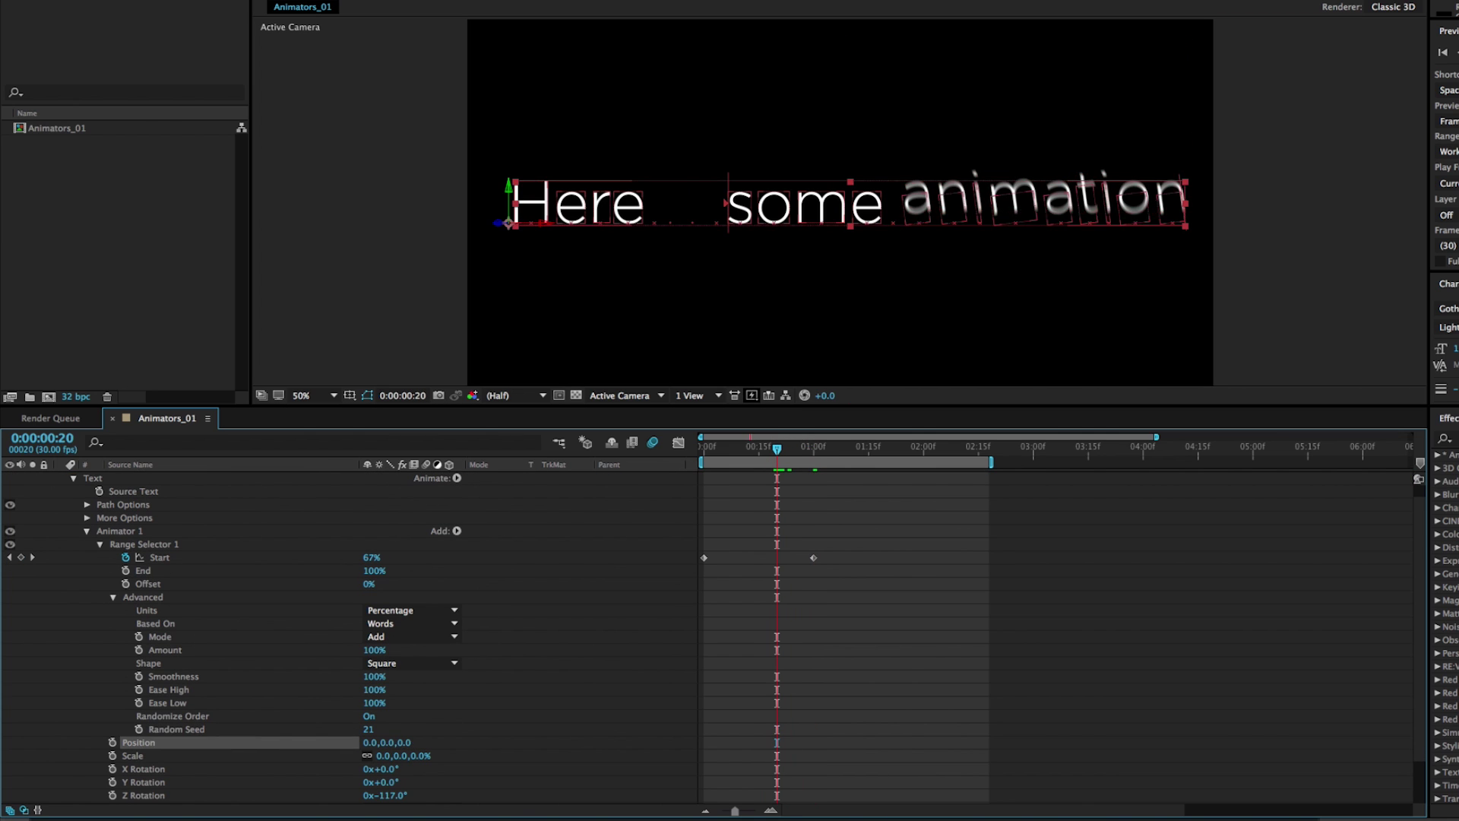
left_click_drag(408, 743, 880, 676)
mouse_move(408, 742)
left_mouse_down()
mouse_move(457, 743)
mouse_move(436, 742)
left_mouse_up()
left_click_drag(584, 747, 768, 741)
scroll(420, 772, "down", 1)
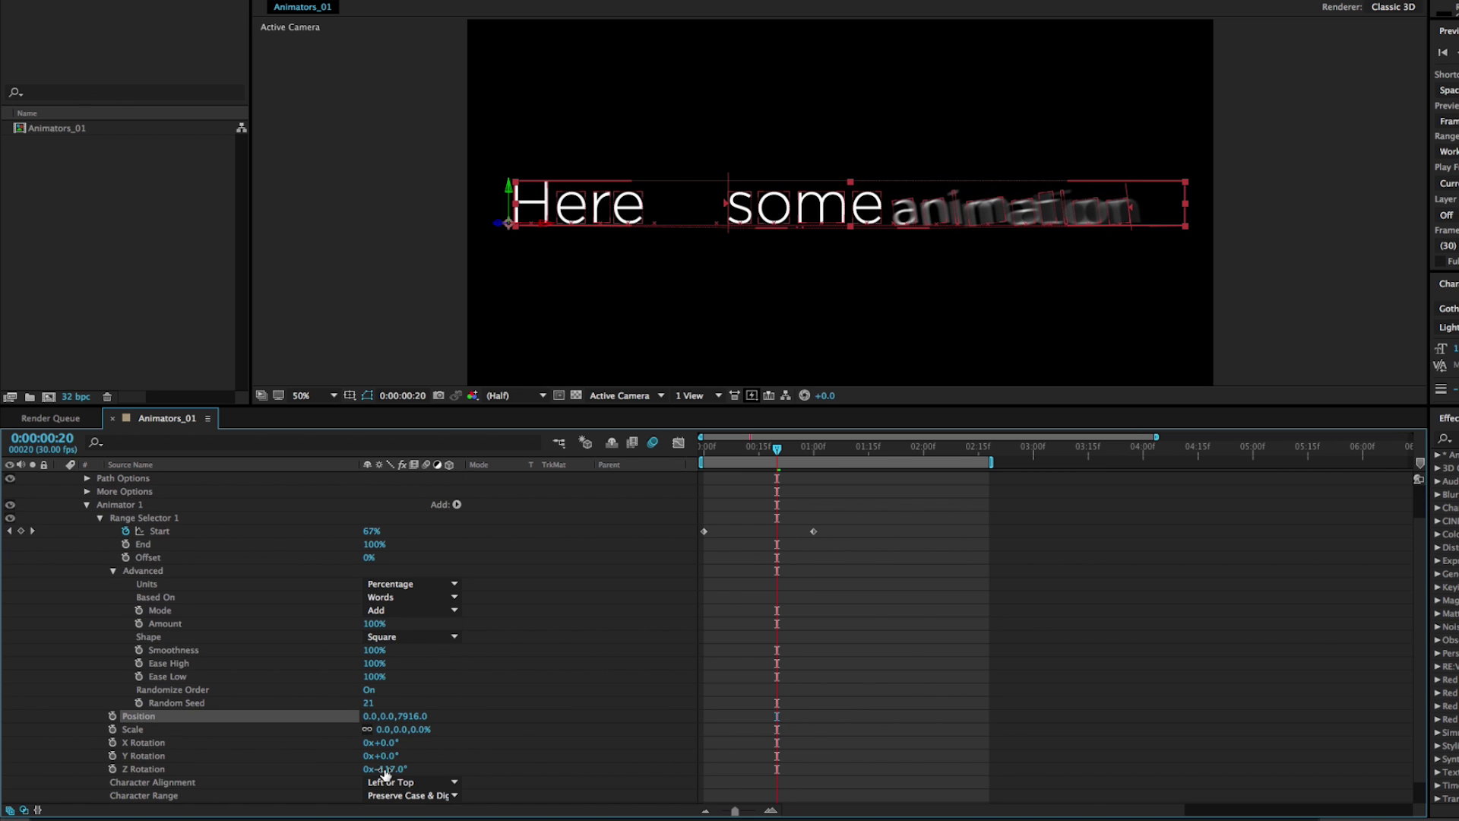
Zero Z and Y Rotation, spin X Rotation to -3x-346°, and move the last Start keyframe later
left_click(383, 769)
type("0")
key("Return")
mouse_move(385, 748)
left_mouse_down()
mouse_move(320, 757)
mouse_move(374, 757)
left_mouse_up()
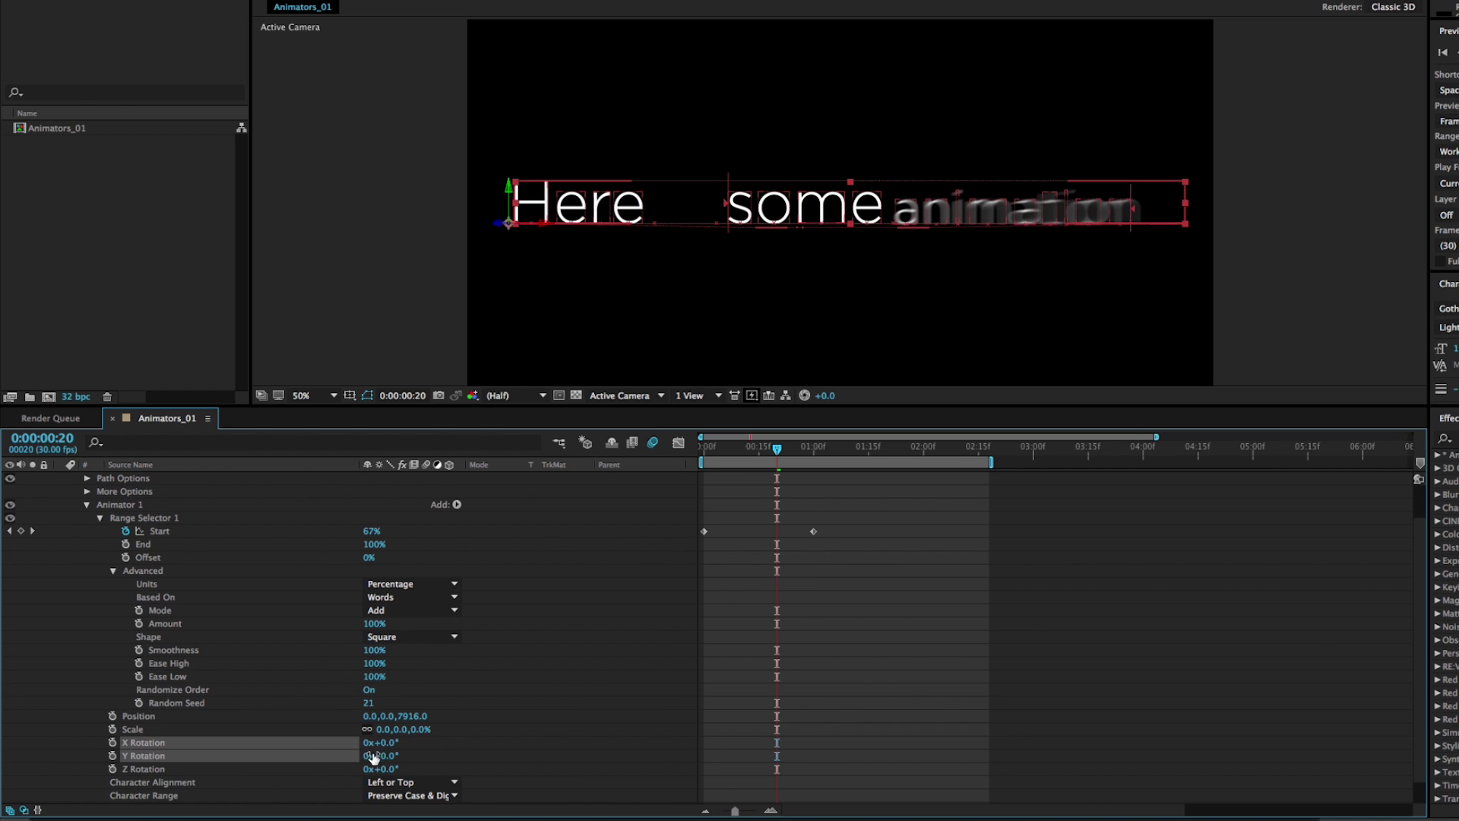
left_click(384, 756)
type("0")
key("Return")
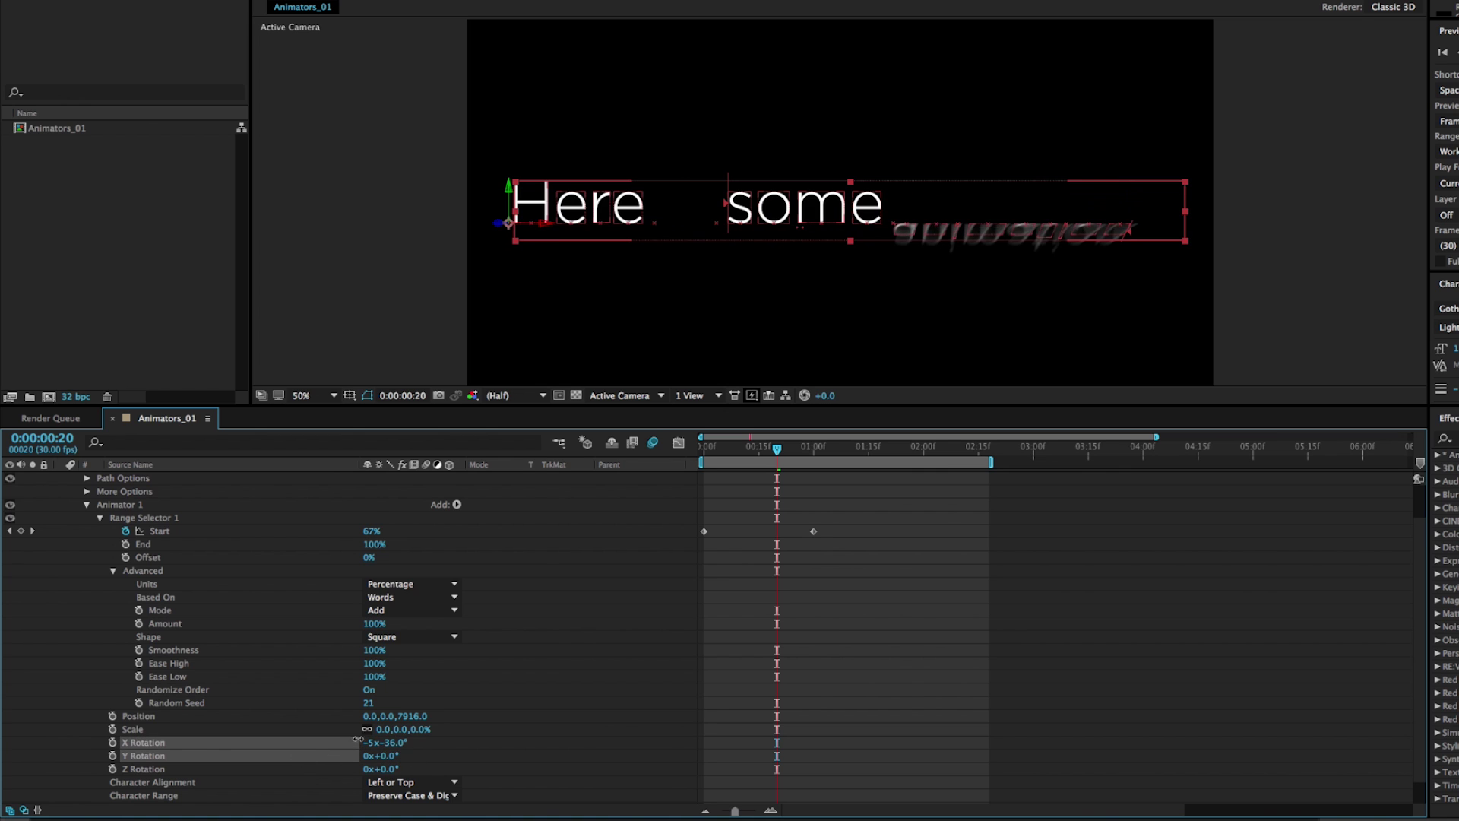
mouse_move(380, 743)
left_mouse_down()
mouse_move(357, 741)
mouse_move(387, 739)
left_mouse_up()
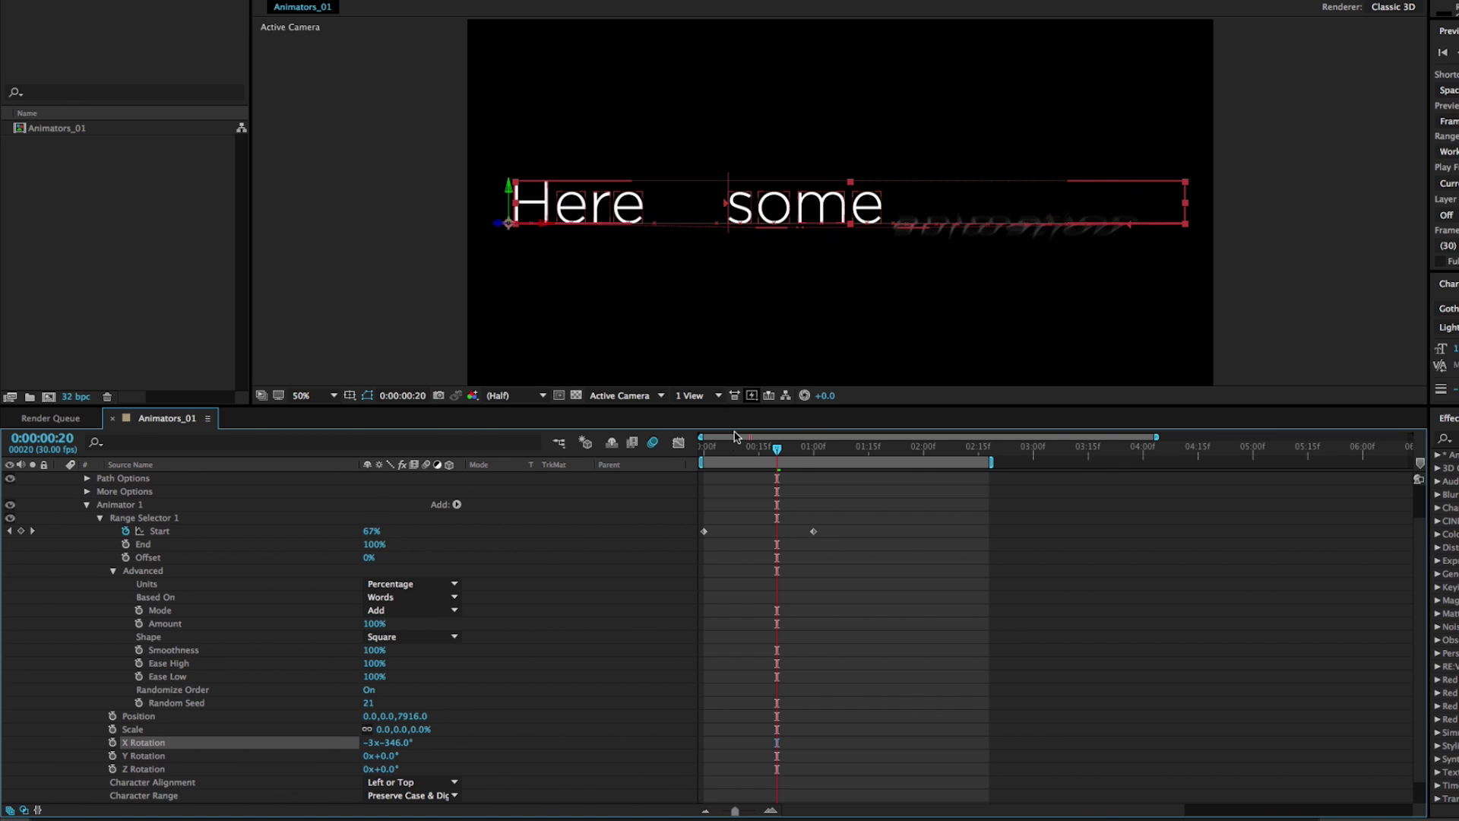
mouse_move(726, 448)
left_mouse_down()
mouse_move(712, 451)
mouse_move(749, 450)
left_mouse_up()
left_click_drag(813, 531, 904, 532)
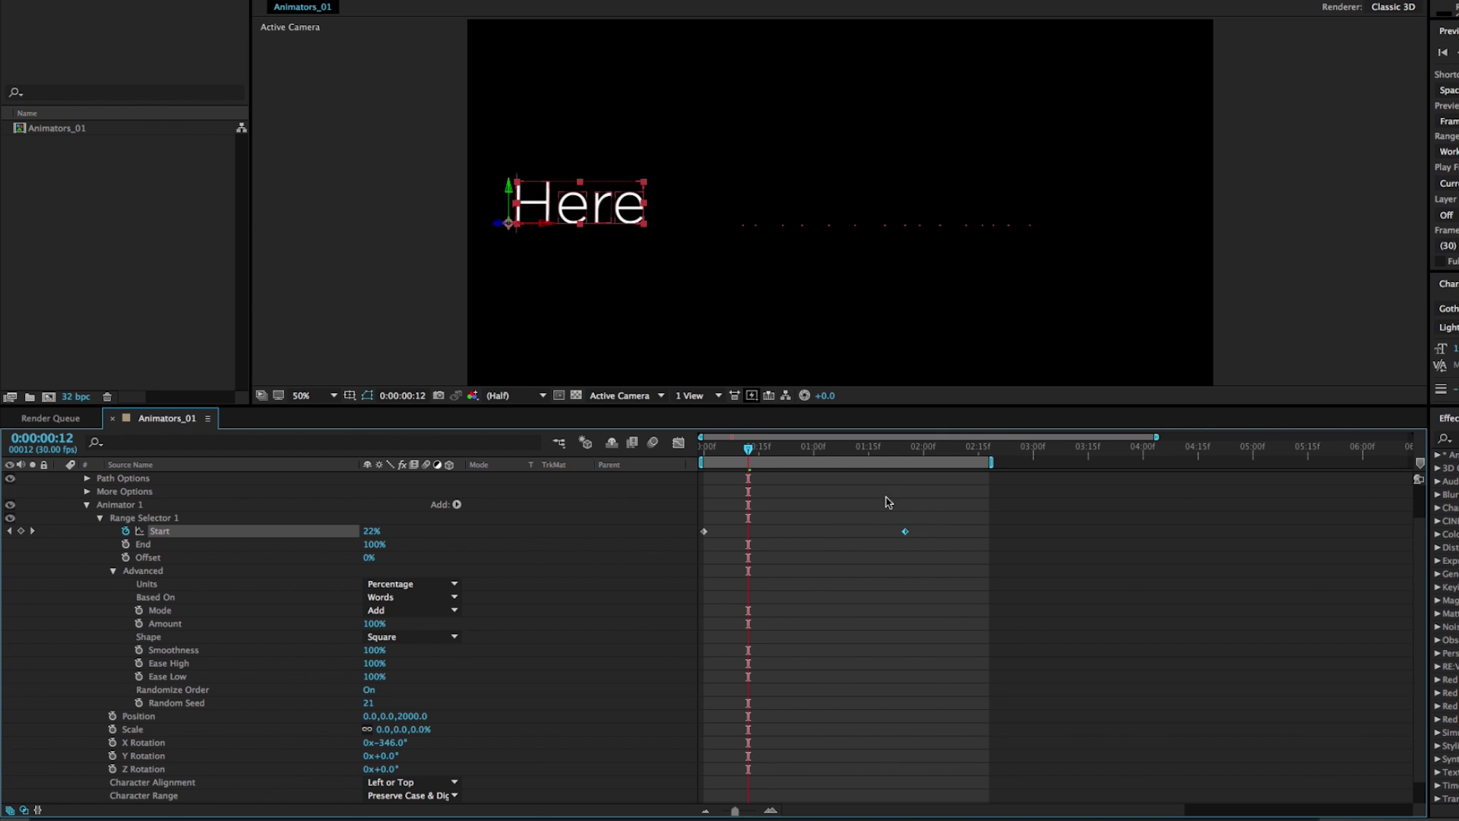
Preview the reveal and extend the work area end to 04:00
left_click_drag(747, 452, 813, 456)
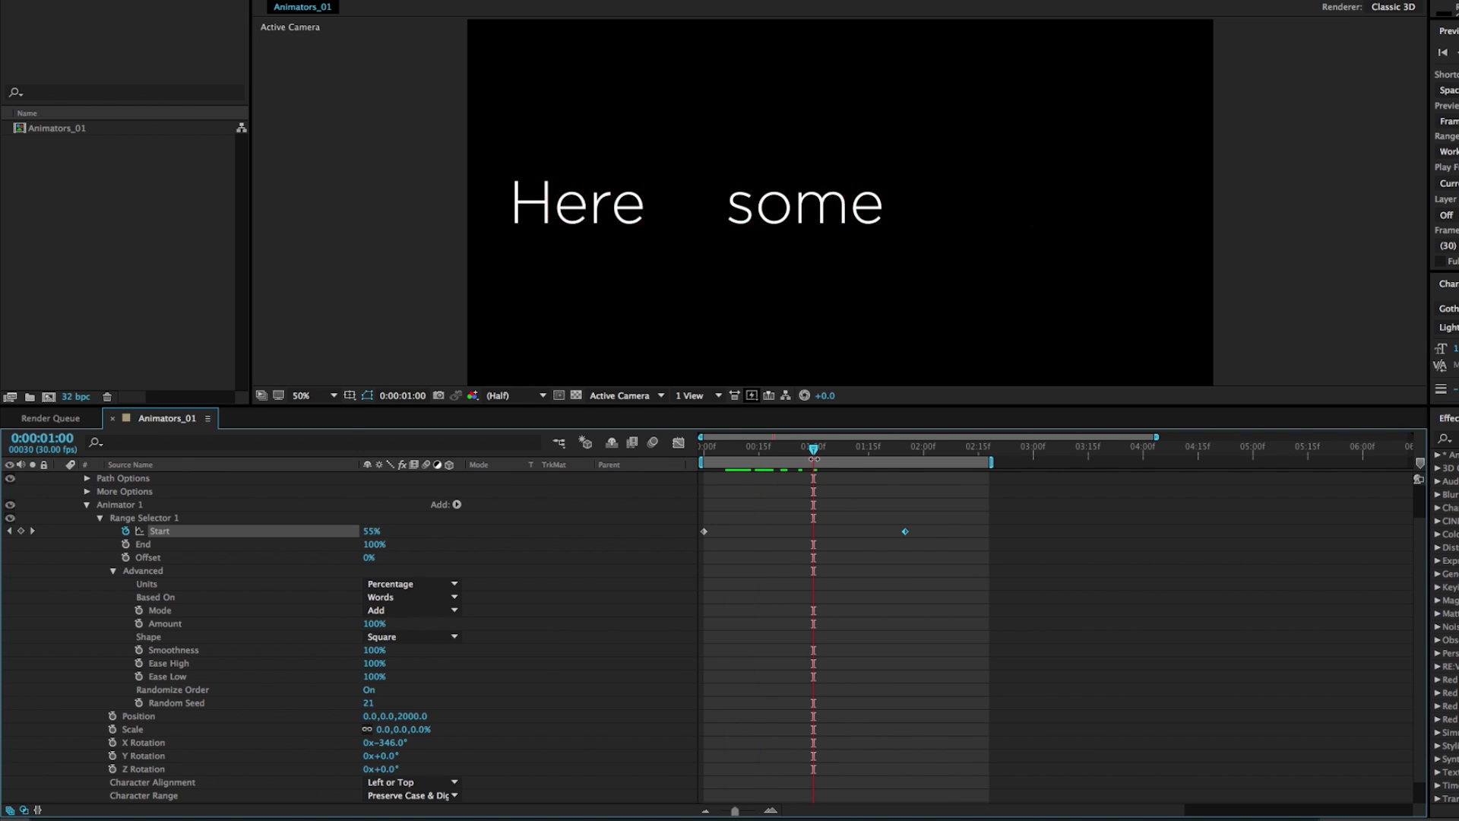
key("space")
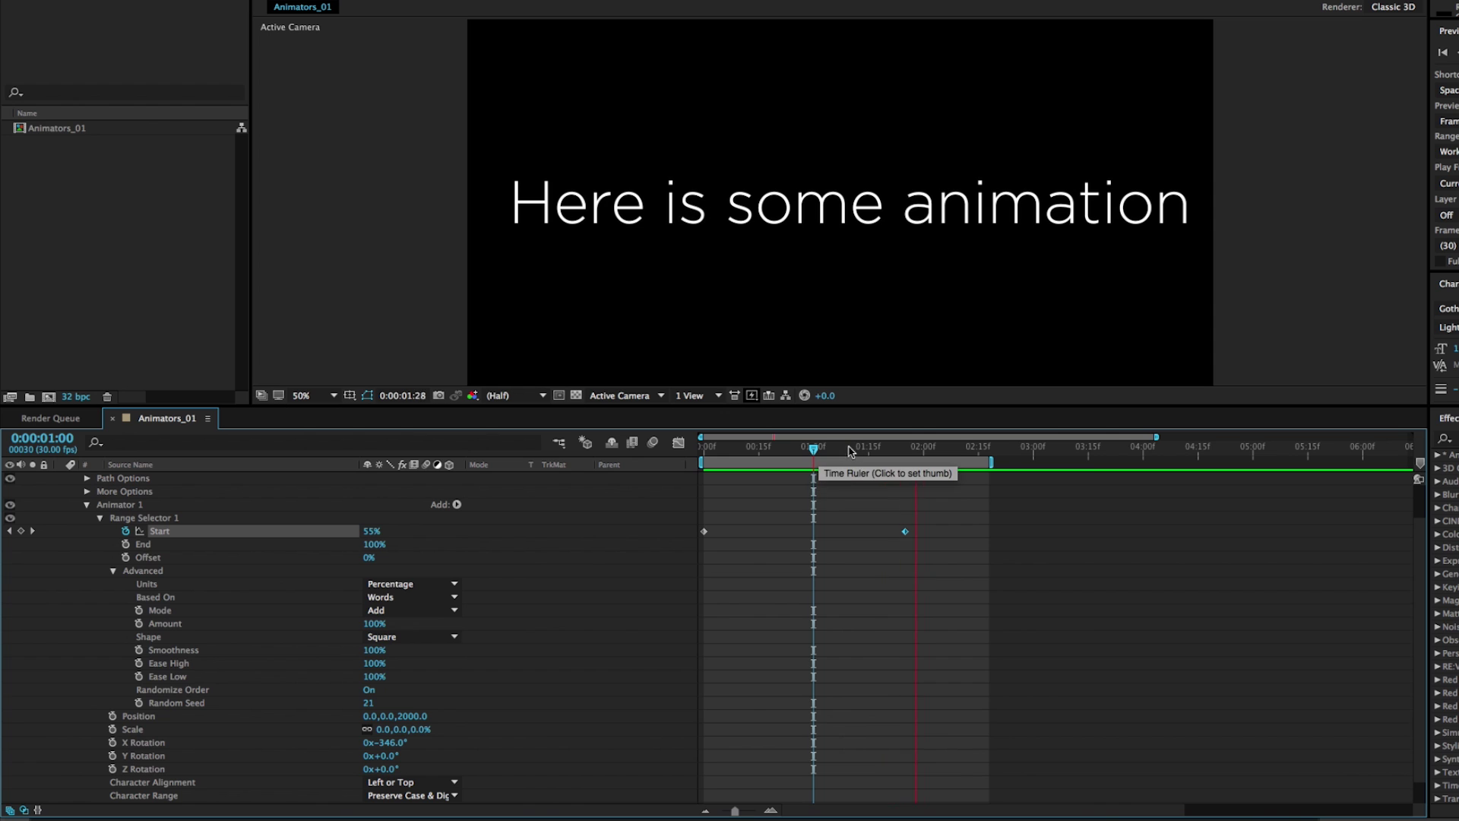
left_click_drag(864, 453, 902, 454)
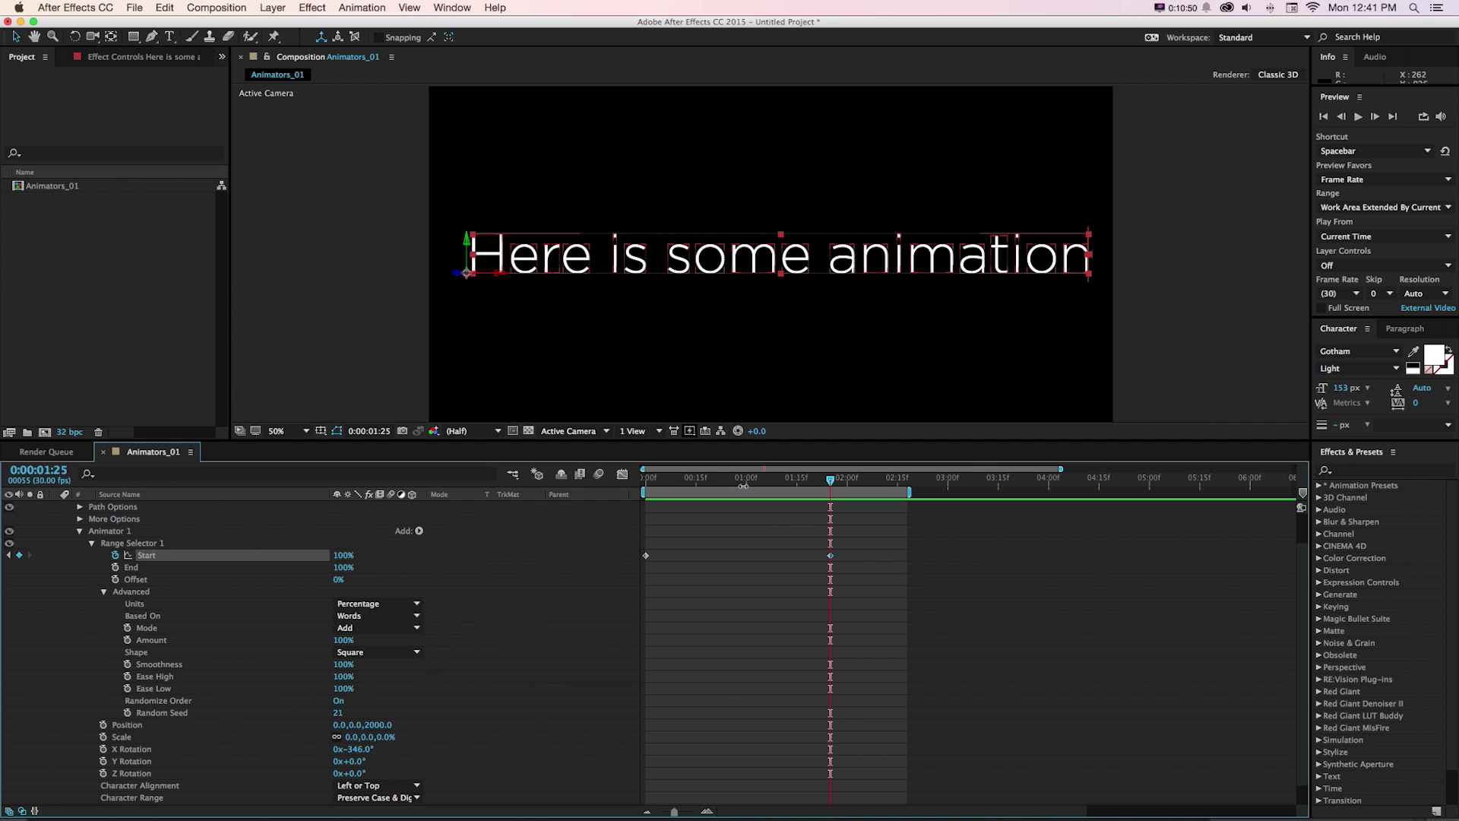
left_click_drag(911, 493, 1047, 493)
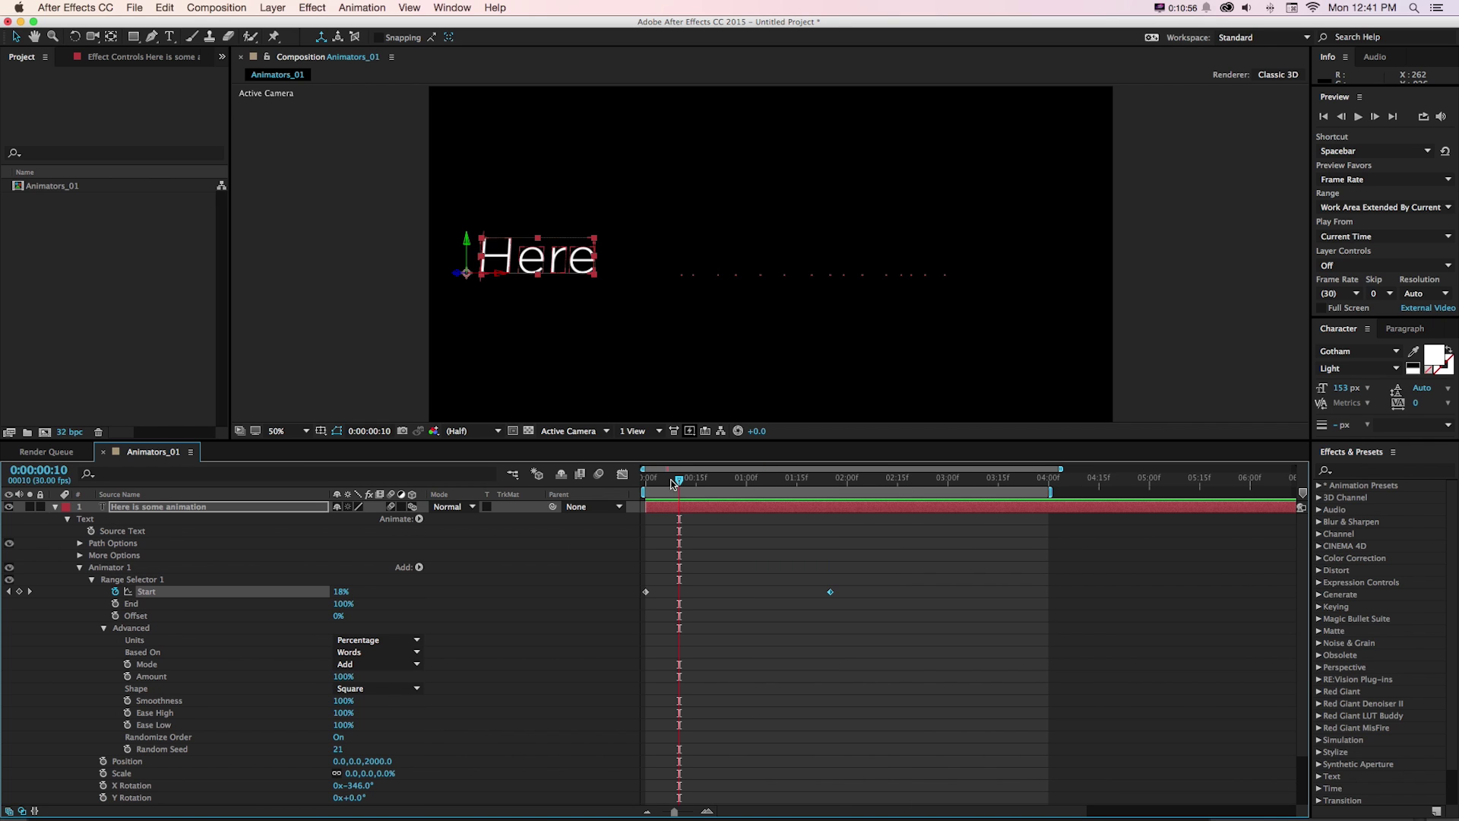
Move the text layer a little higher in the frame
left_click_drag(672, 483, 829, 481)
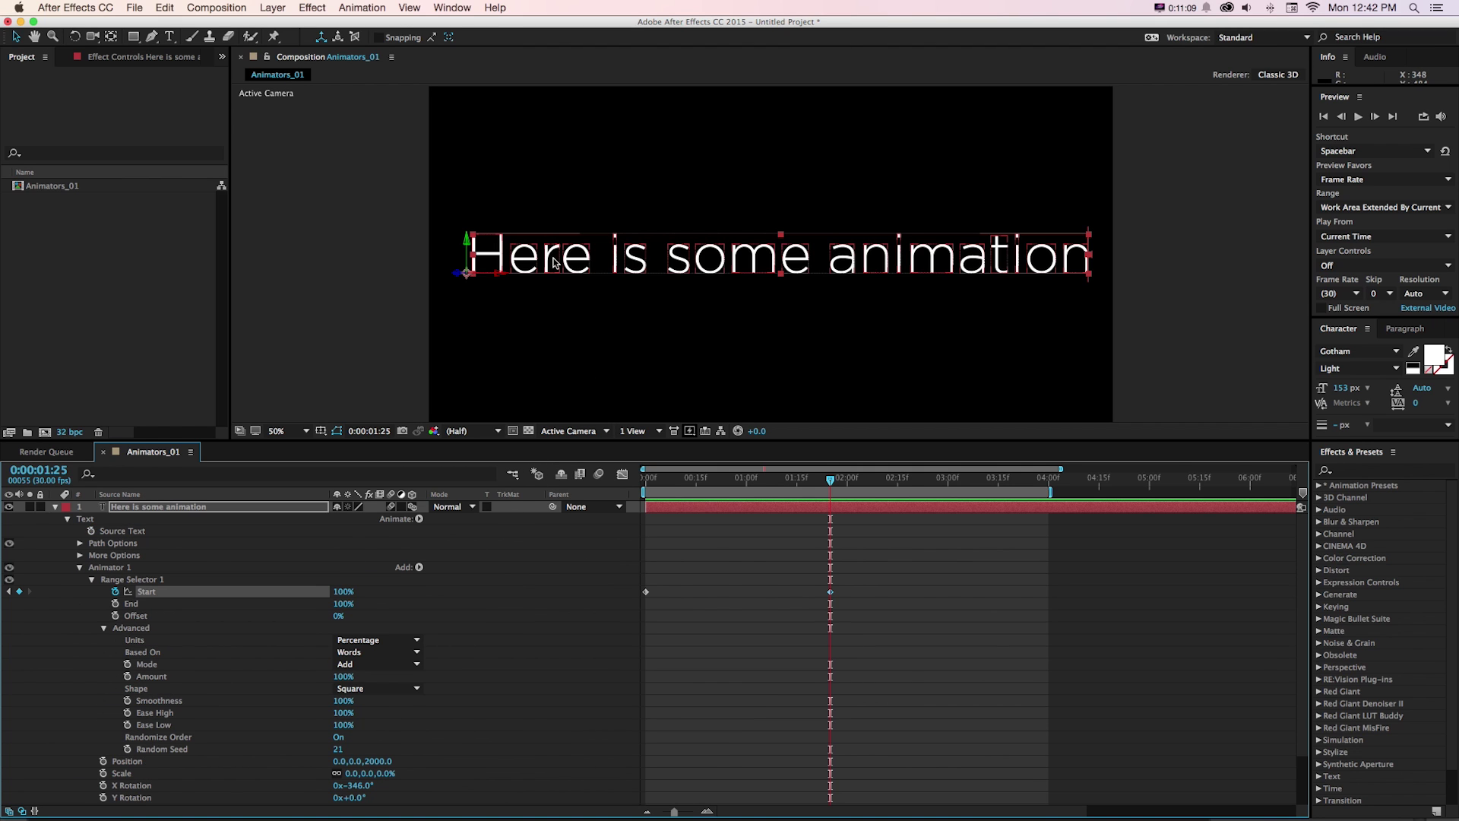
left_click_drag(556, 262, 558, 226)
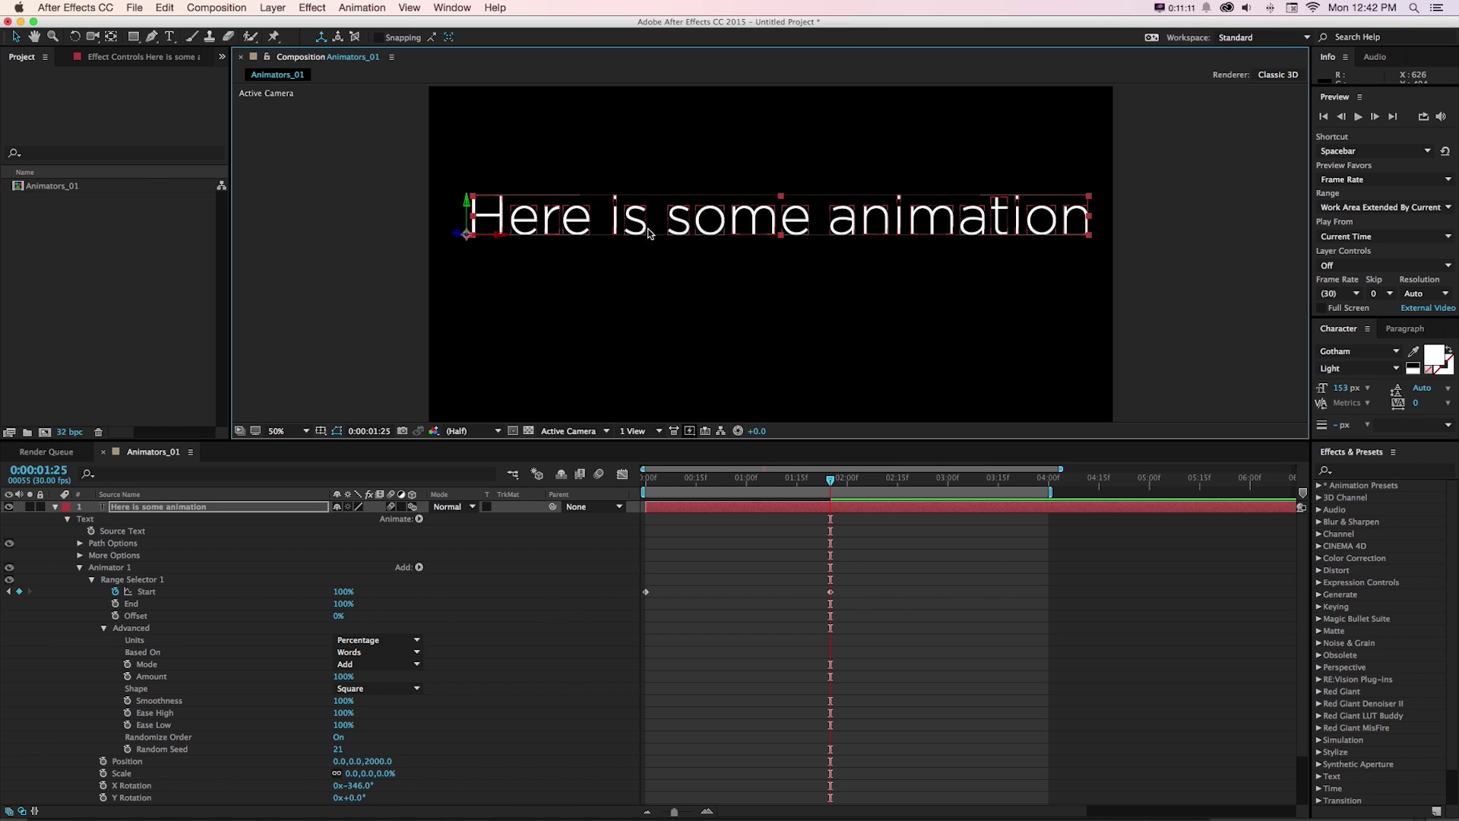
key("super+t")
Replace the line with 'some other text here' and scrub around 01:14 to check the reveal
left_click(753, 479)
left_click_drag(756, 481, 814, 481)
triple_click(708, 224)
type("some other text here")
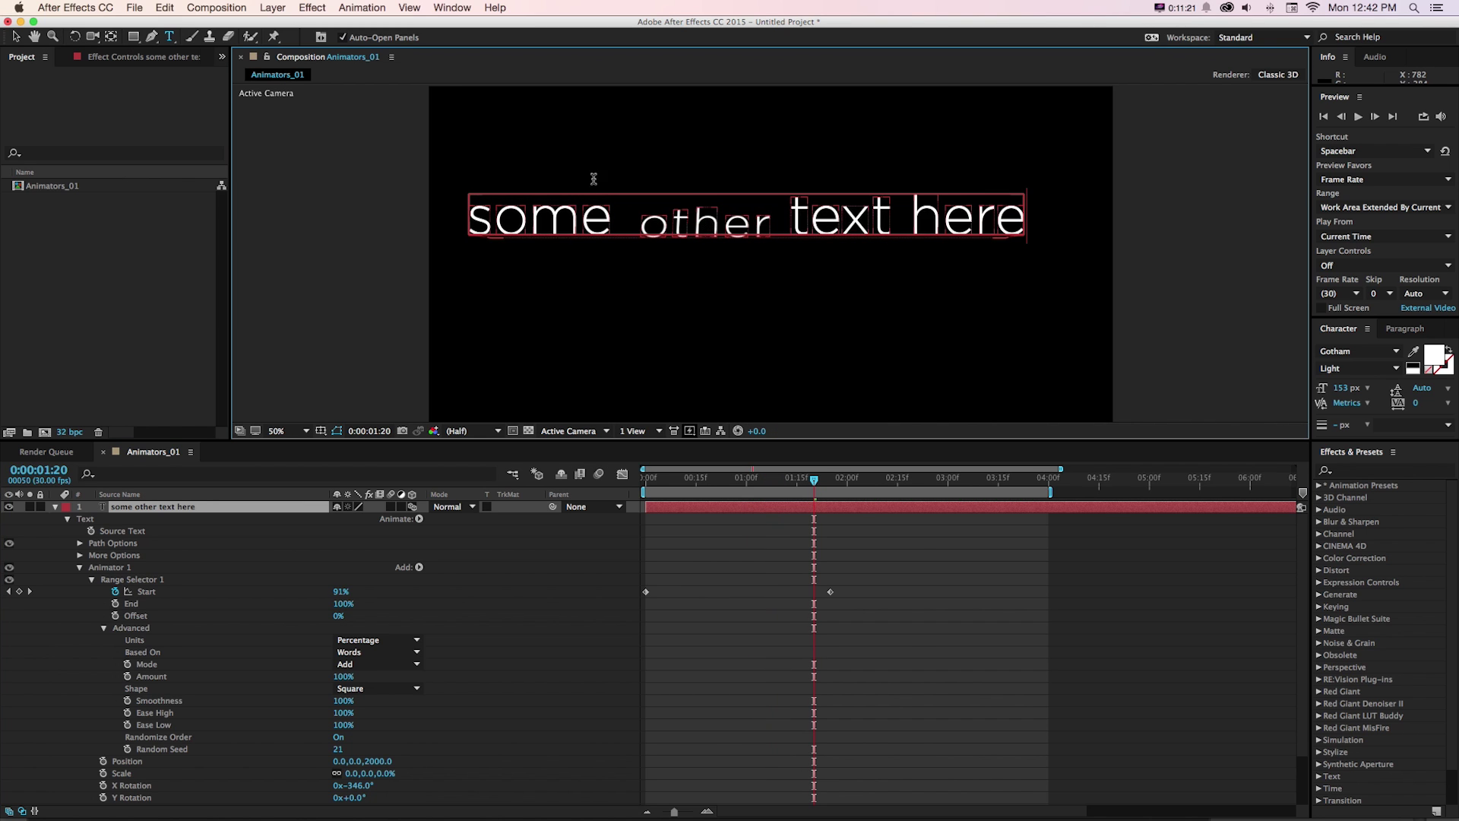
left_click(15, 37)
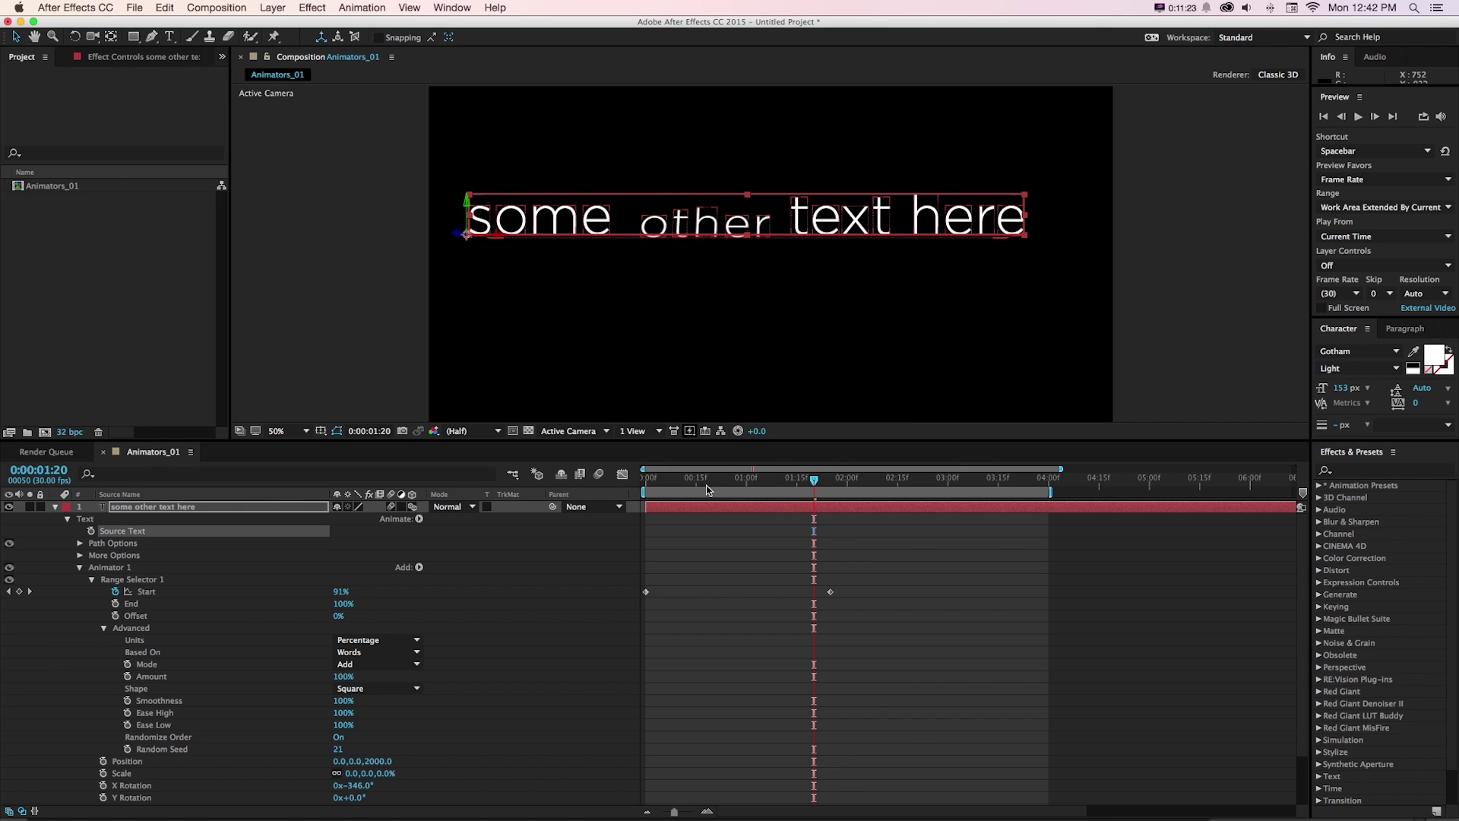
left_click_drag(694, 486, 830, 488)
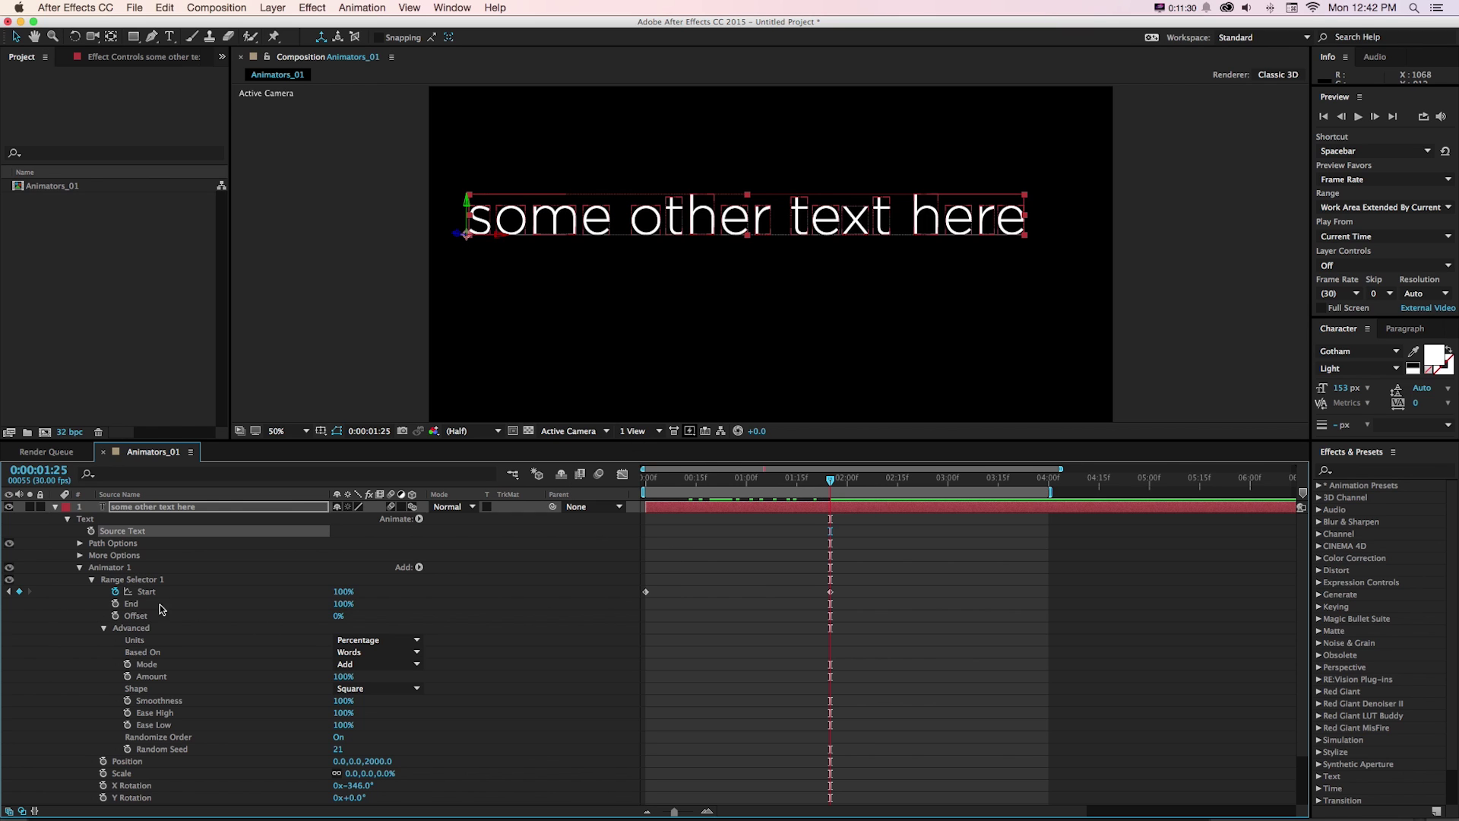
Keyframe End from 100% at 02:05 to 0% at 03:05 and trim the layer's out point to 03:05
key("shift+Page_Down")
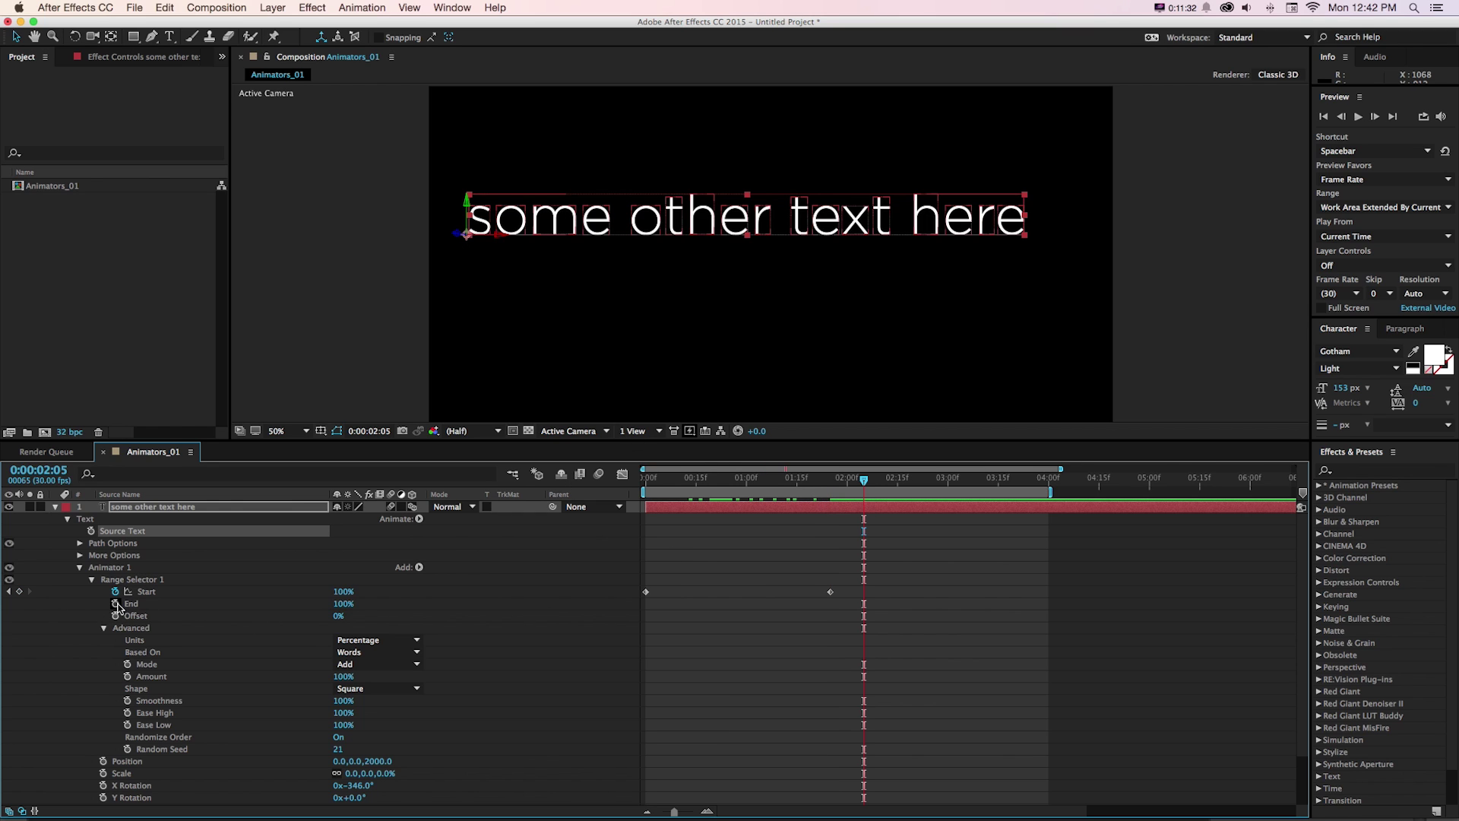
left_click(115, 604)
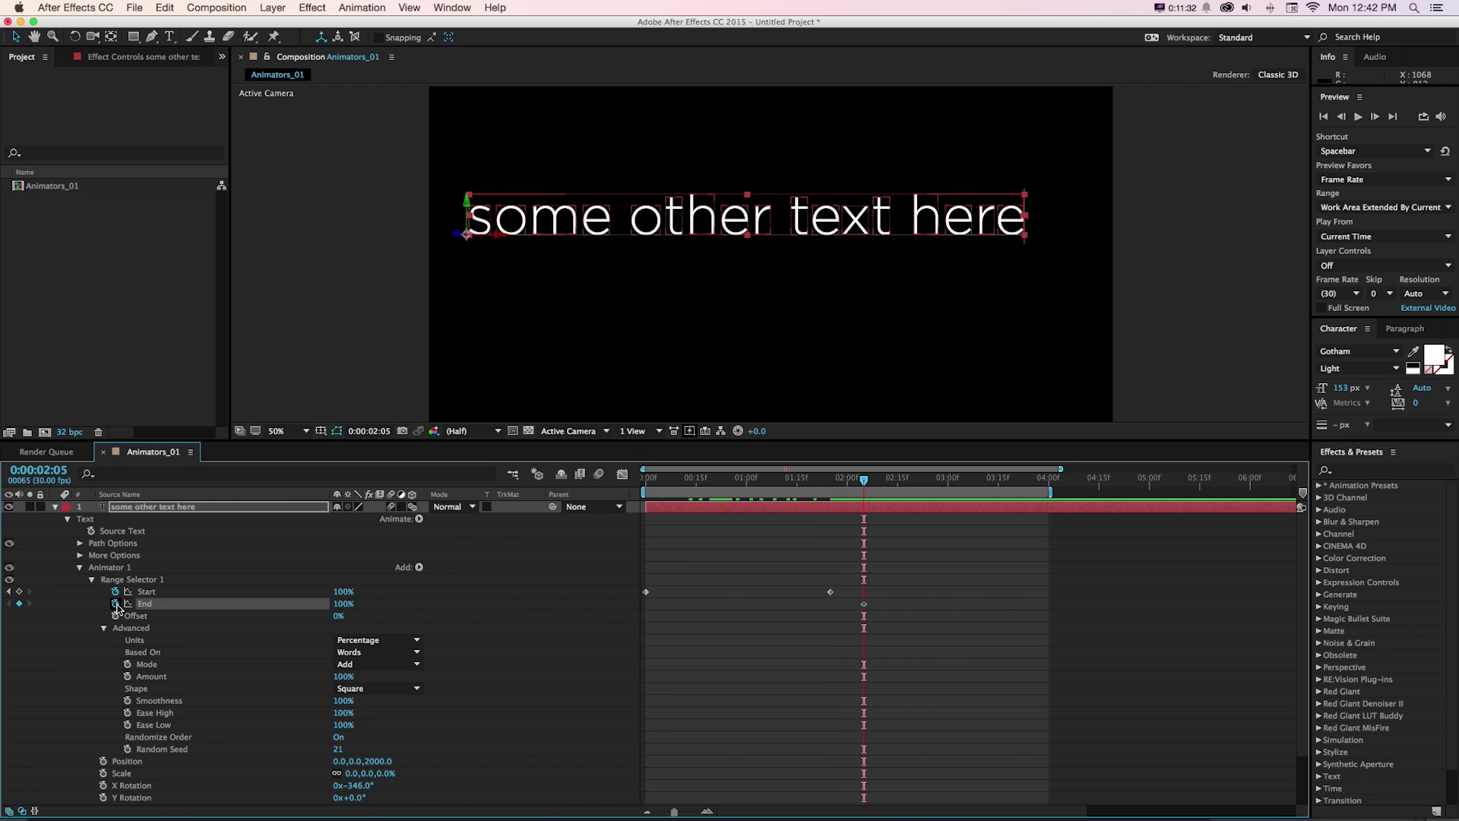
key("shift+Page_Down")
key("shift+Page_Down")
key("shift+Page_Down")
left_click_drag(344, 603, 277, 608)
mouse_move(963, 494)
left_mouse_down()
mouse_move(889, 496)
mouse_move(959, 499)
left_mouse_up()
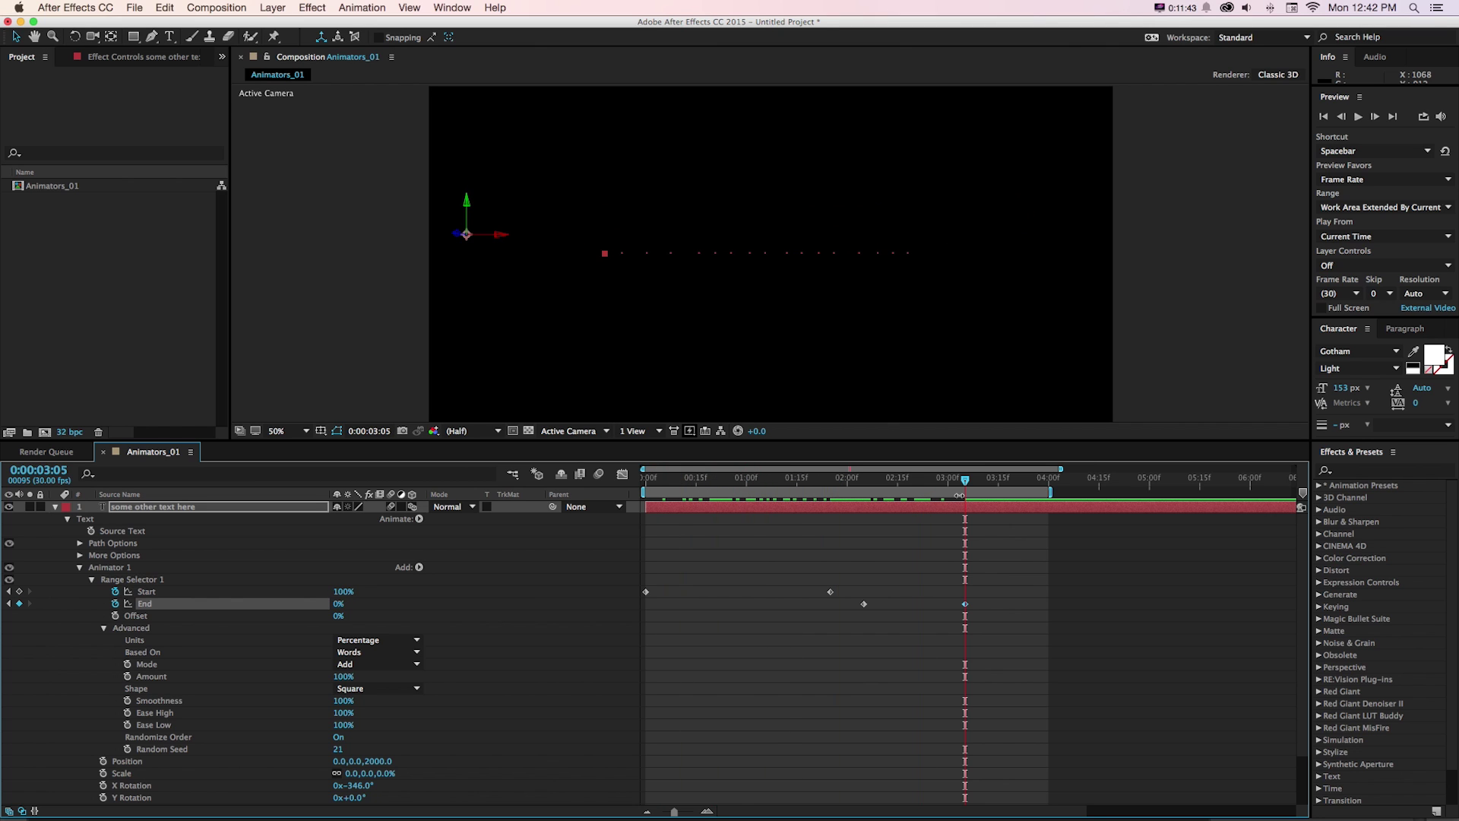
key("alt+bracketright")
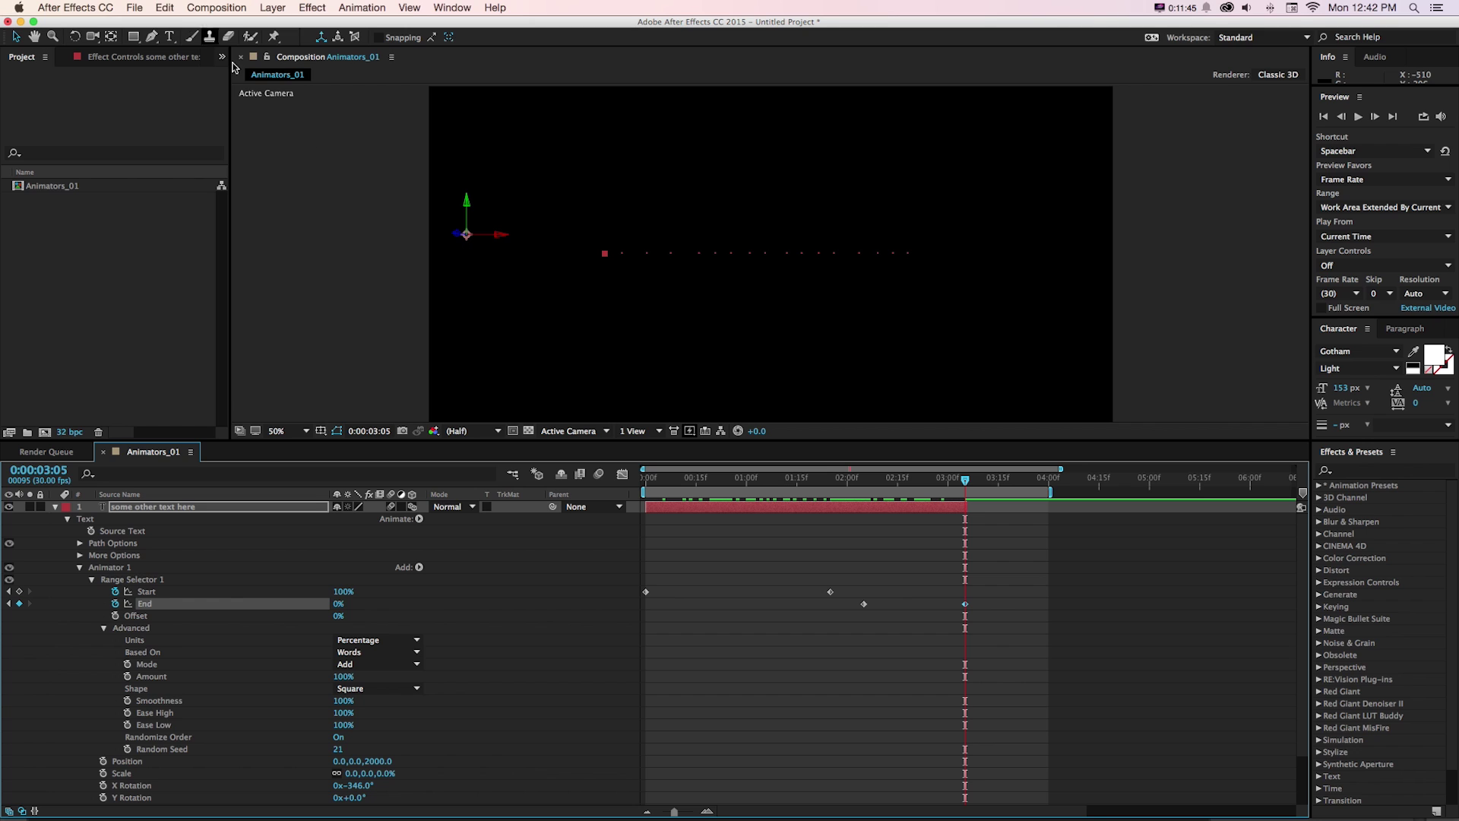
Duplicate the text layer, extend the work area to about 6 s, and start the copy at 3:05
left_click(165, 8)
left_click(171, 238)
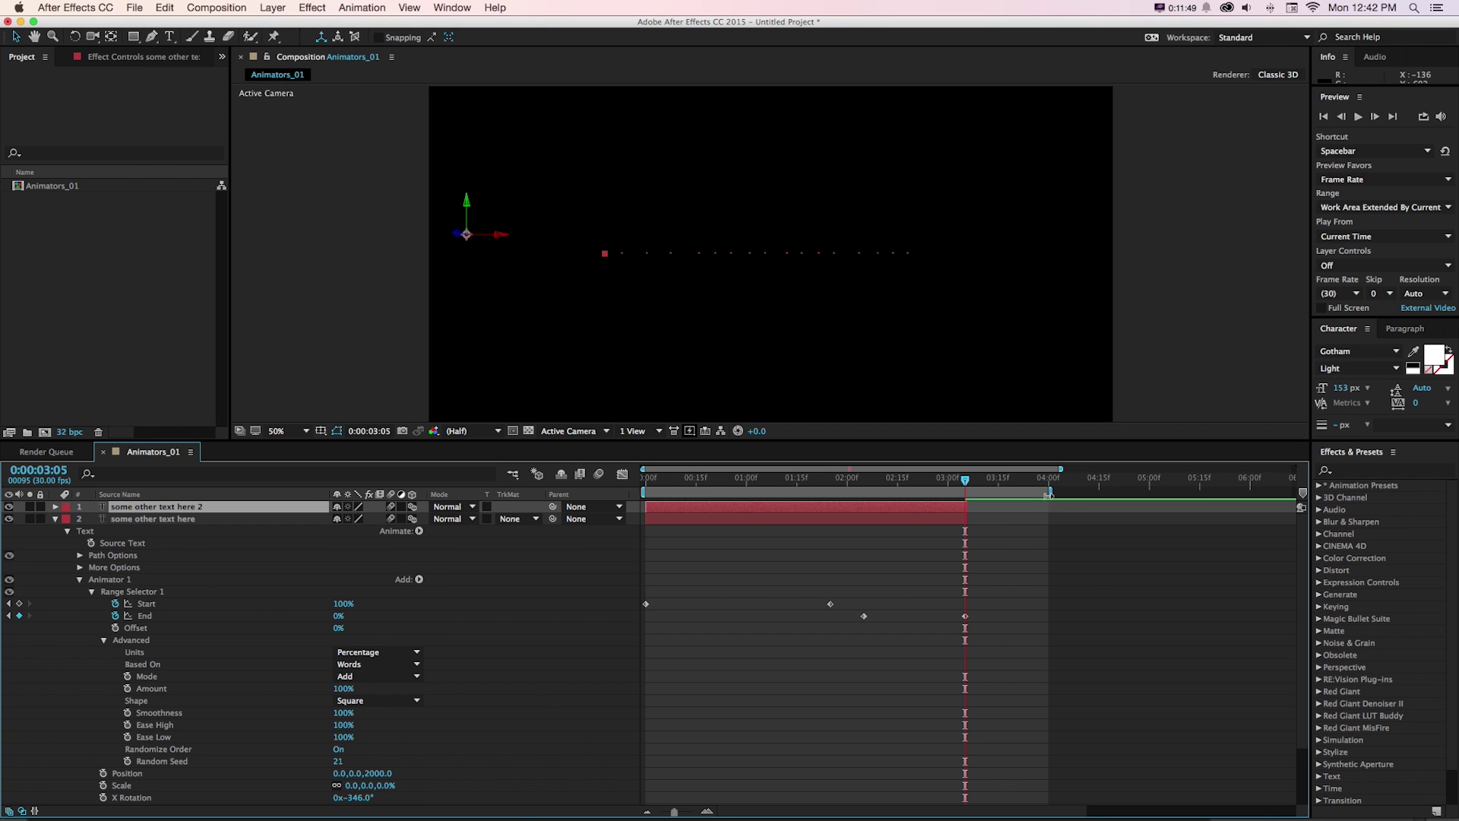
left_click_drag(1048, 494, 1285, 493)
left_click_drag(742, 507, 1058, 520)
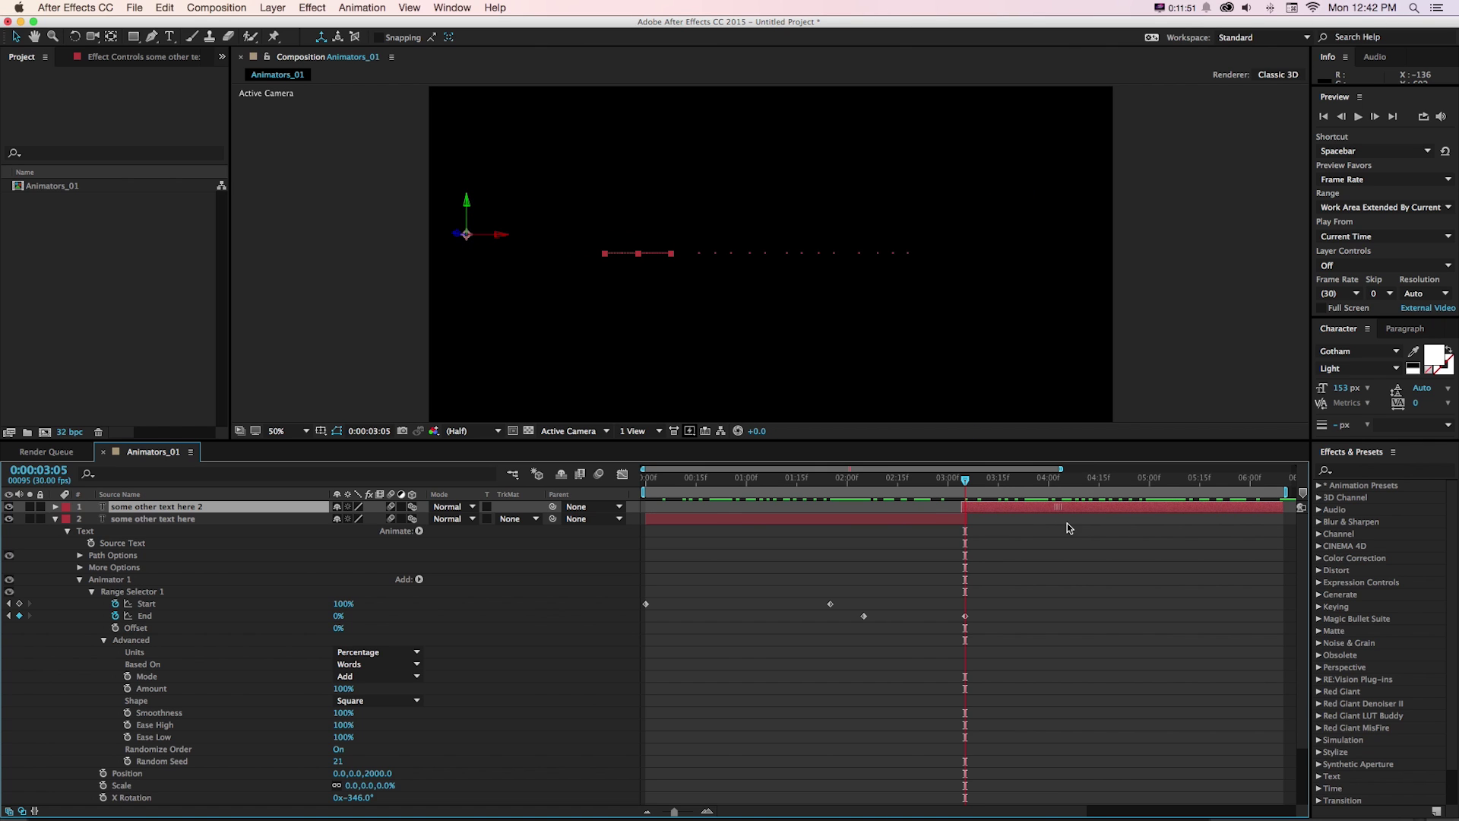
Change the copied layer's text to 'something else here' and scrub back to preview it
key("u")
scroll(988, 528, "right", 5)
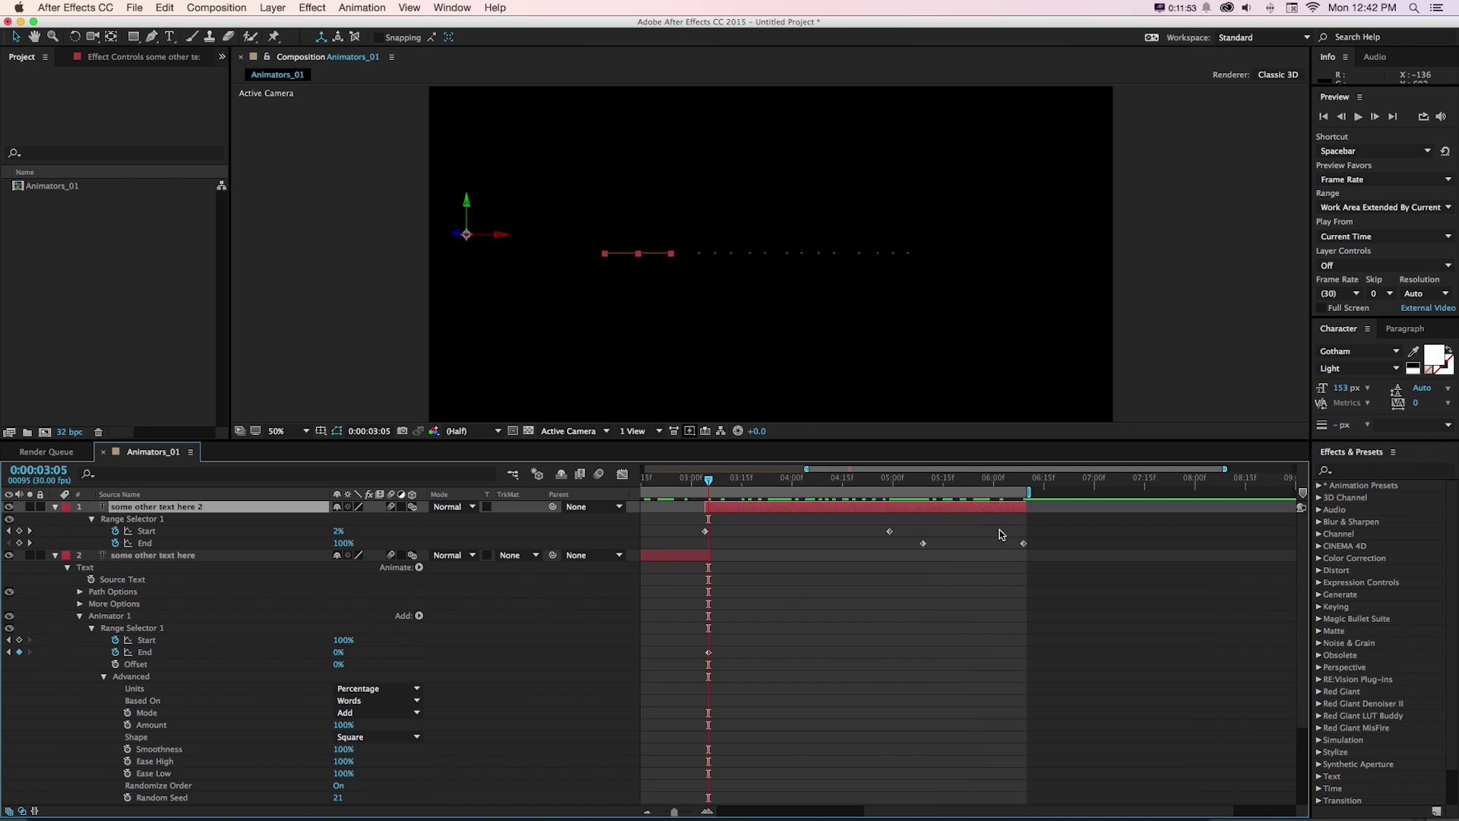
scroll(904, 532, "left", 1)
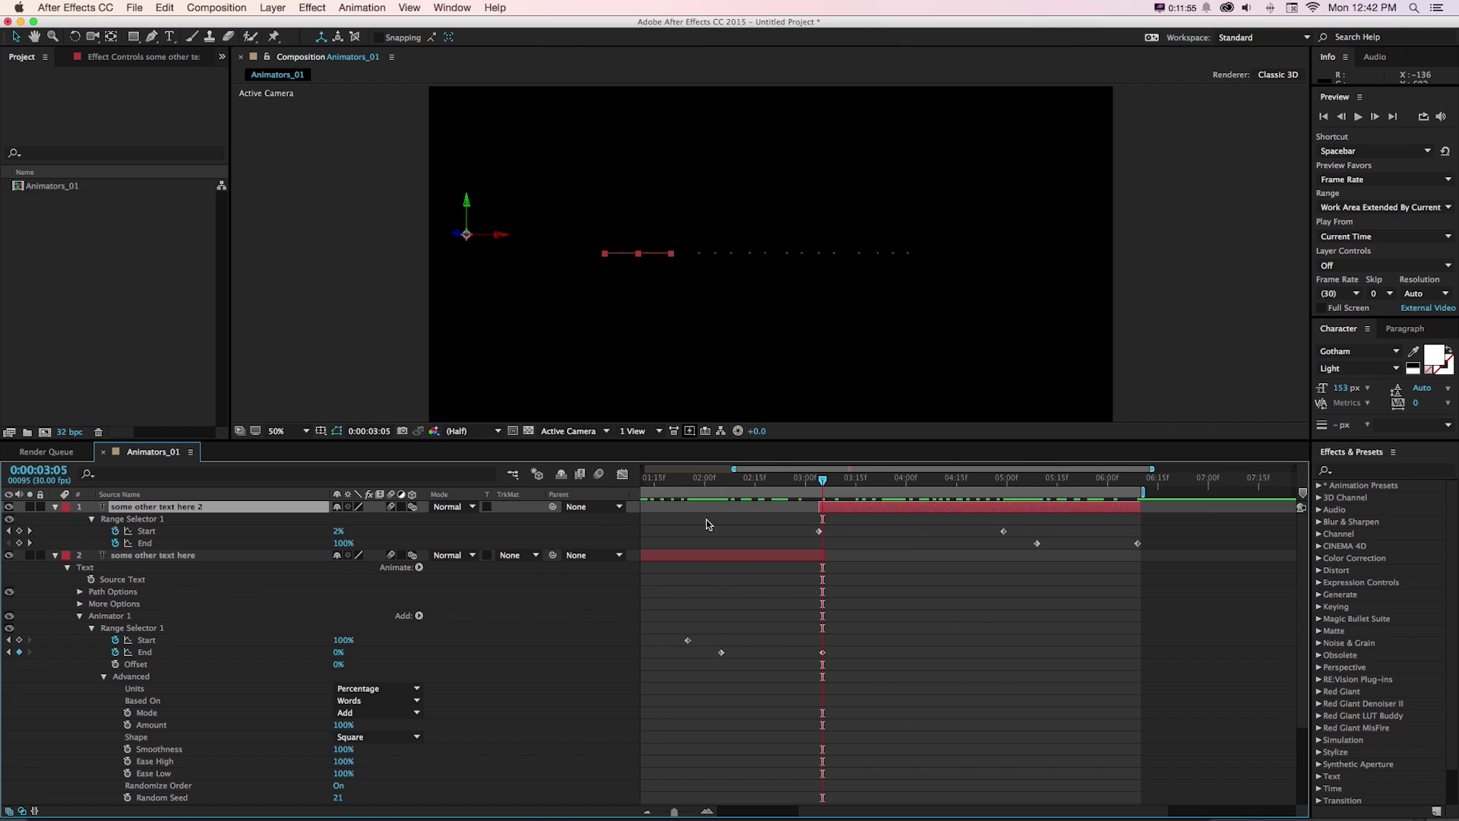
double_click(548, 286)
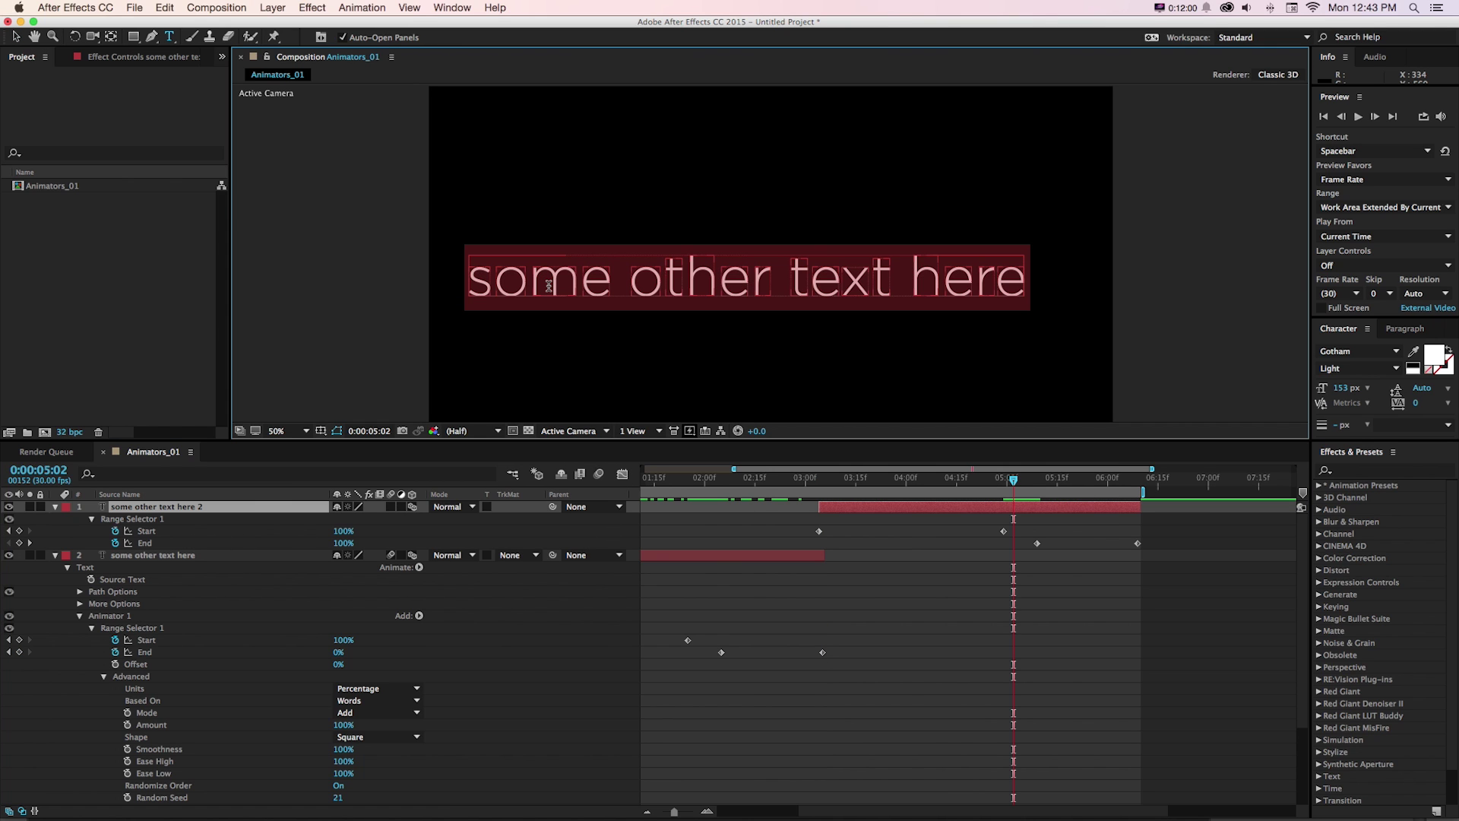
type("something else")
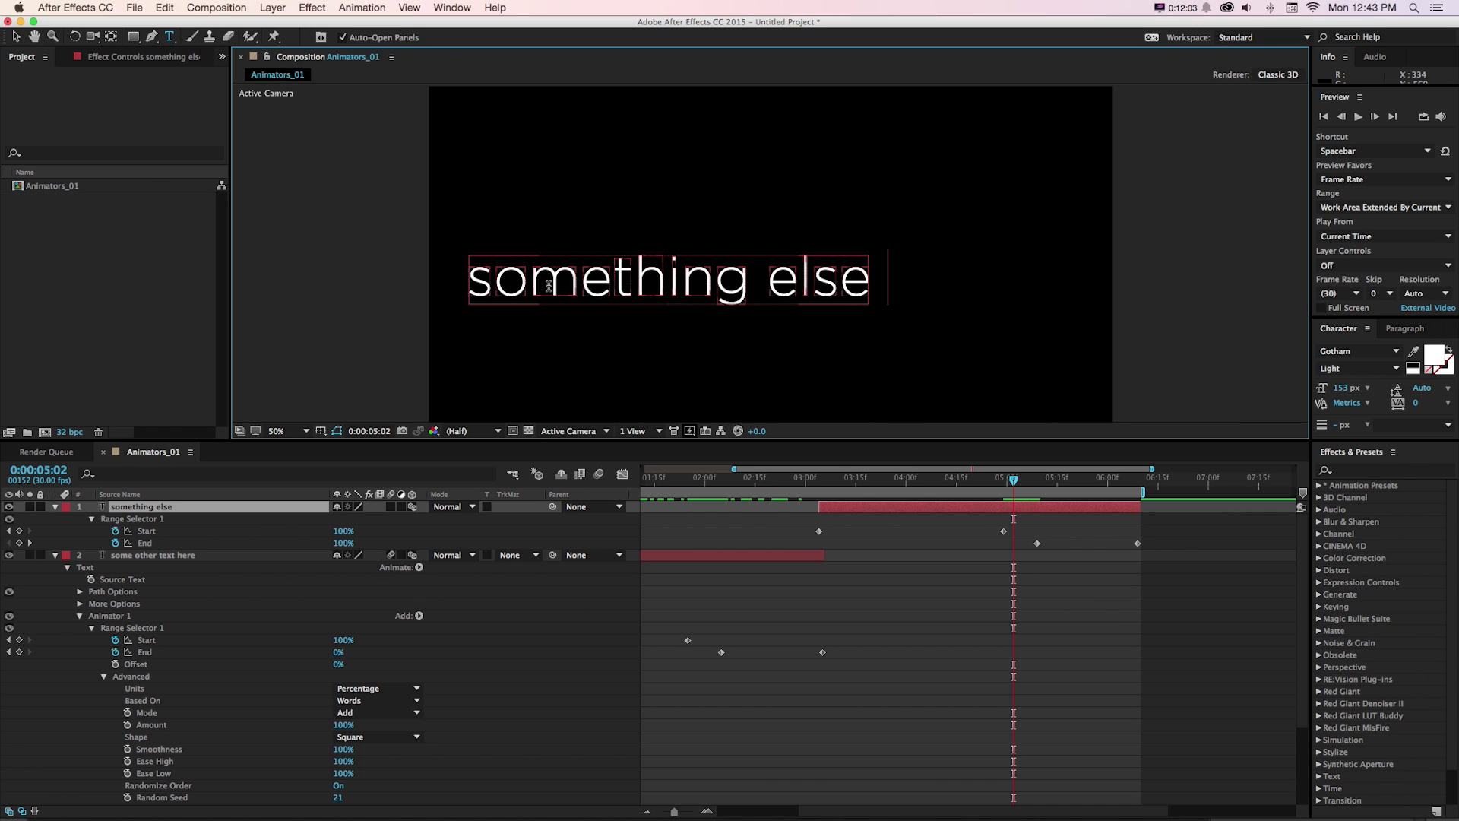
type(" here")
key("Escape")
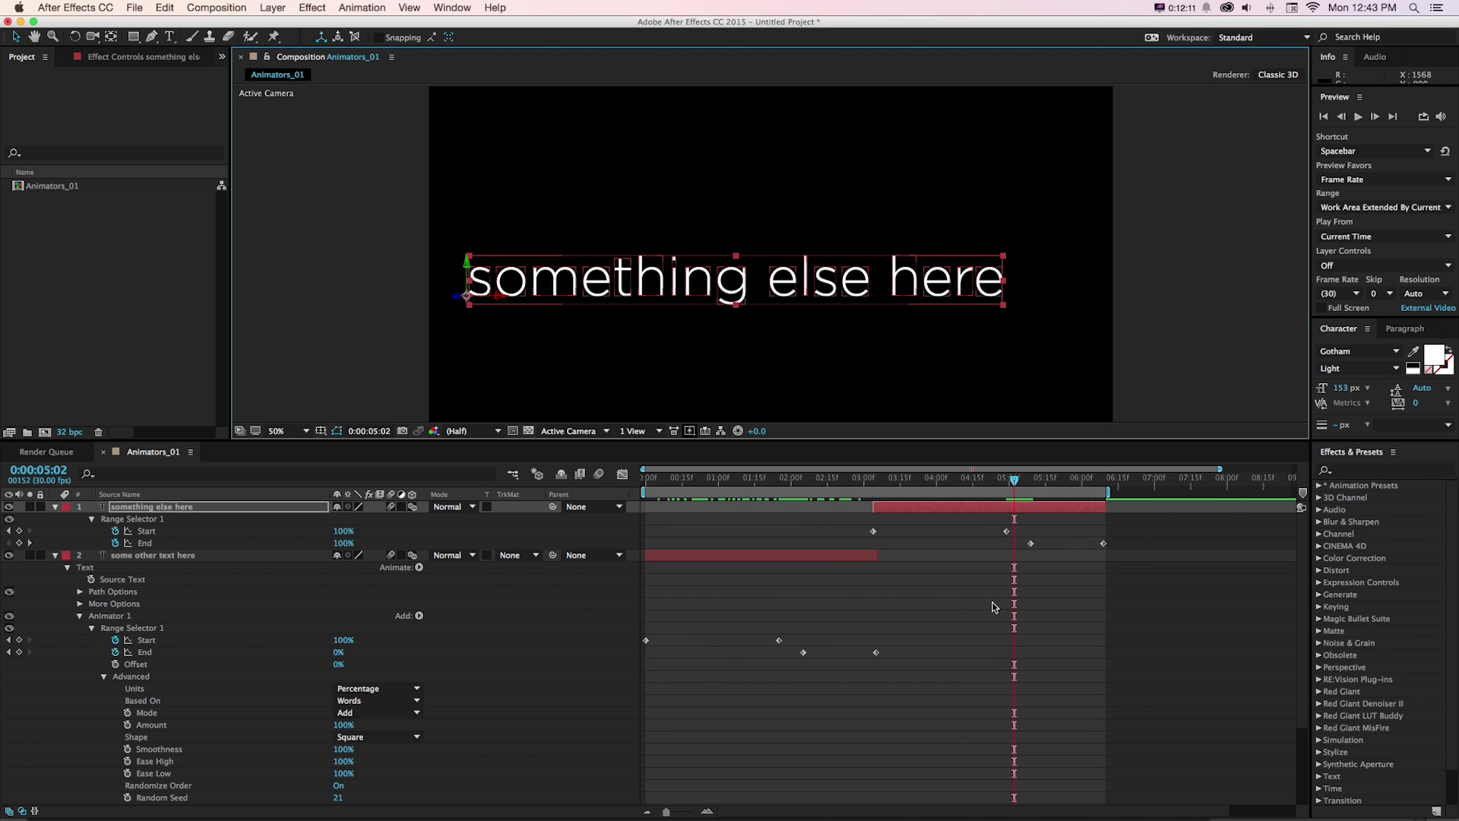
left_click_drag(676, 480, 898, 491)
Make the 'something else here' text bright green (43FF09)
key("Page_Up")
key("Page_Up")
key("Page_Up")
key("Page_Up")
key("Page_Up")
key("Page_Up")
key("Page_Up")
key("Page_Up")
key("Page_Up")
key("Page_Up")
key("Page_Up")
key("Page_Up")
key("Page_Up")
key("Page_Up")
key("Page_Up")
key("Page_Up")
key("Page_Up")
key("Page_Up")
key("Page_Up")
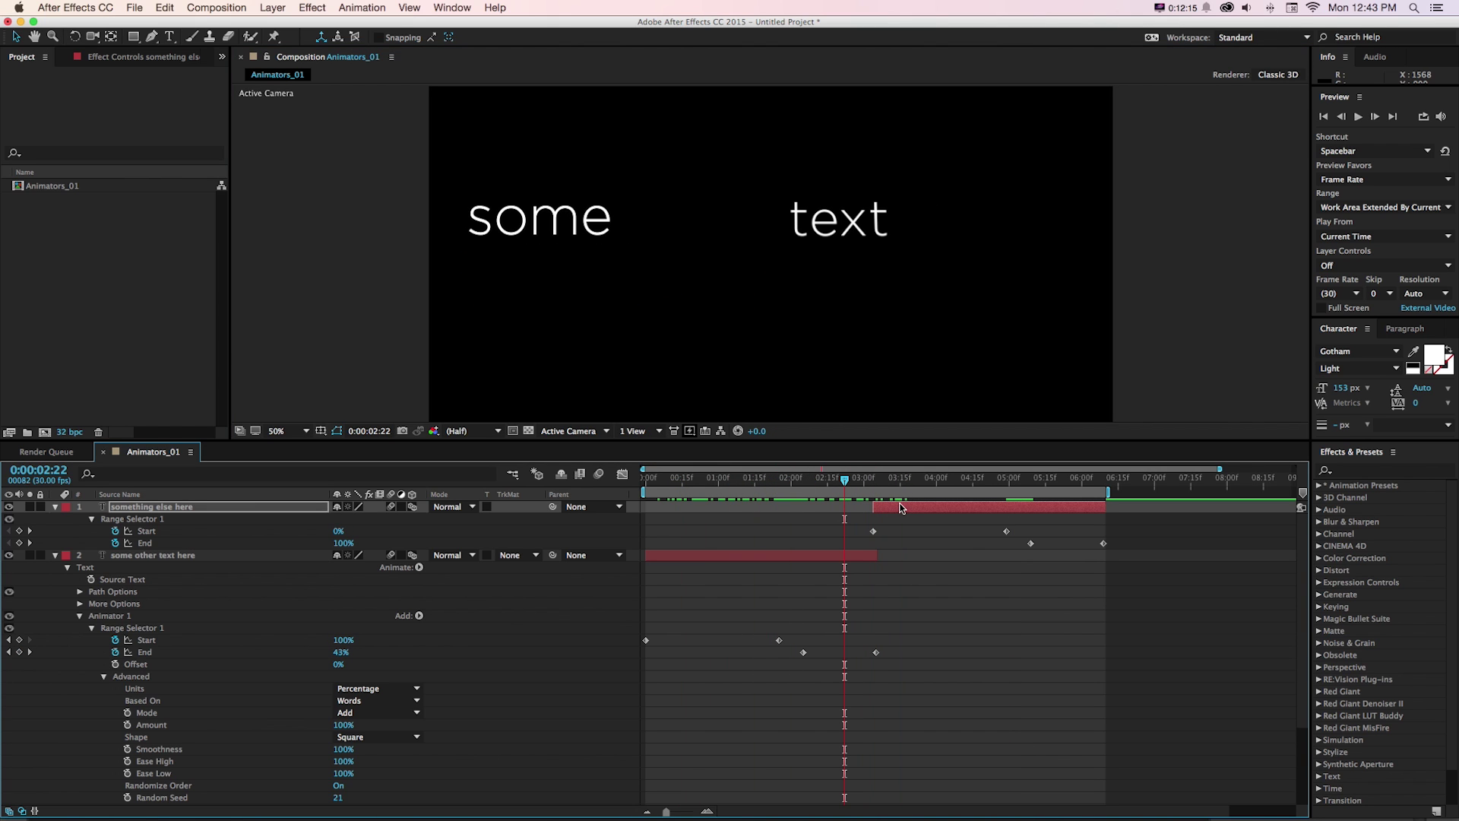
left_click(56, 507)
left_click(55, 506)
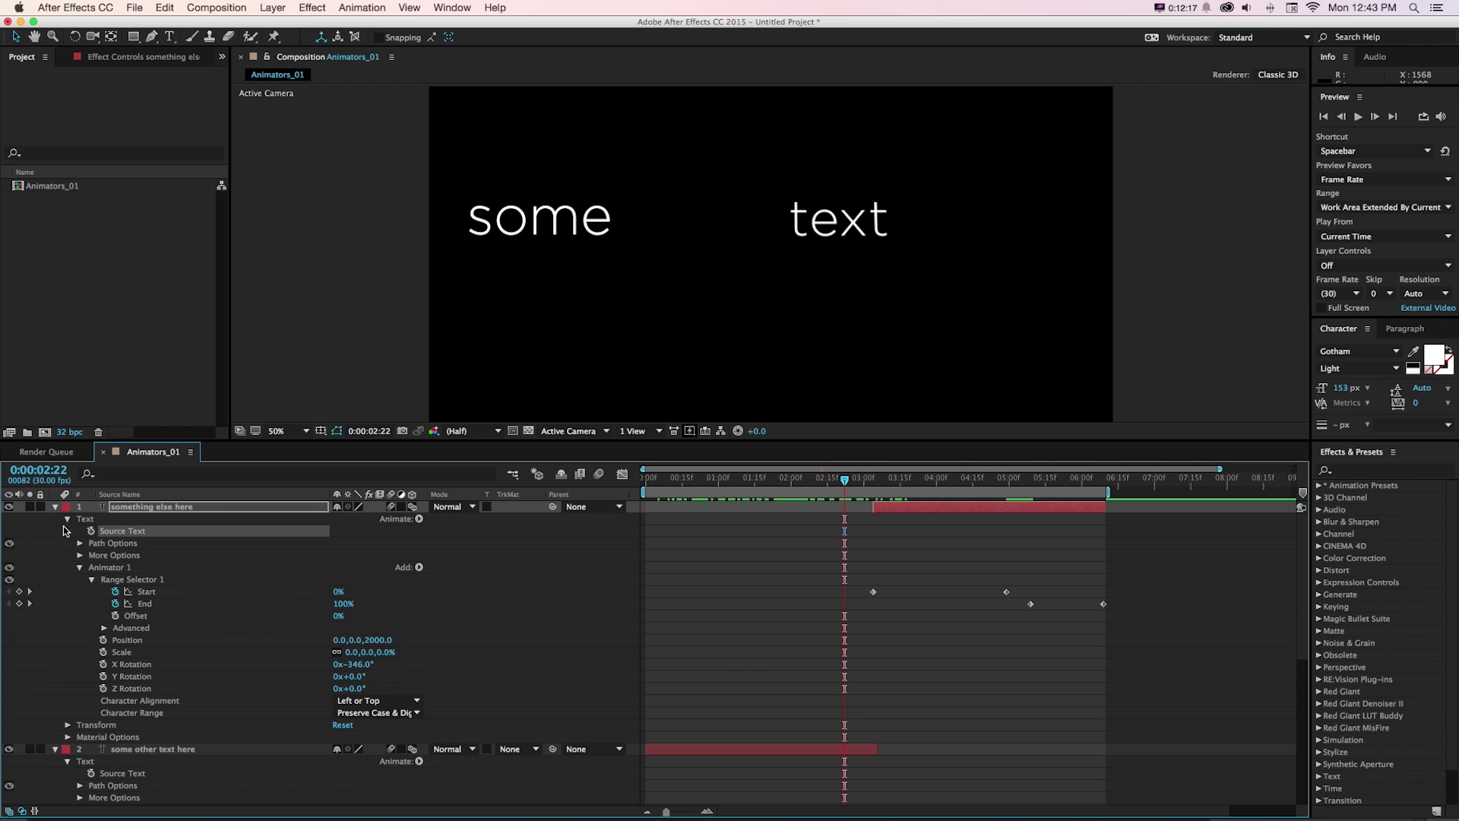
left_click_drag(885, 483, 933, 483)
left_click(1444, 363)
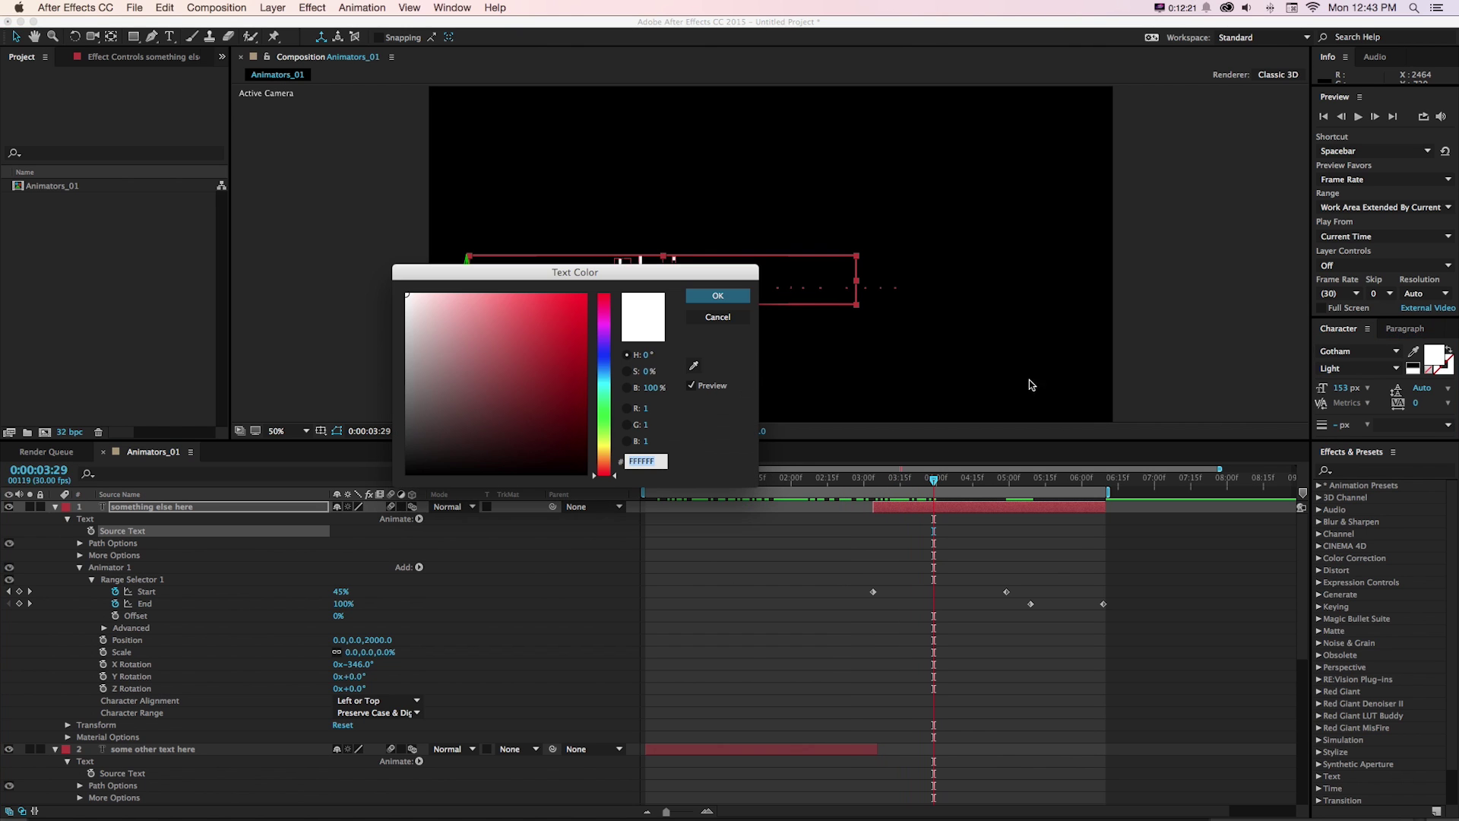
left_click(603, 422)
left_click(583, 290)
left_click(717, 296)
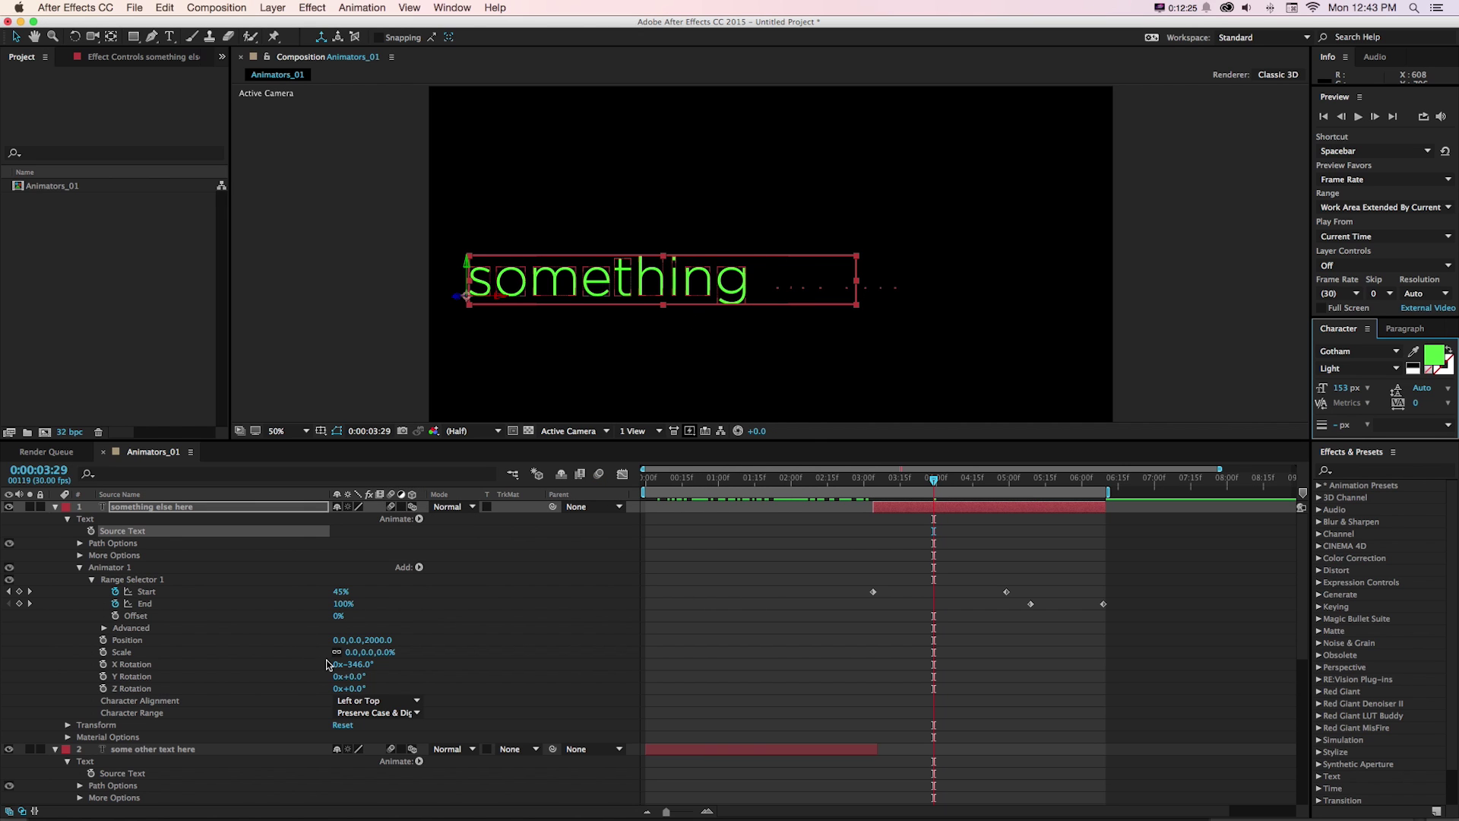
Change the range selector's Random Seed from 21 to 38
left_click(104, 628)
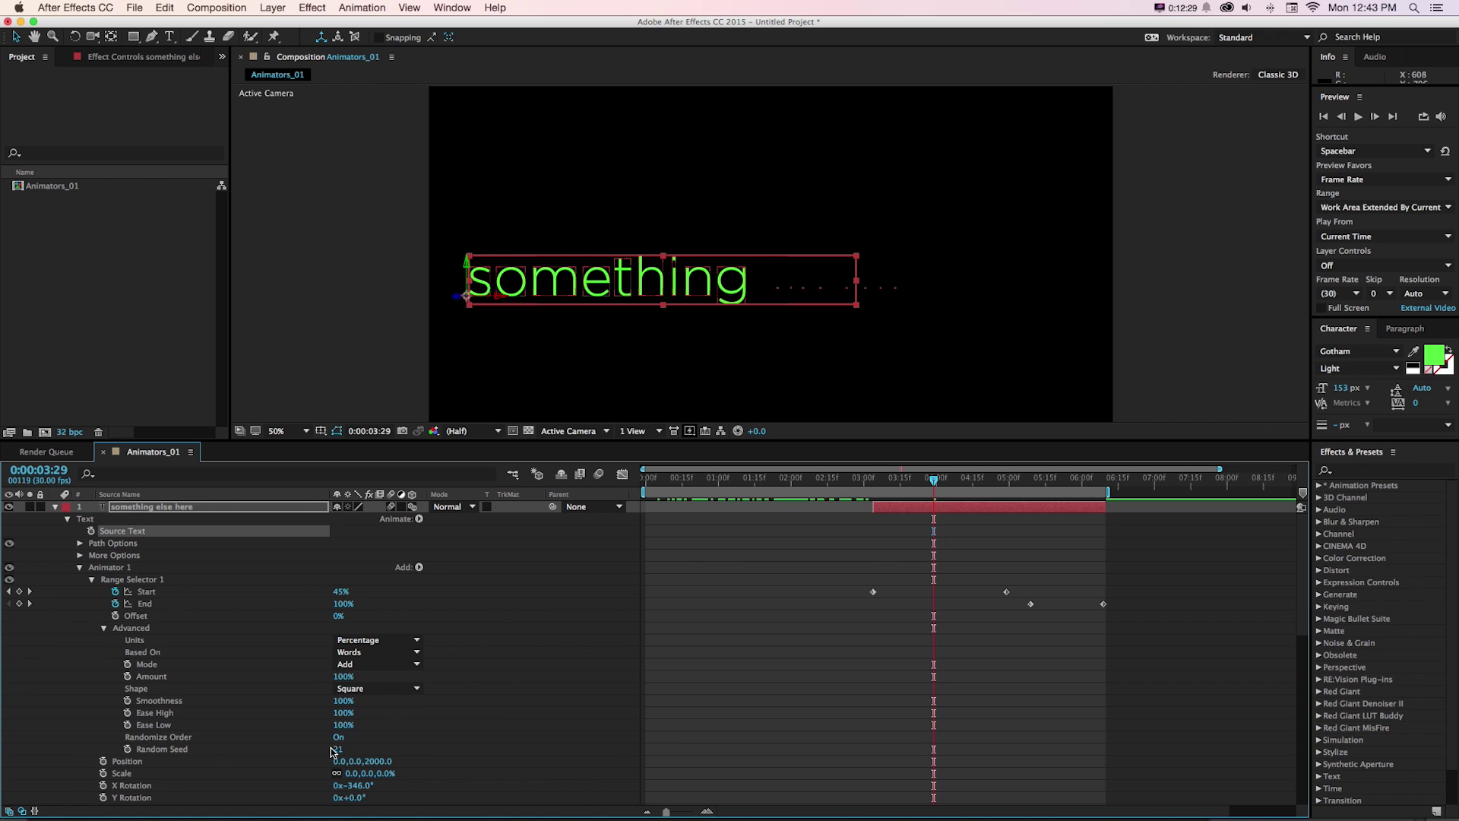
left_click_drag(338, 749, 360, 750)
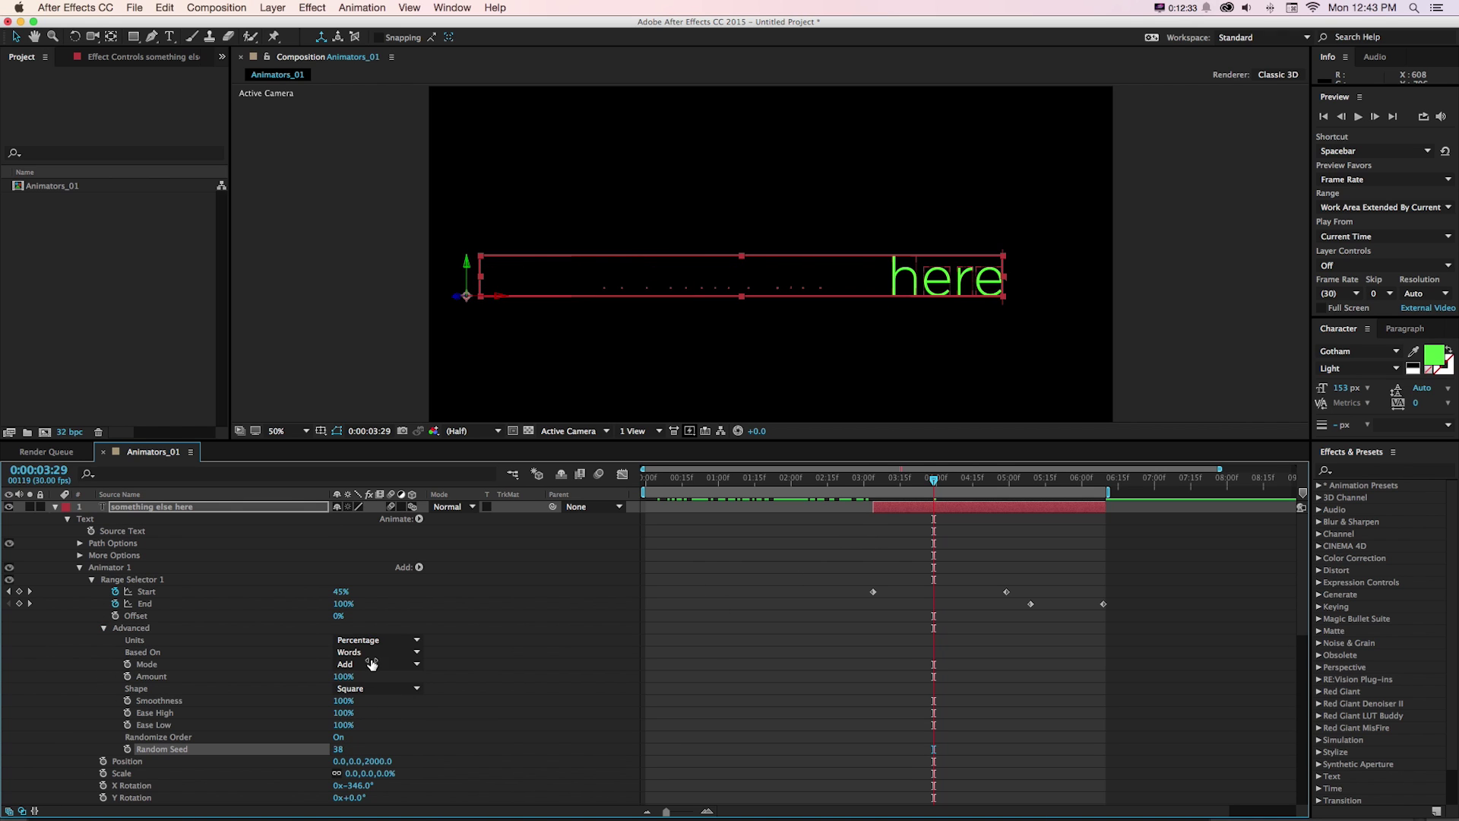
left_click(419, 567)
mouse_move(455, 567)
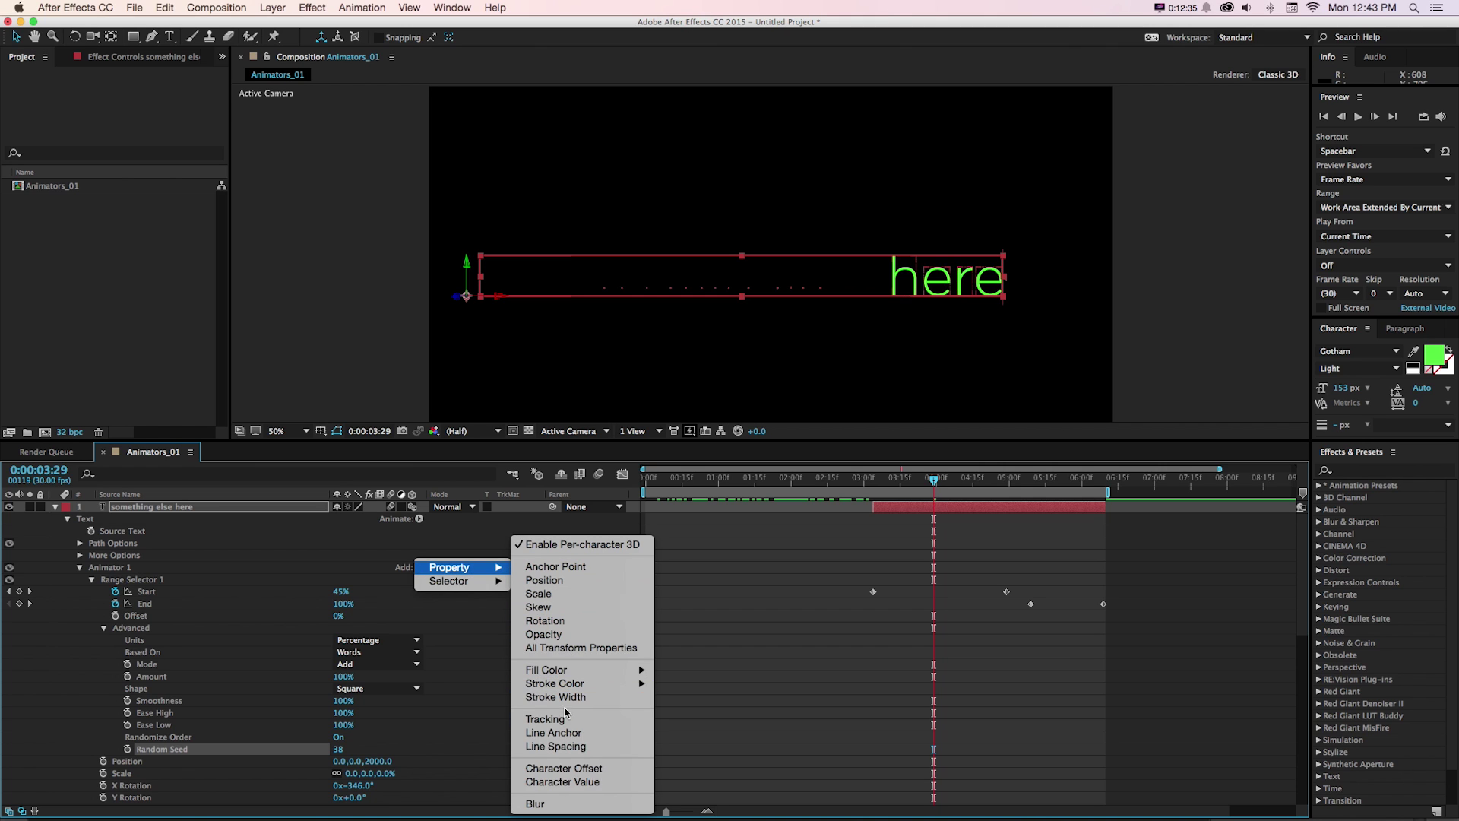
Add a Blur property to the green text's animator and raise it to 162,162
left_click(550, 805)
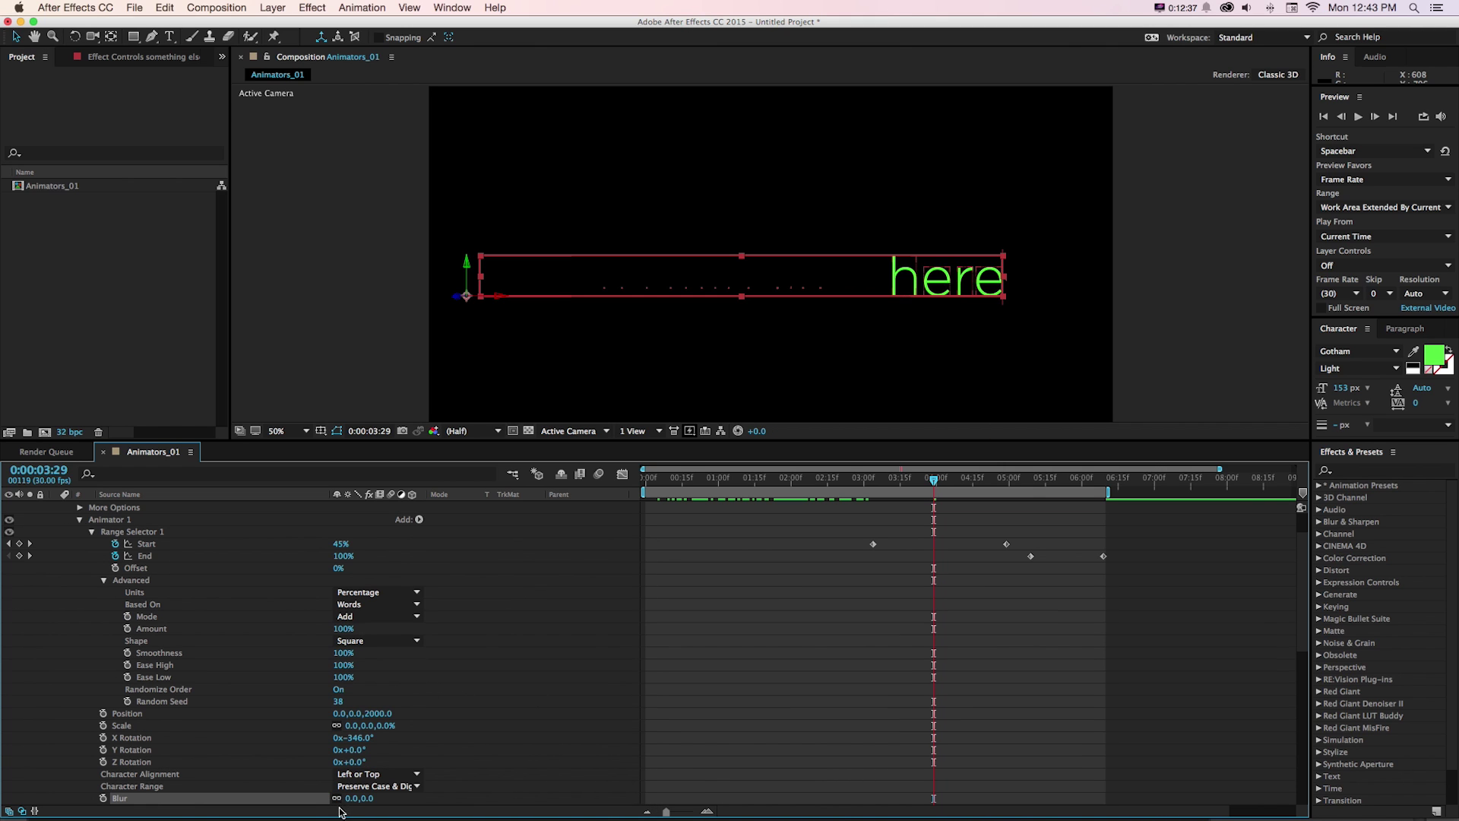
left_click_drag(351, 798, 403, 799)
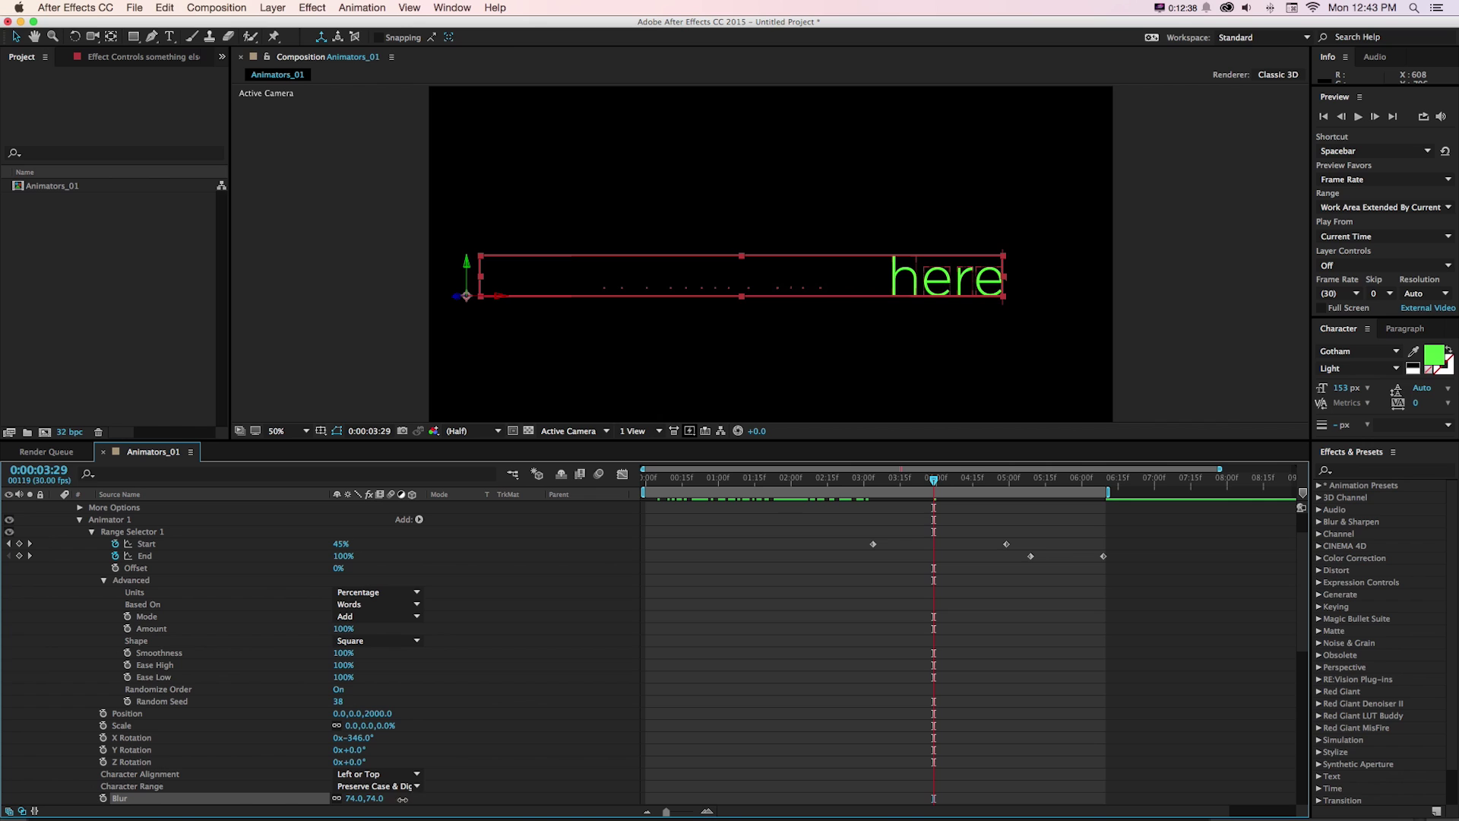
left_click(896, 479)
left_click_drag(360, 804, 407, 799)
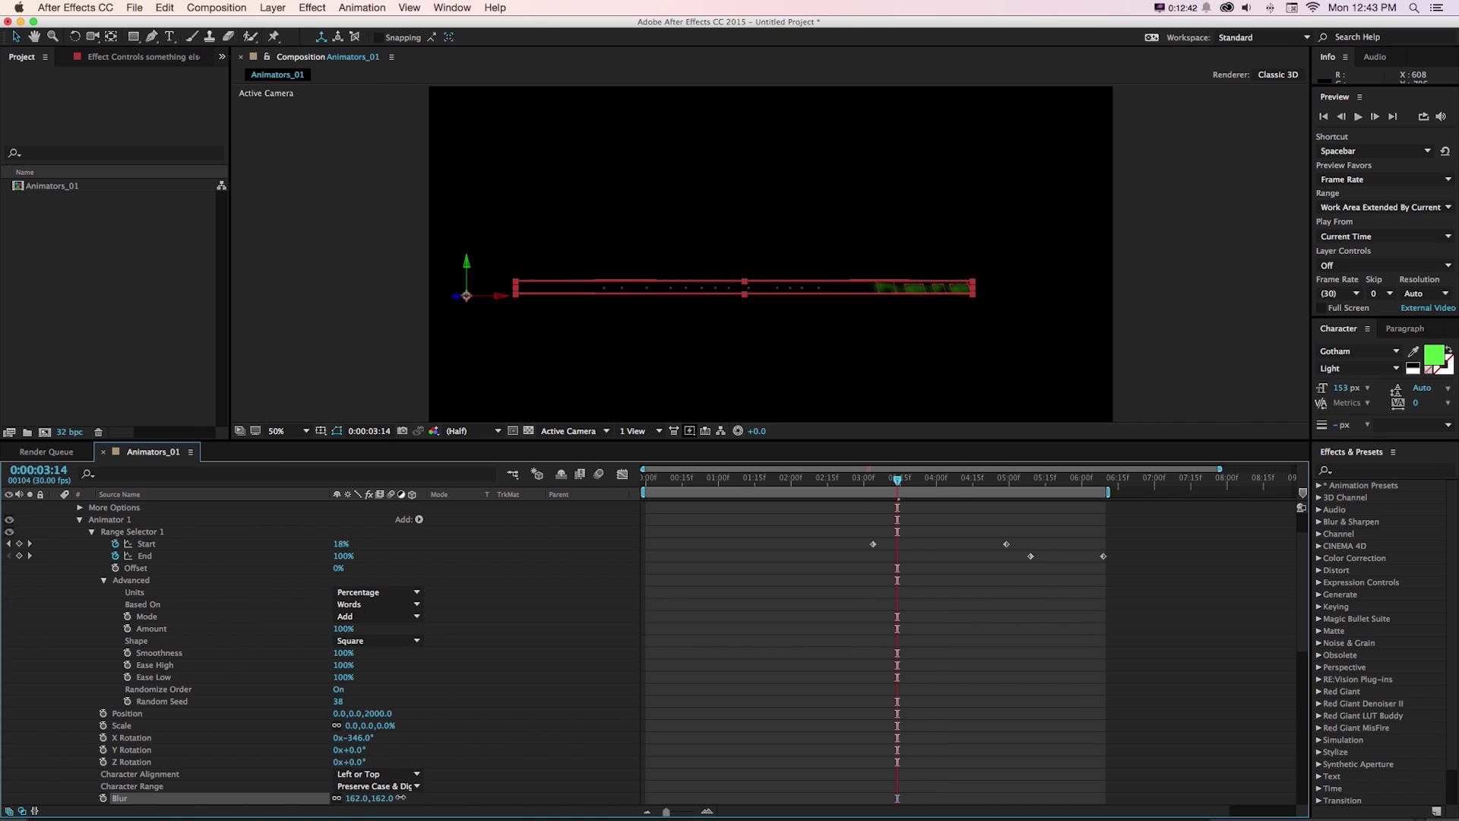
Scrub the timeline to preview both text layers' words animating in, then select the green layer
left_click_drag(911, 481, 810, 488)
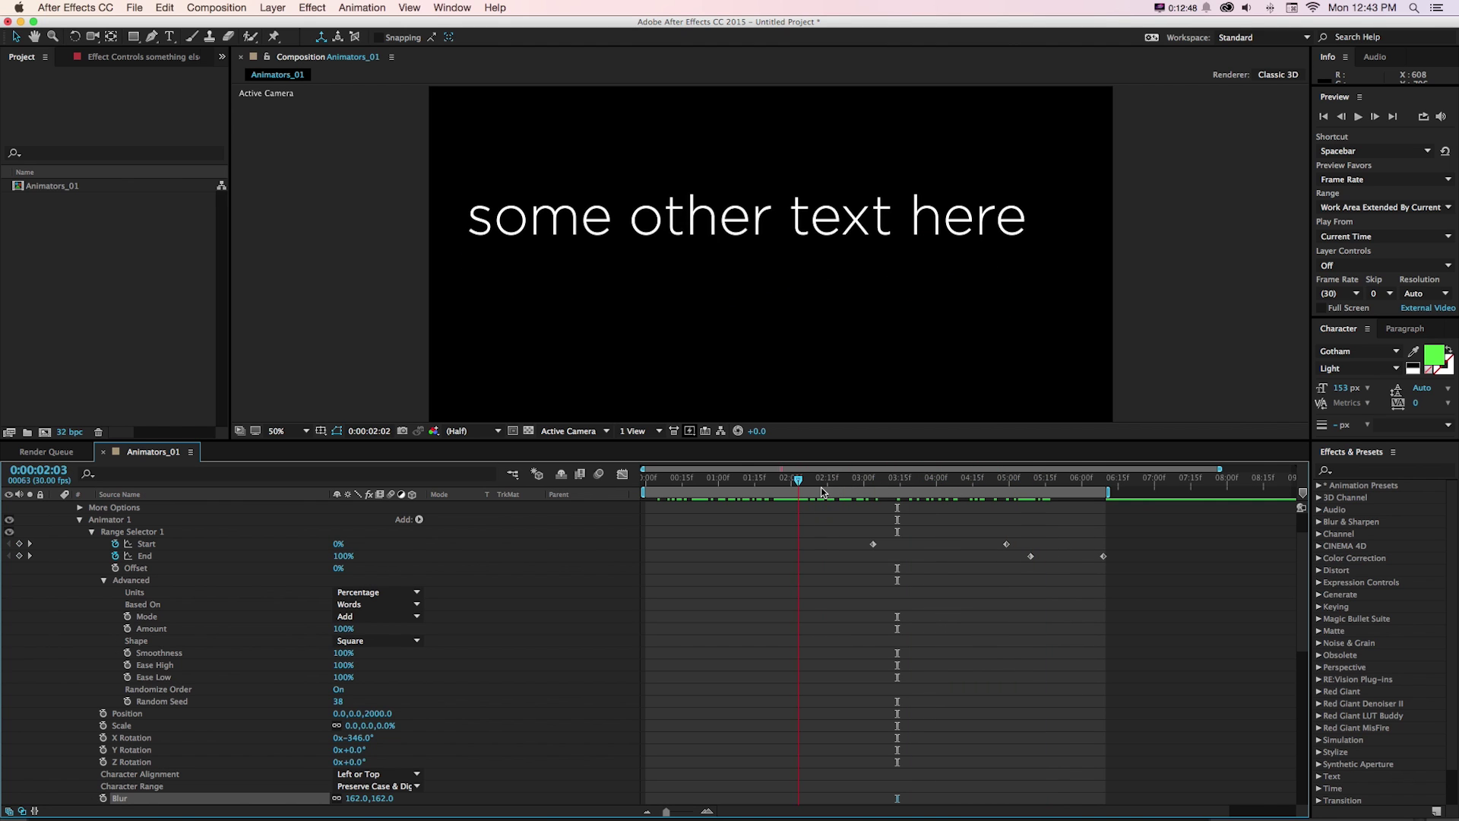
left_click_drag(820, 491, 1001, 493)
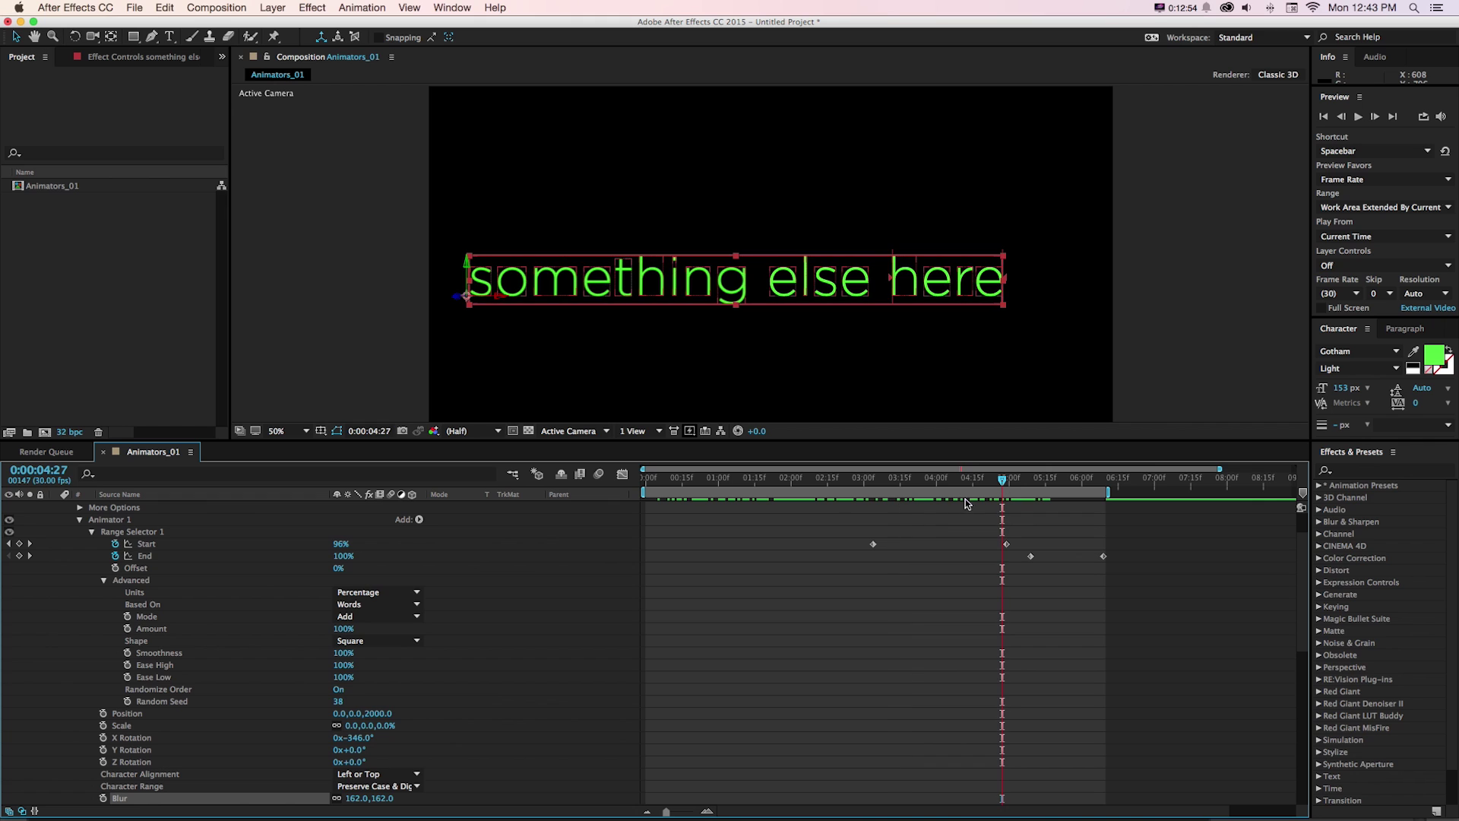
left_click_drag(876, 481, 899, 484)
left_click(873, 526)
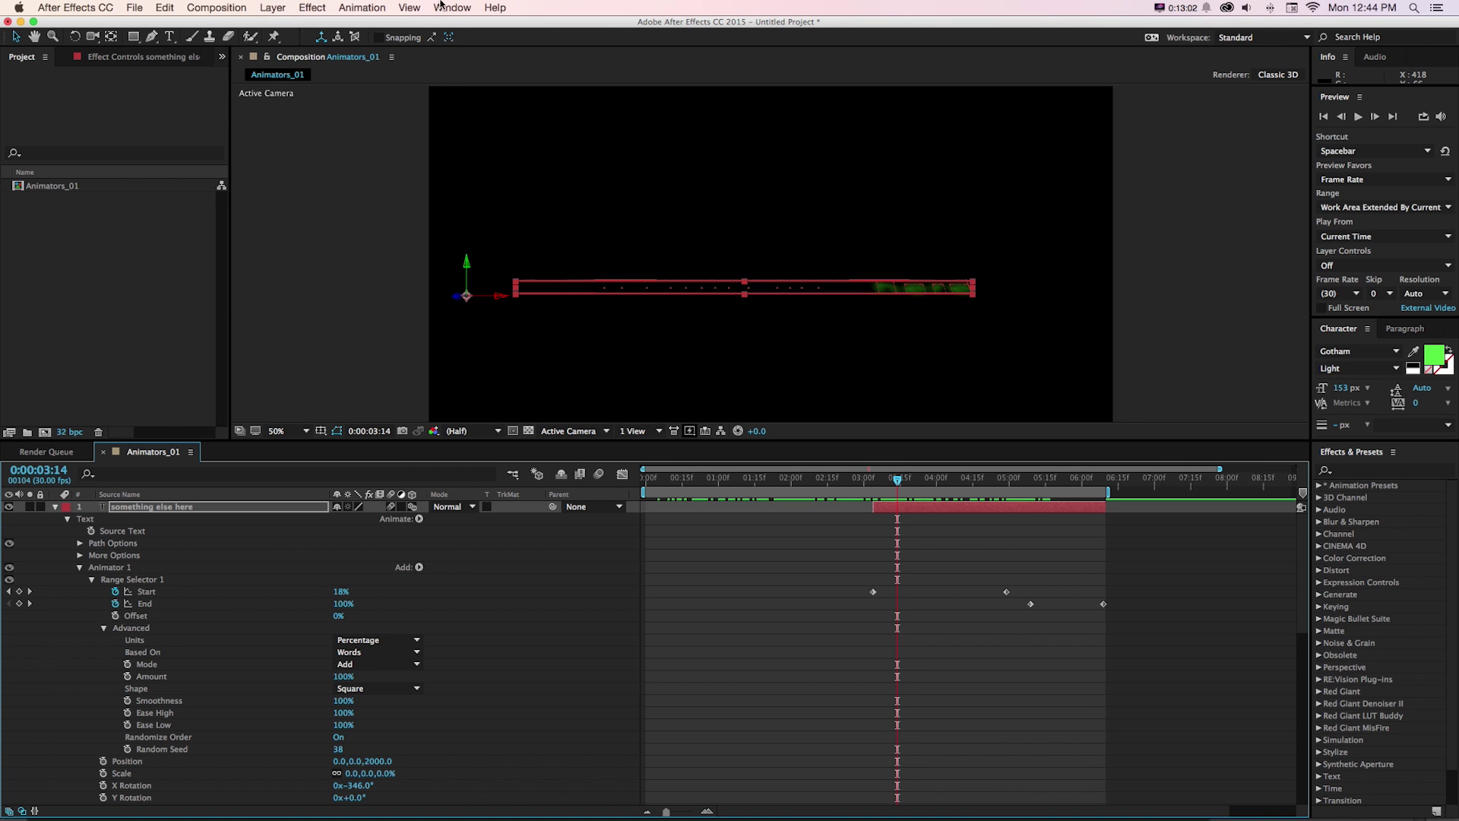
Create a new camera layer with the default settings
left_click(272, 7)
mouse_move(304, 27)
left_click(501, 73)
left_click(1125, 658)
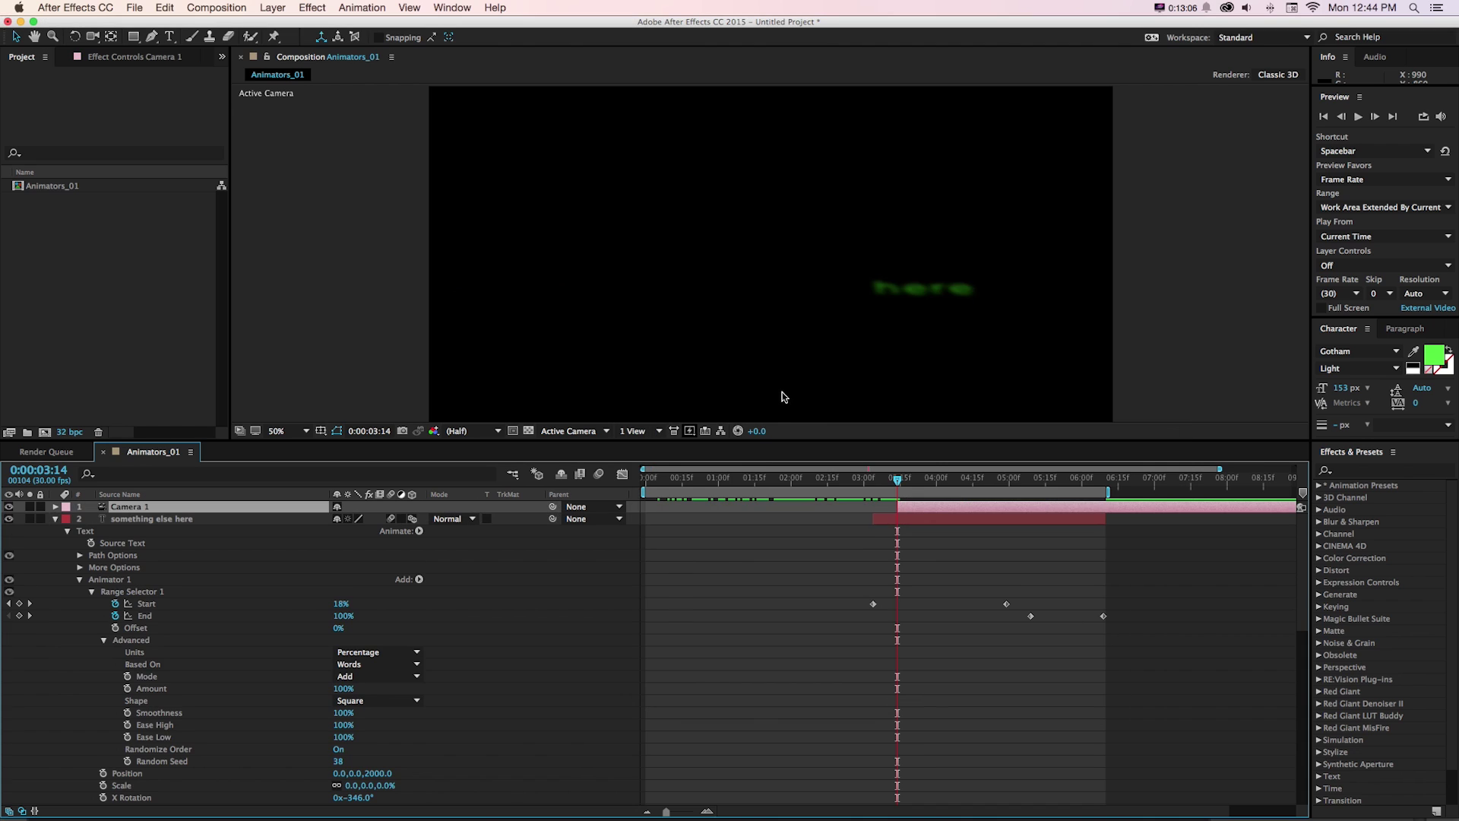
Enable the camera's depth of field with an aperture of about 1015 pixels and check the focus blur
left_click(57, 507)
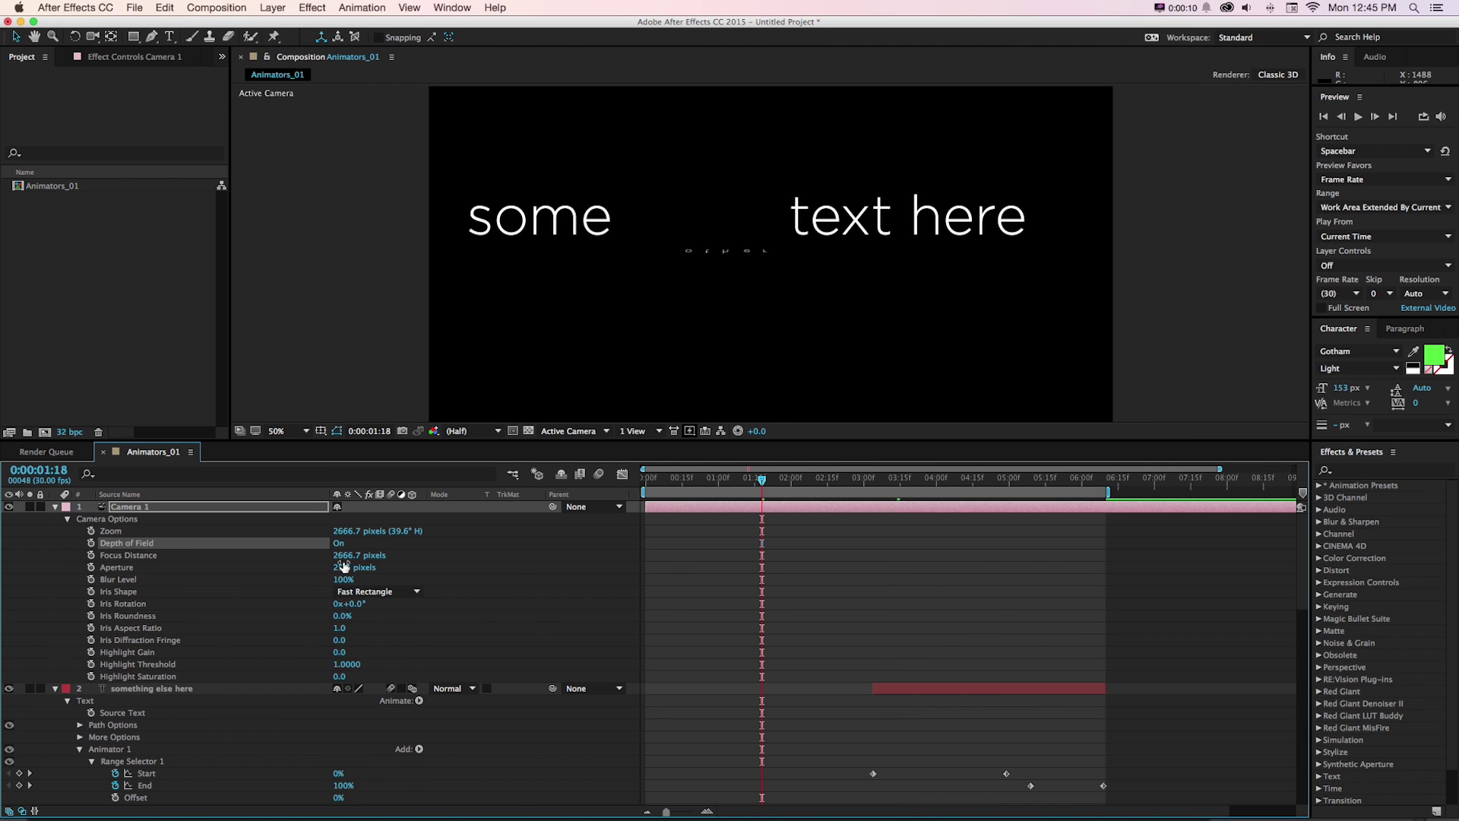
left_click_drag(344, 566, 352, 567)
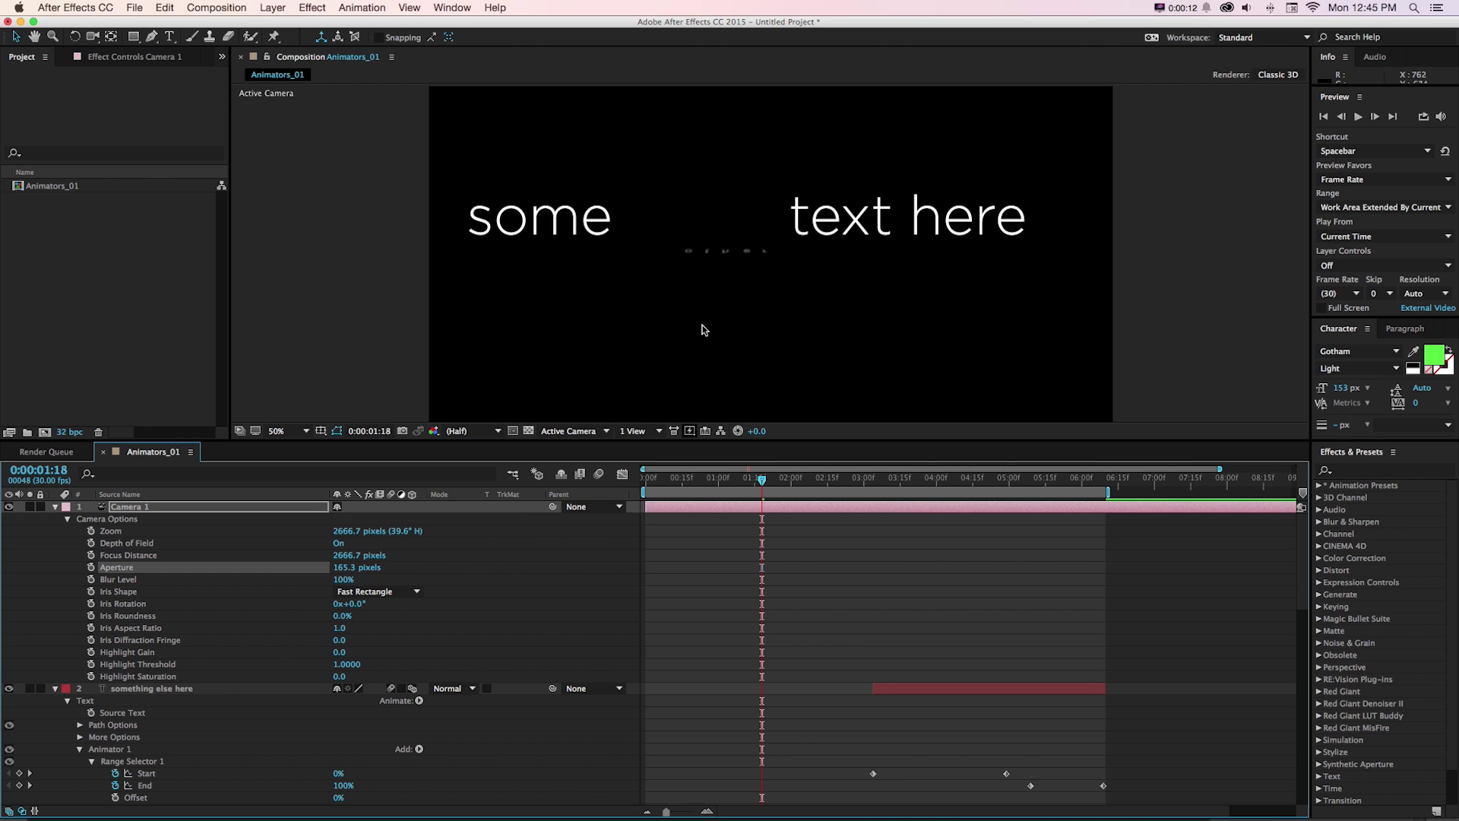
left_click_drag(768, 481, 766, 481)
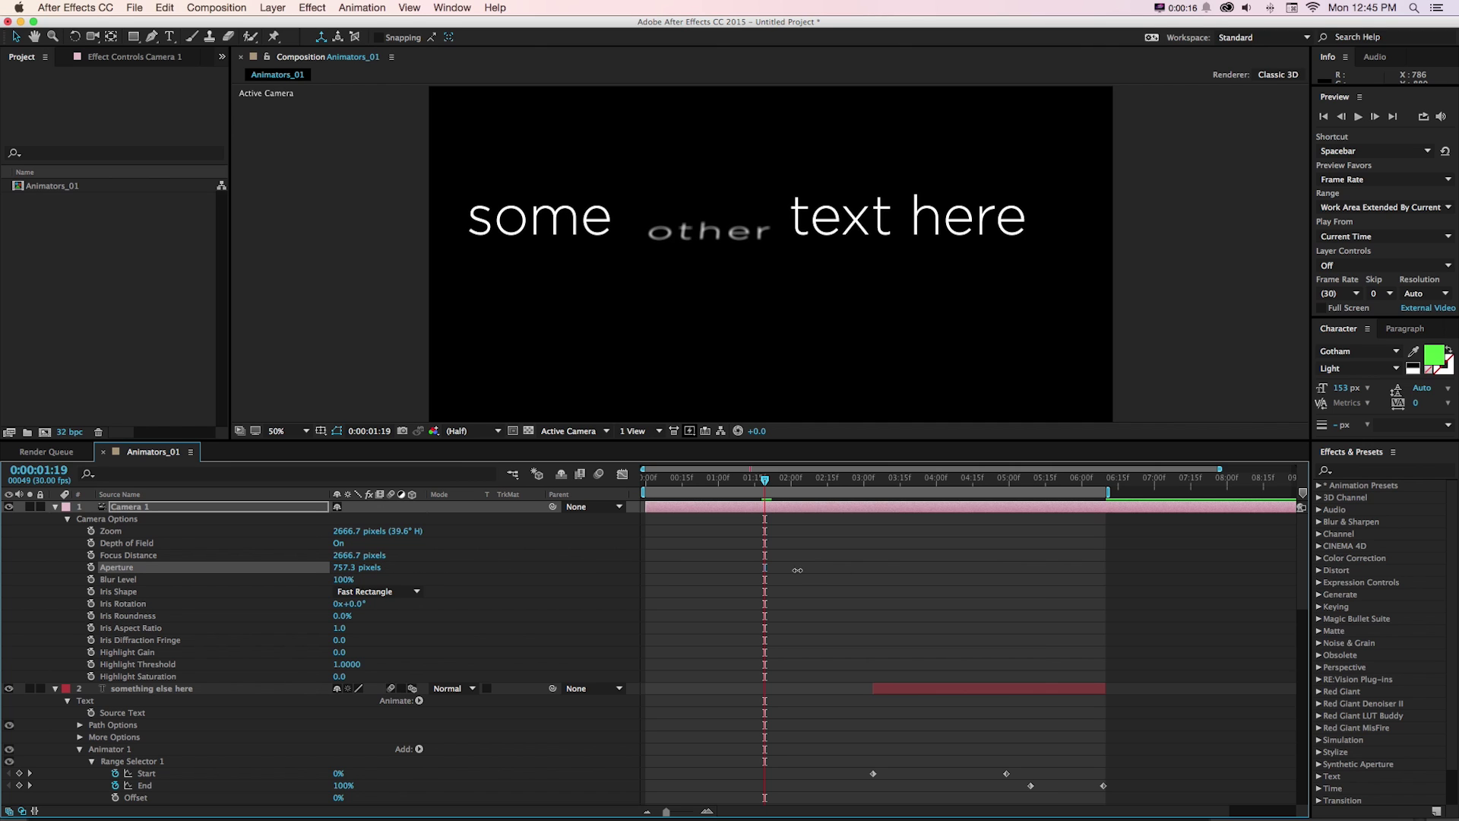
mouse_move(705, 266)
left_mouse_down()
mouse_move(740, 374)
mouse_move(716, 288)
mouse_move(681, 258)
mouse_move(723, 275)
left_mouse_up()
key("v")
left_click(764, 480)
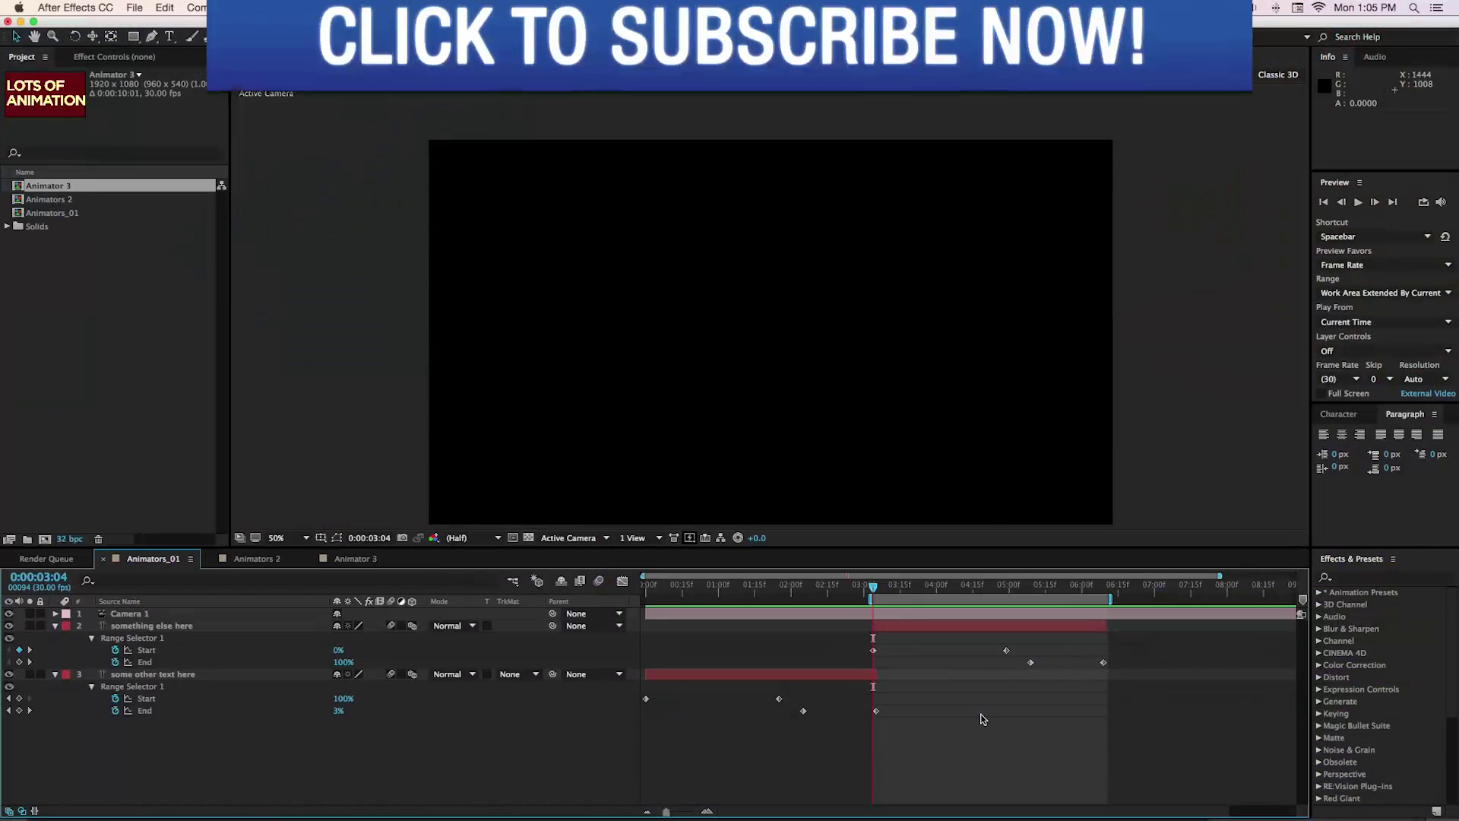
Preview the finished animation, then the Animators 2 and Animator 3 compositions in turn
key("space")
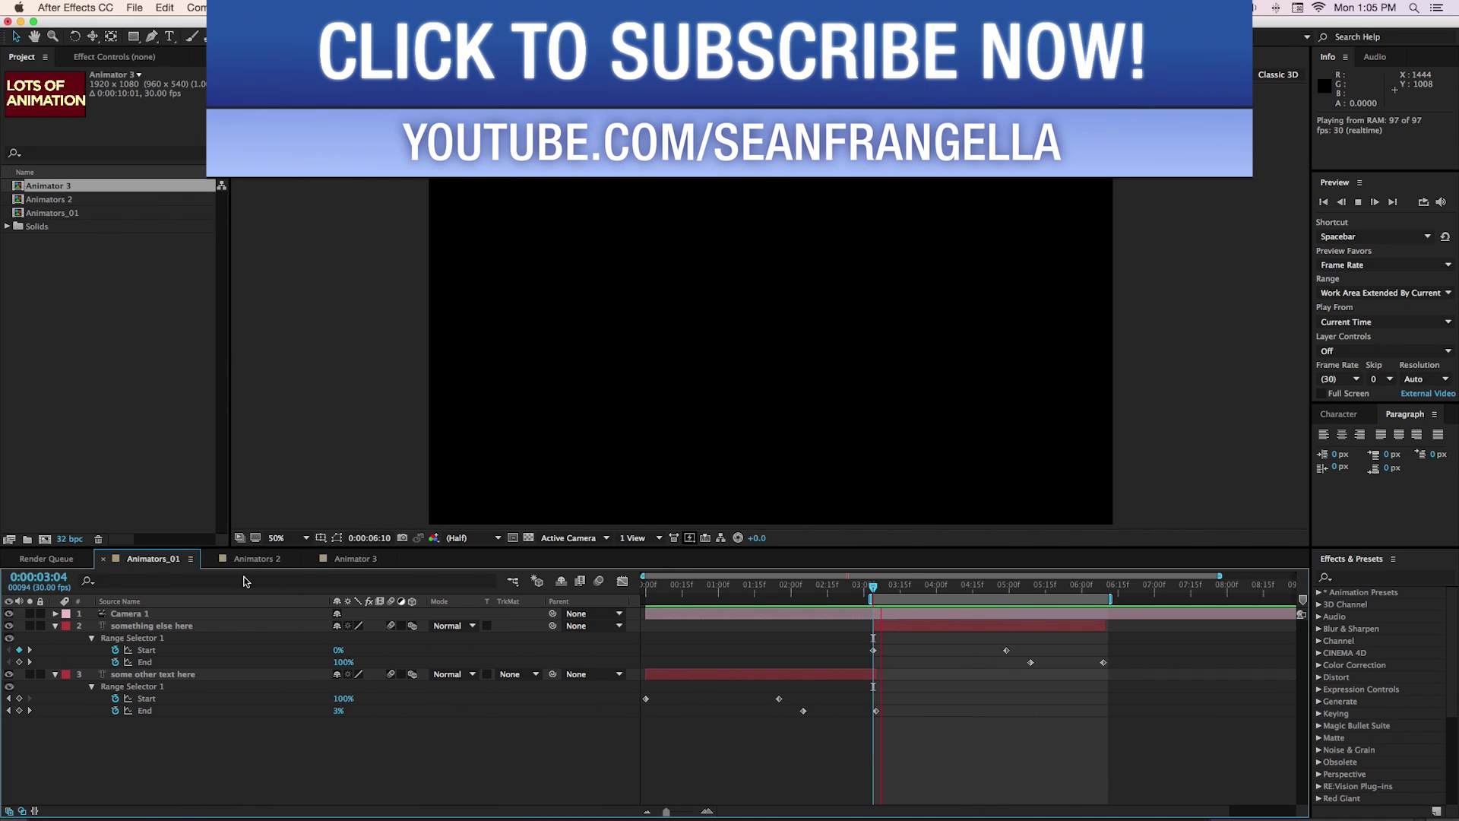
left_click(261, 559)
key("space")
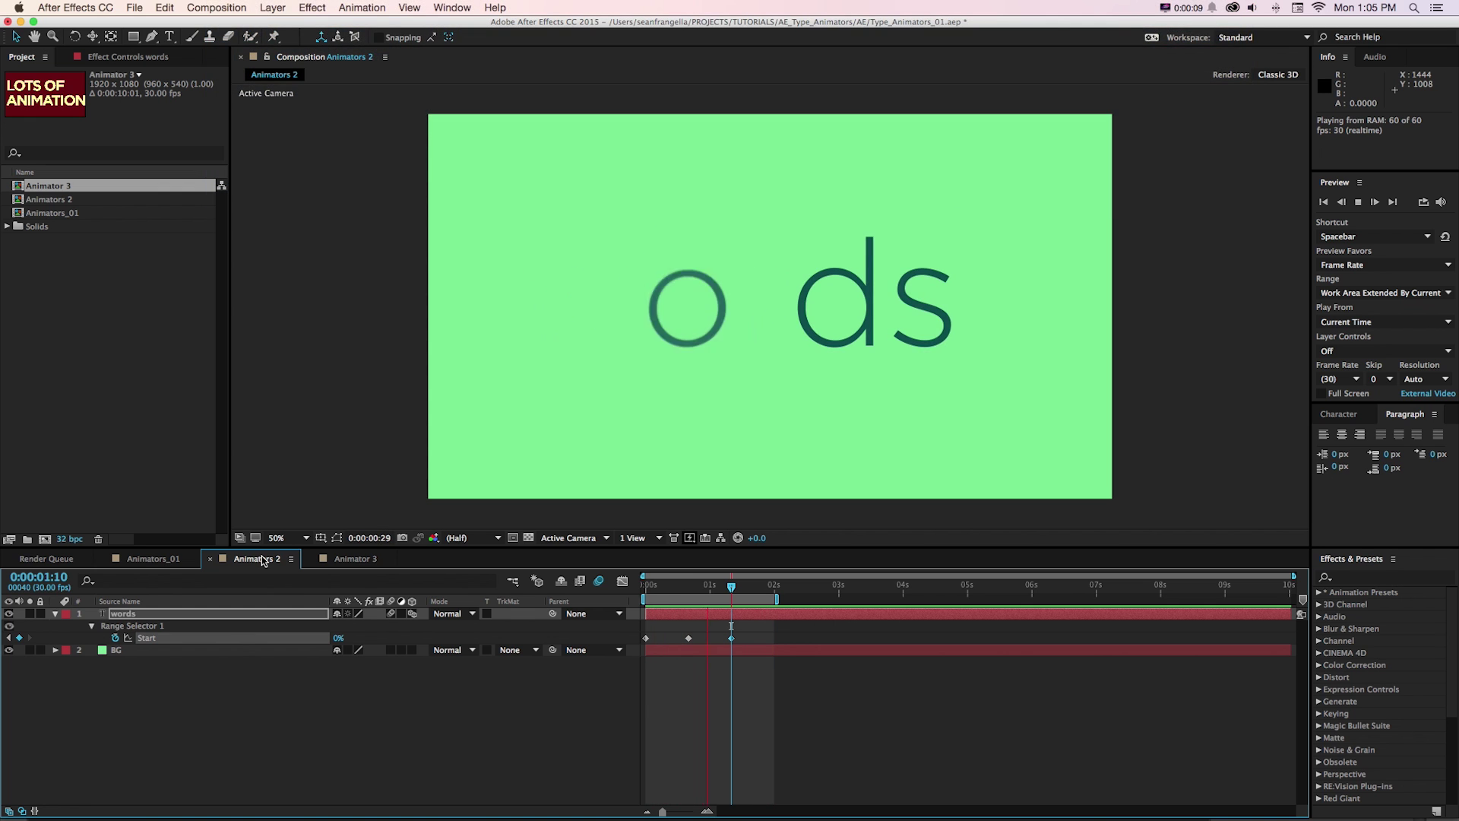
left_click(322, 560)
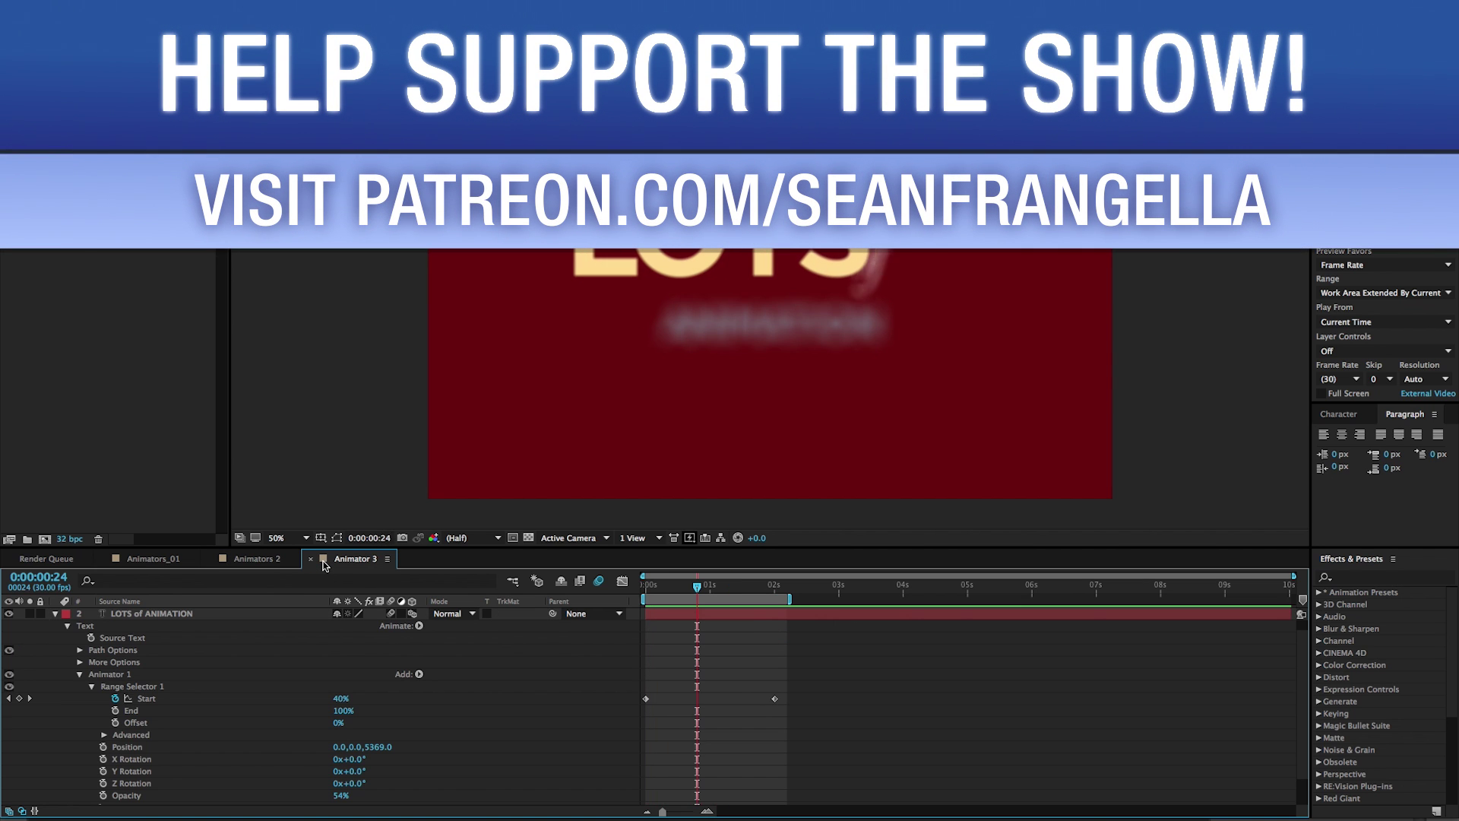
key("space")
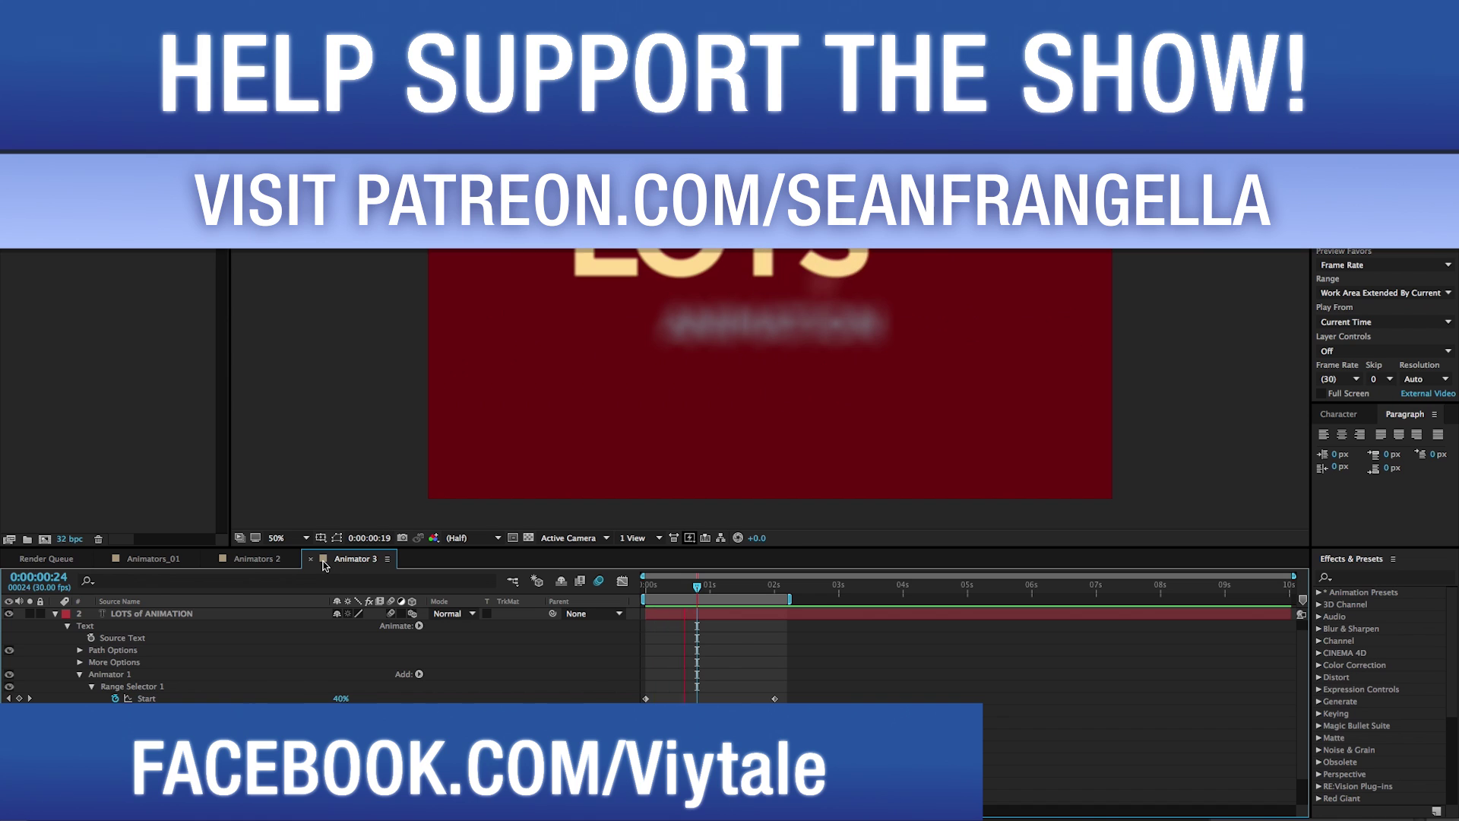